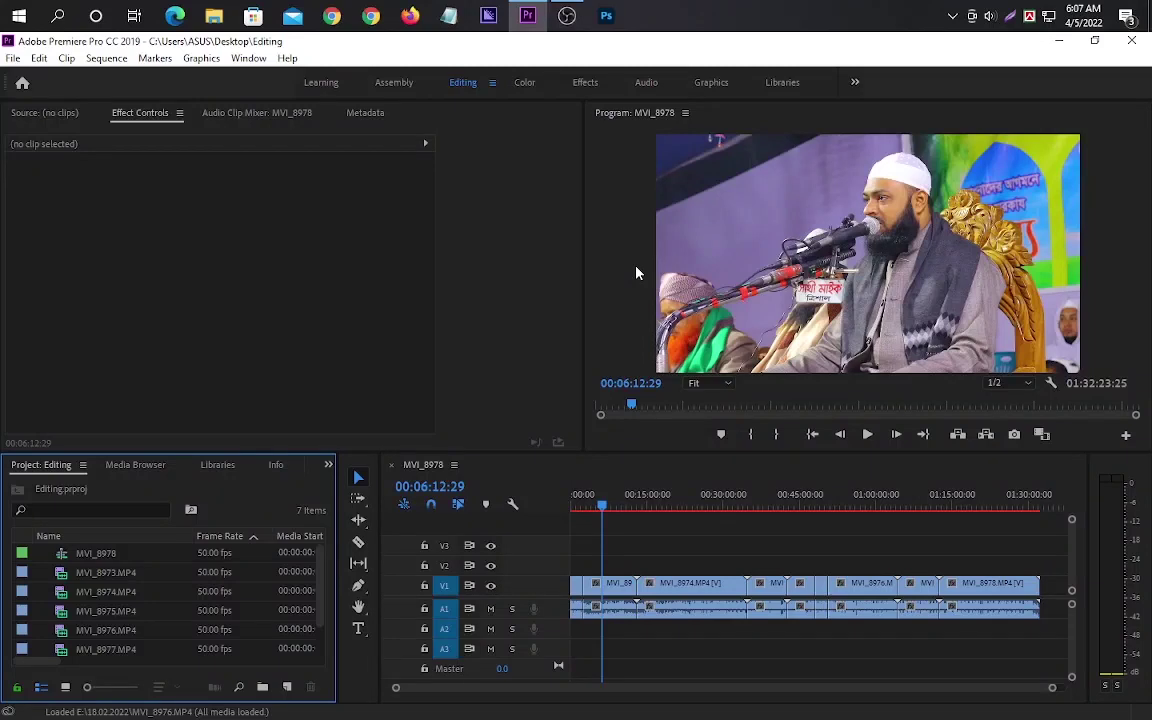
- Look through the individual clips of the MVI_8978 sequence, from MVI_8973.MP4 to MVI_8978.MP4
{"action": "left_click", "coordinate": [615, 610]}
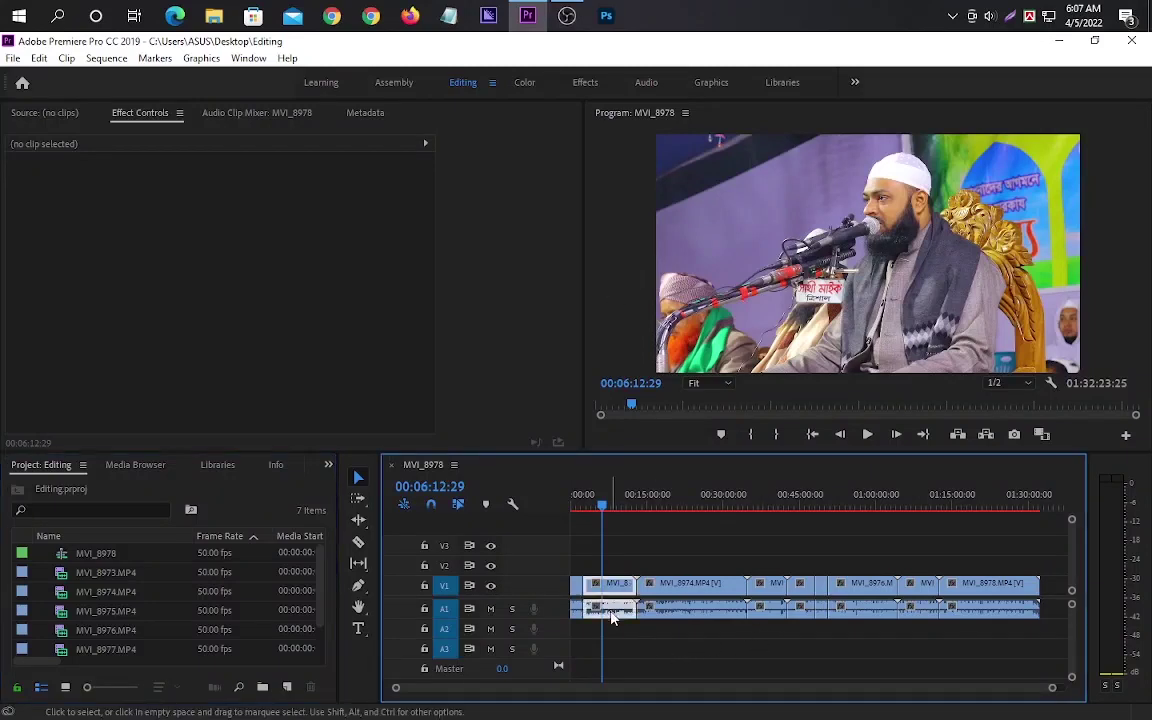
{"action": "left_click", "coordinate": [720, 610]}
{"action": "left_click", "coordinate": [765, 610]}
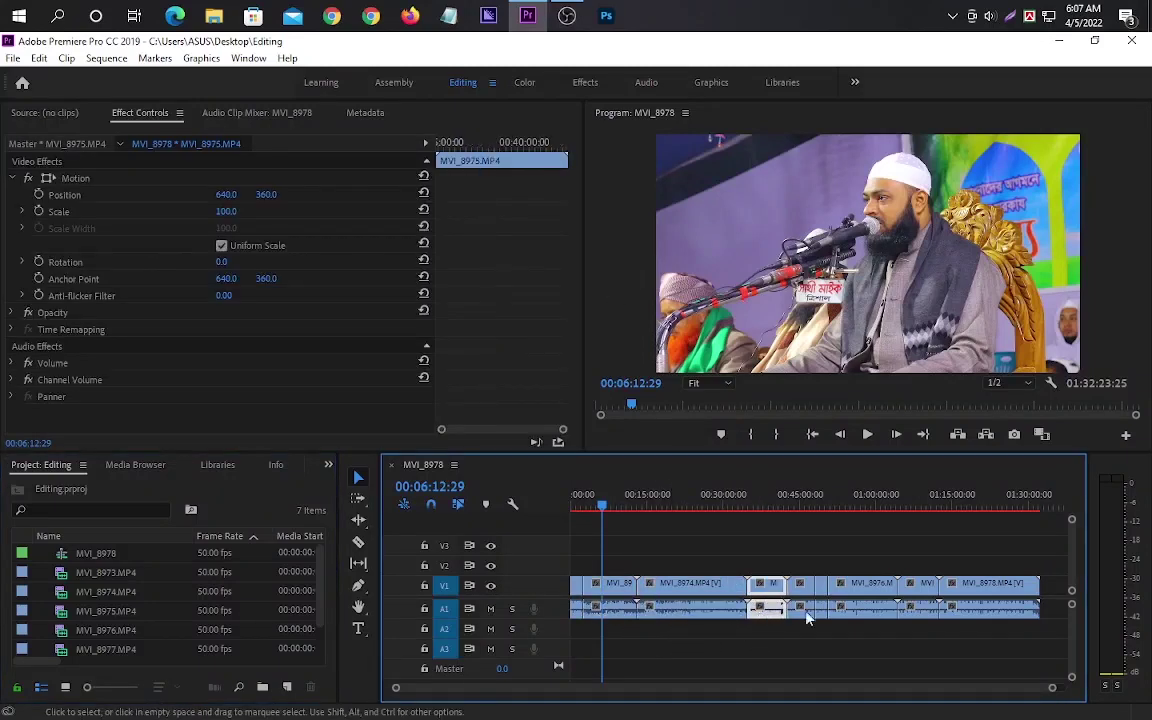
{"action": "left_click", "coordinate": [862, 610]}
{"action": "left_click", "coordinate": [920, 610]}
{"action": "left_click", "coordinate": [975, 610]}
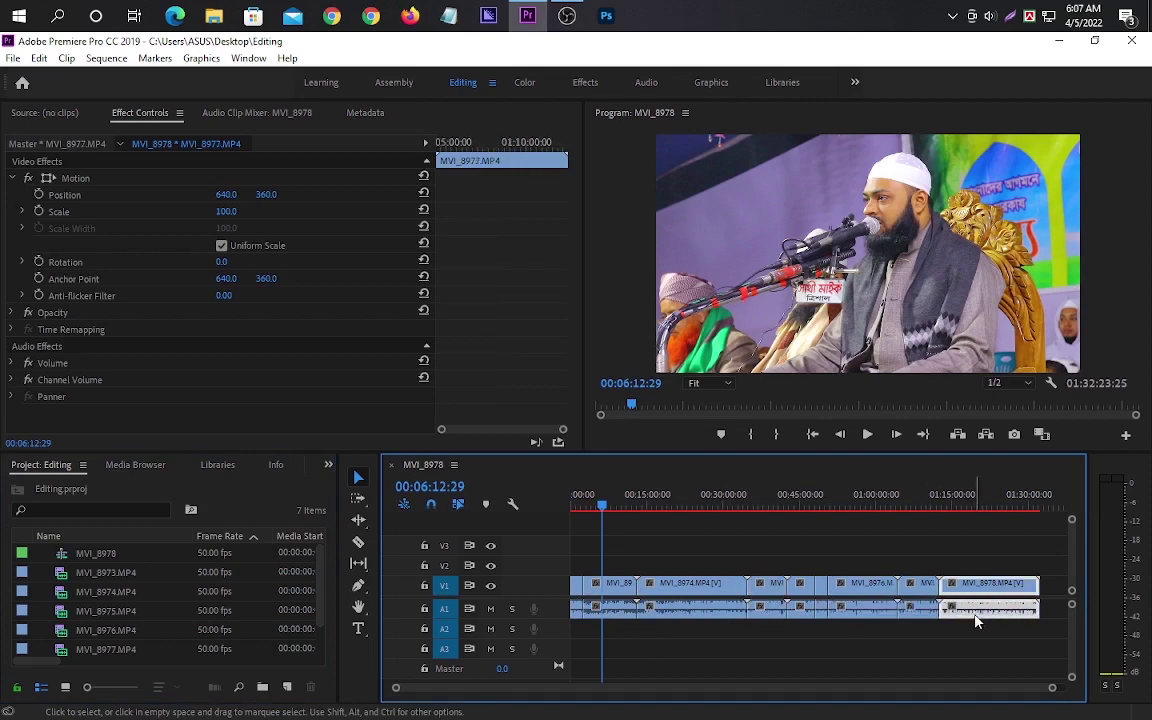
{"action": "left_click", "coordinate": [707, 618]}
{"action": "left_click", "coordinate": [624, 611]}
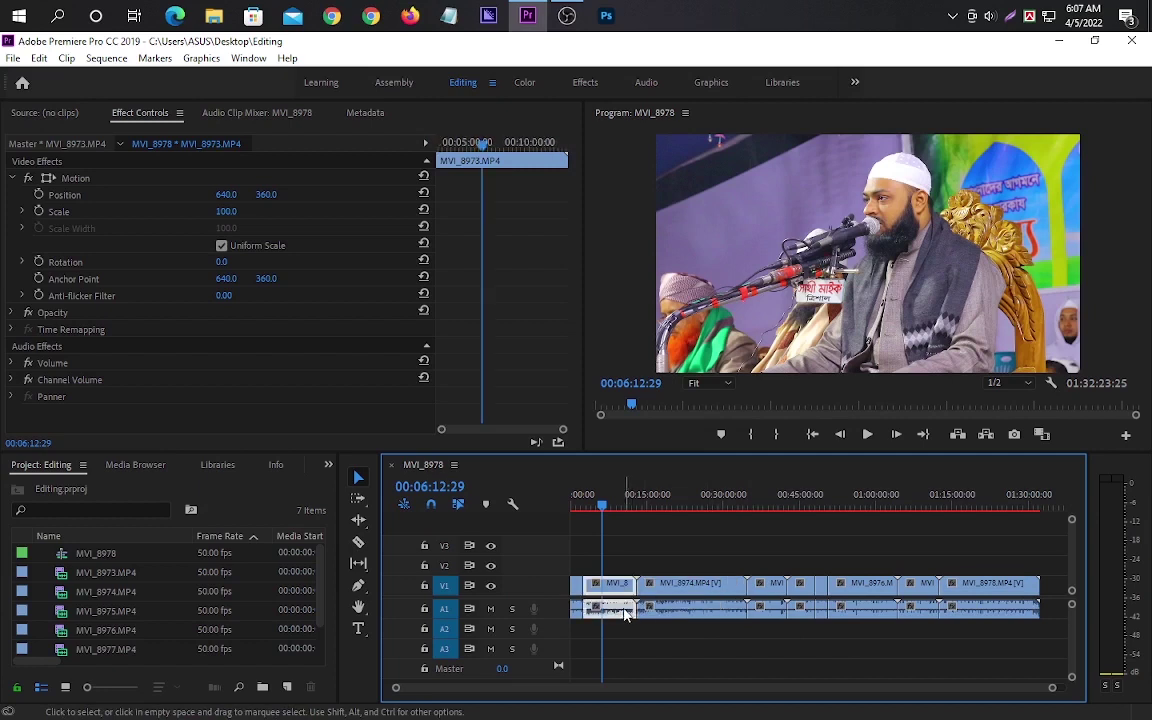
{"action": "left_click", "coordinate": [690, 616]}
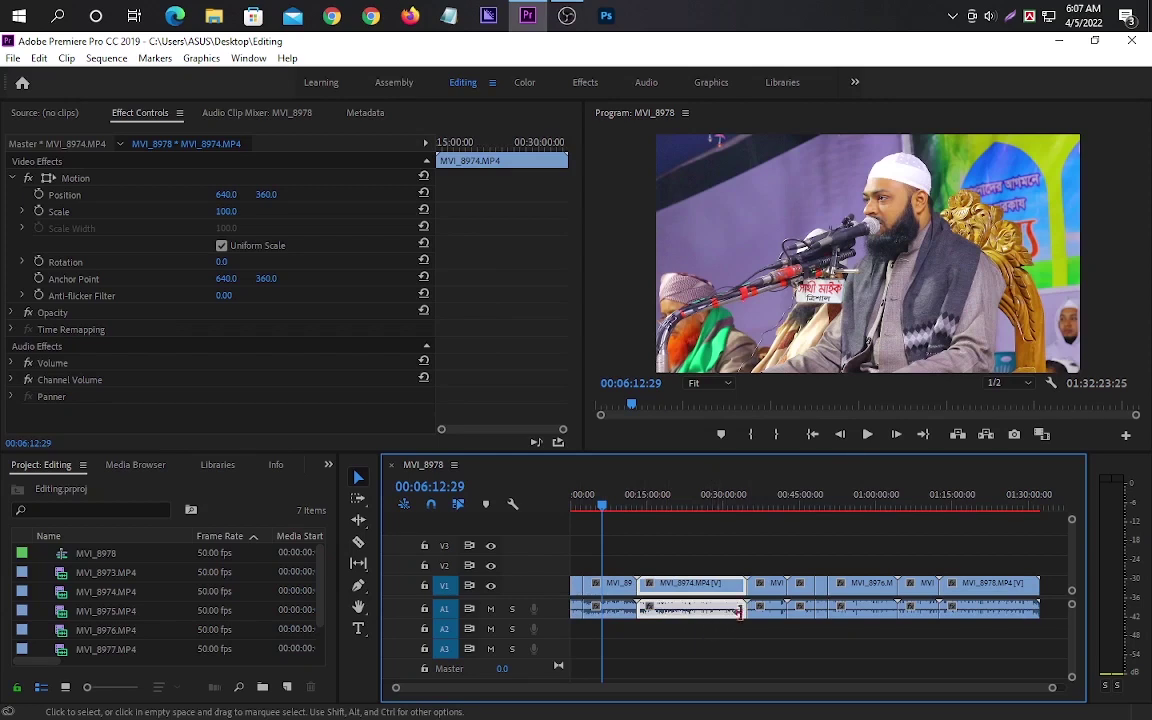
{"action": "left_click", "coordinate": [771, 622]}
{"action": "left_click", "coordinate": [843, 617]}
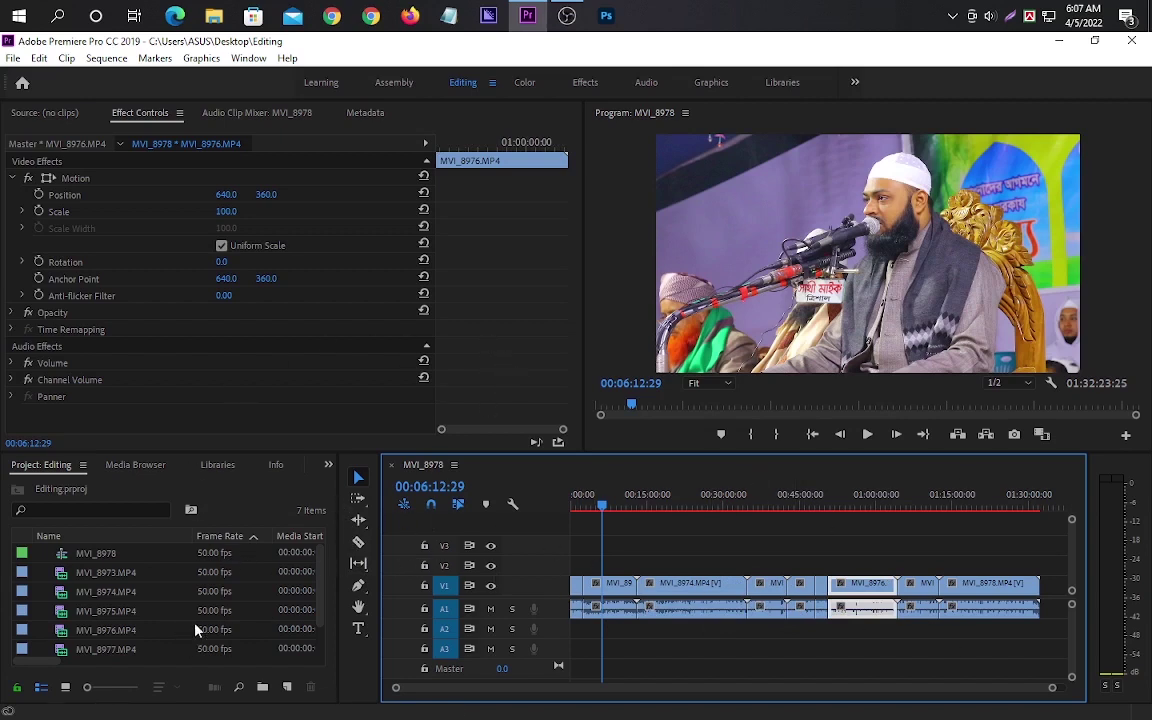
{"action": "left_click", "coordinate": [695, 615]}
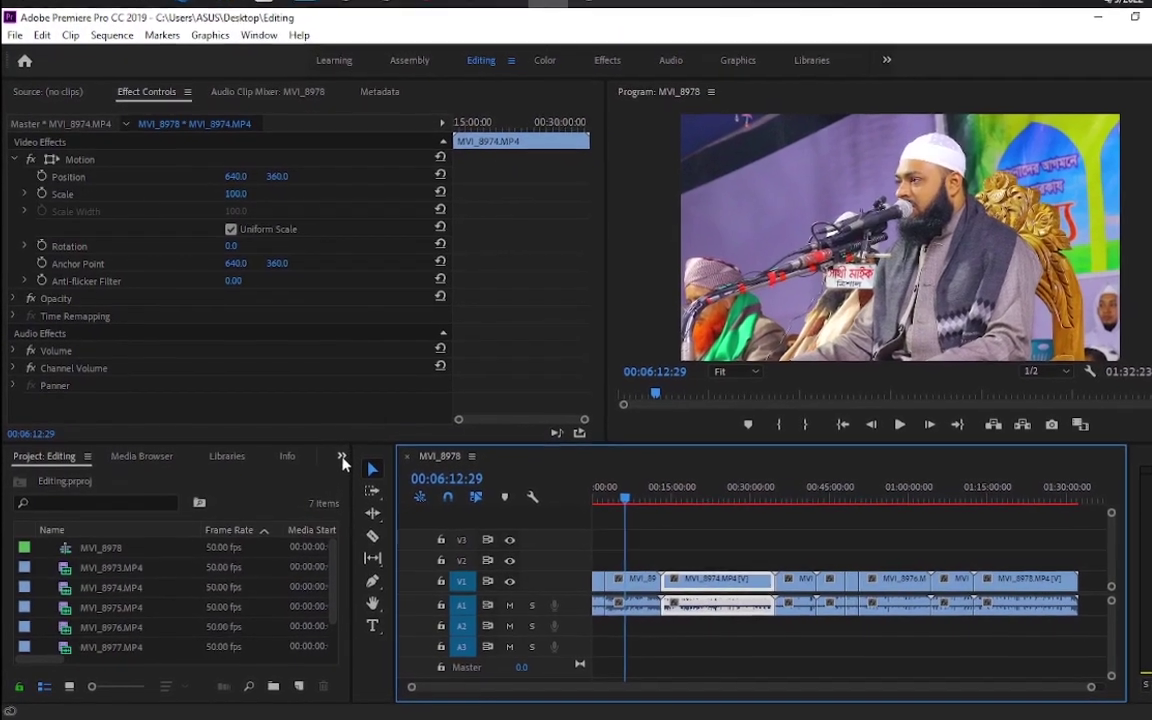
- Display the available effects, look over the effect categories and expand Audio Effects
{"action": "left_click", "coordinate": [341, 458]}
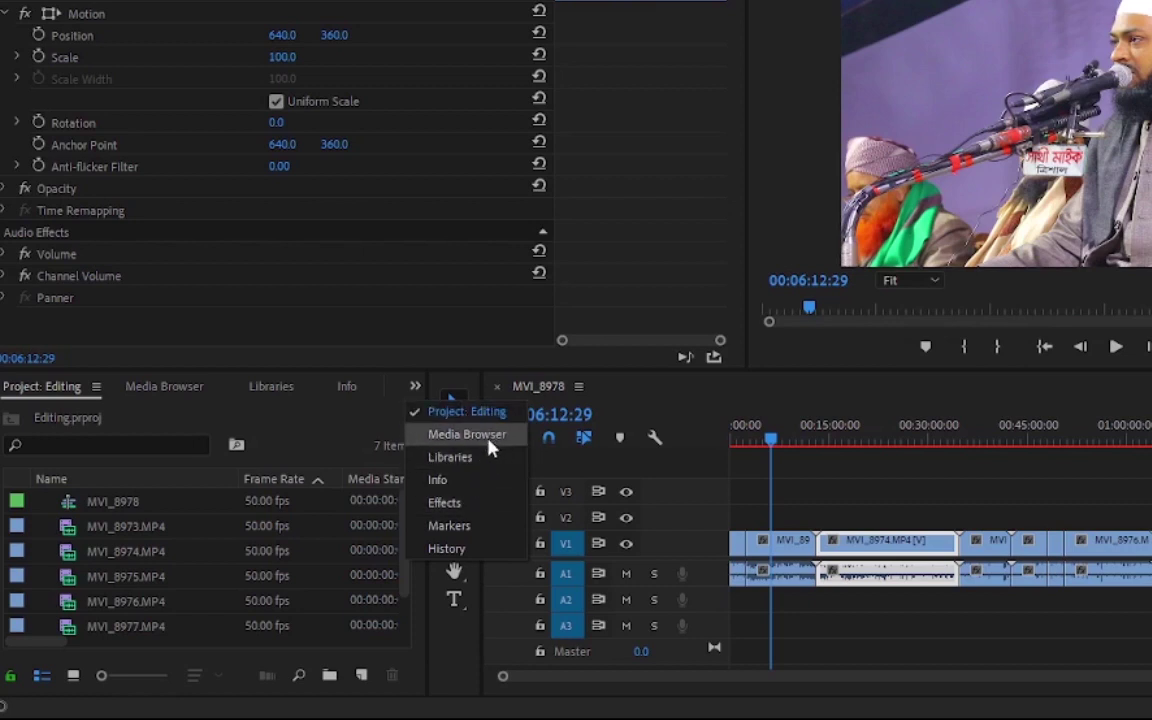
{"action": "left_click", "coordinate": [472, 508]}
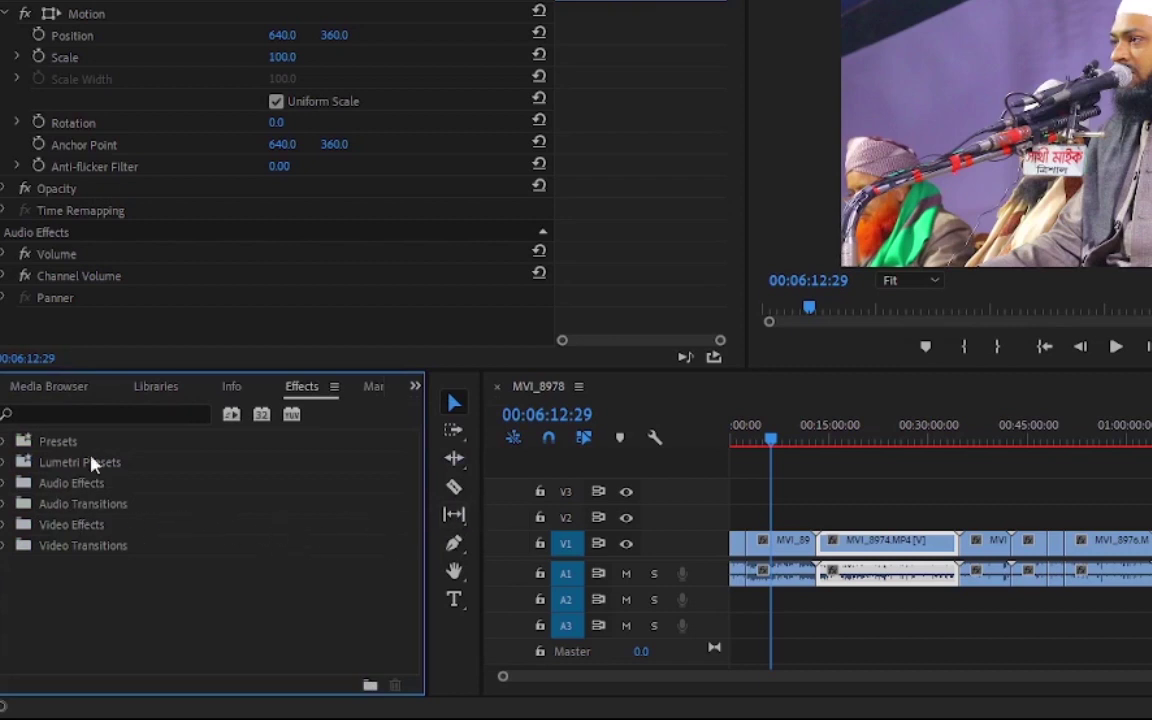
{"action": "left_click", "coordinate": [53, 444]}
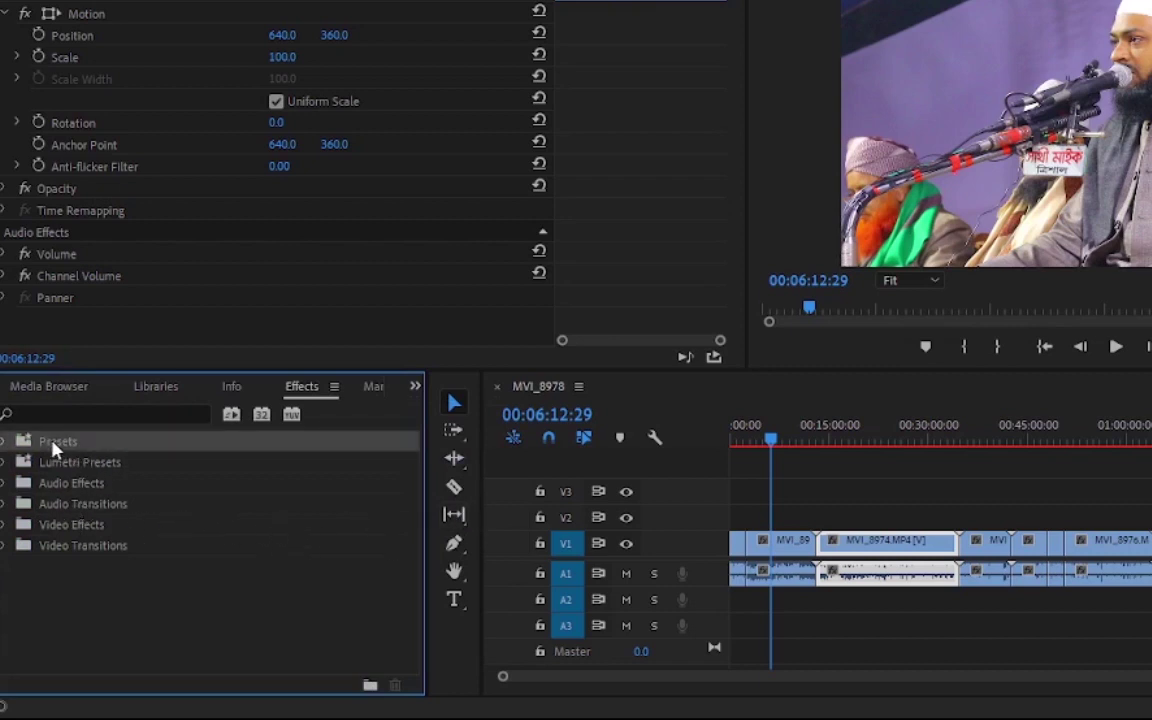
{"action": "left_click", "coordinate": [96, 464]}
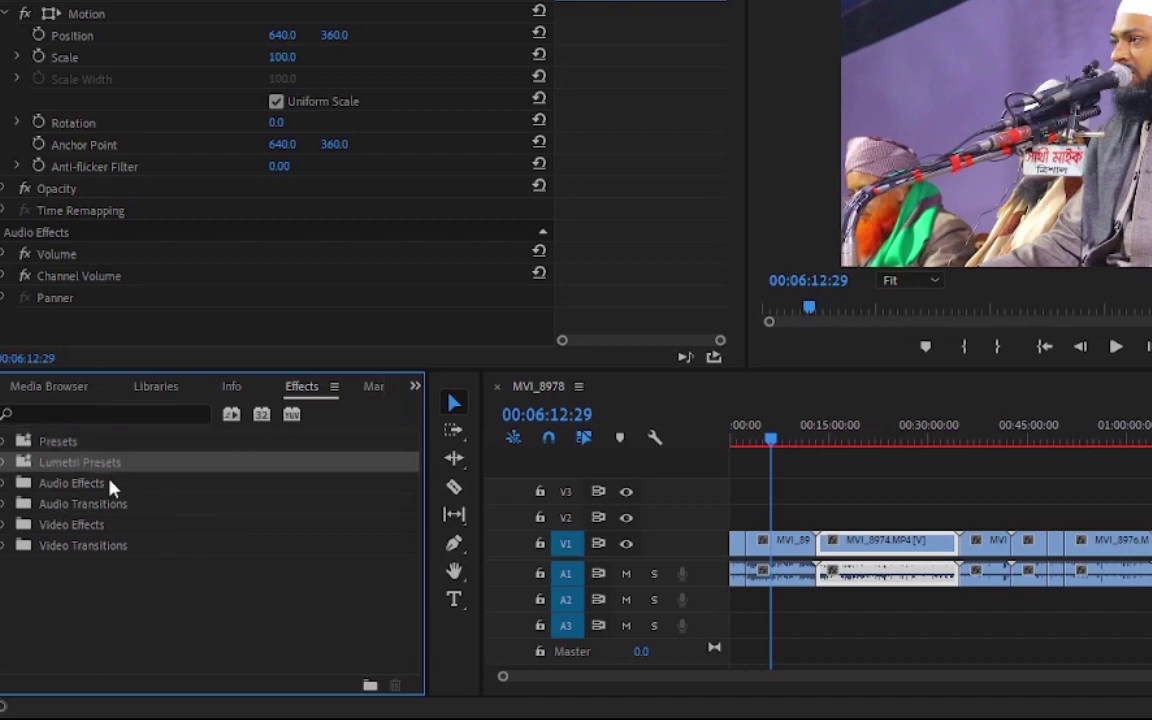
{"action": "left_click", "coordinate": [110, 484]}
{"action": "left_click", "coordinate": [111, 512]}
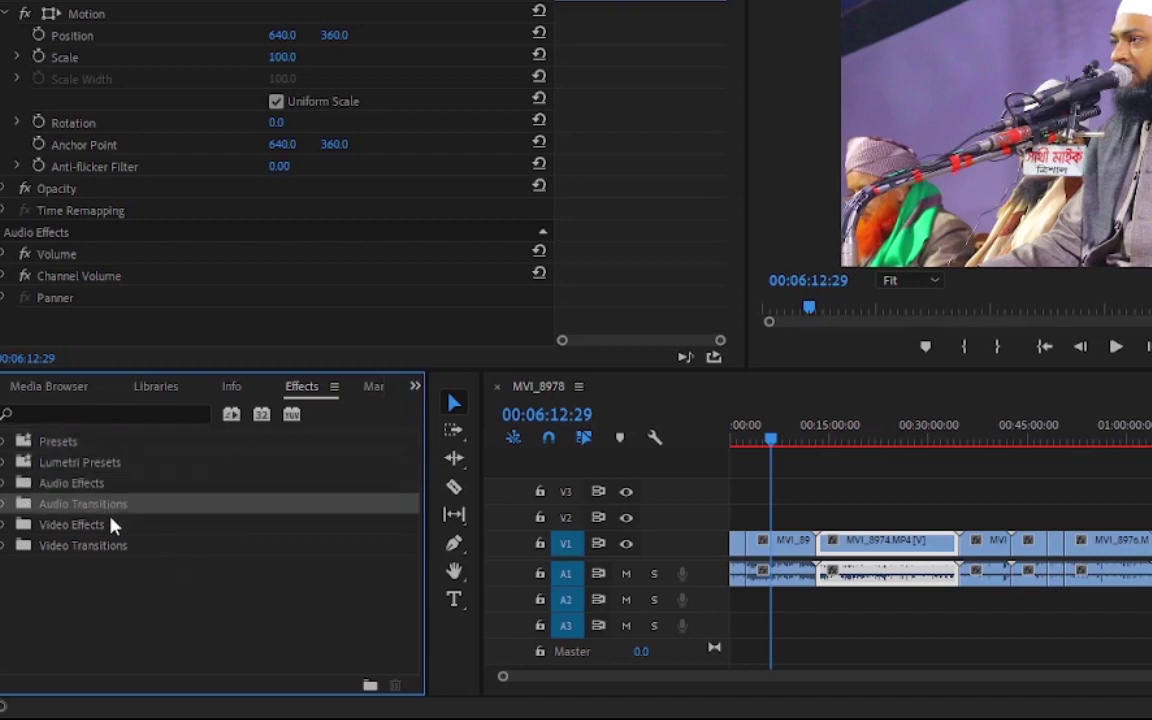
{"action": "left_click", "coordinate": [108, 527]}
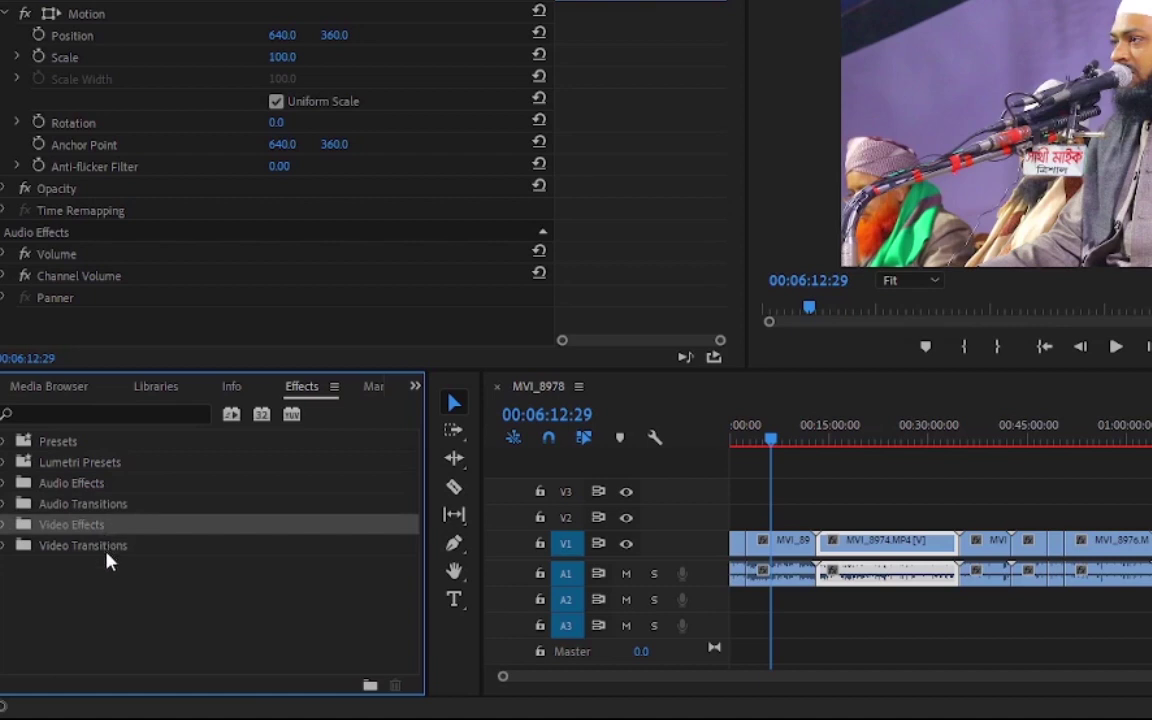
{"action": "left_click", "coordinate": [110, 562]}
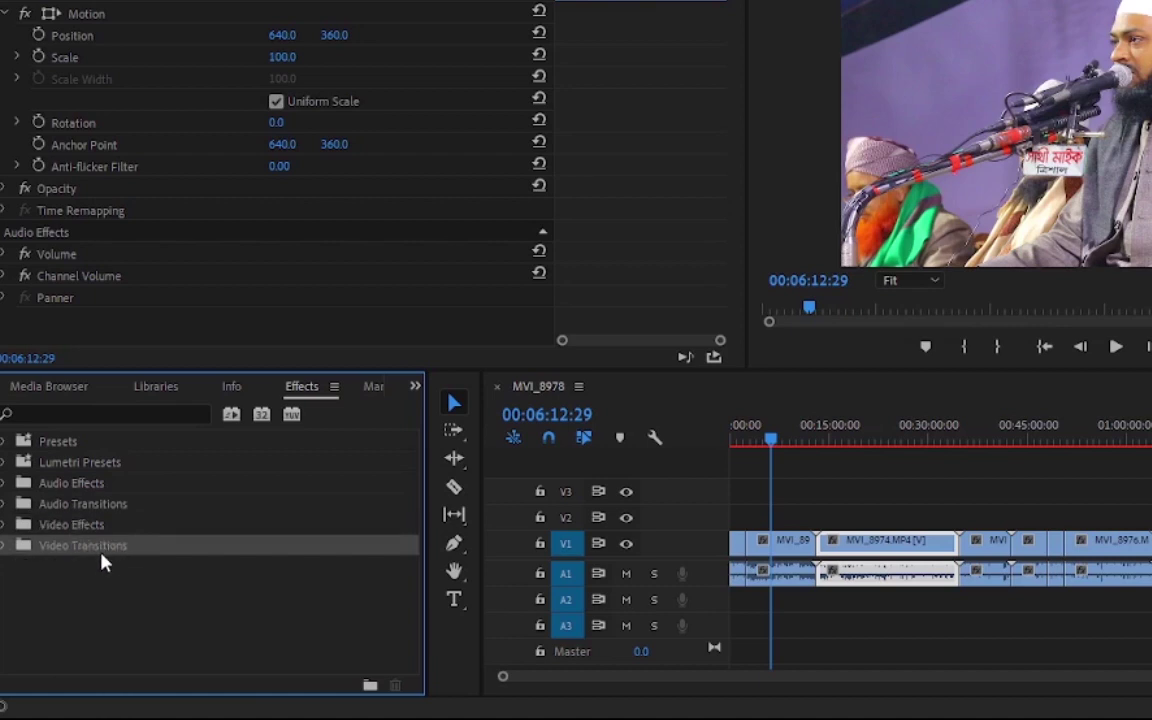
{"action": "left_click", "coordinate": [70, 486]}
{"action": "left_click", "coordinate": [5, 483]}
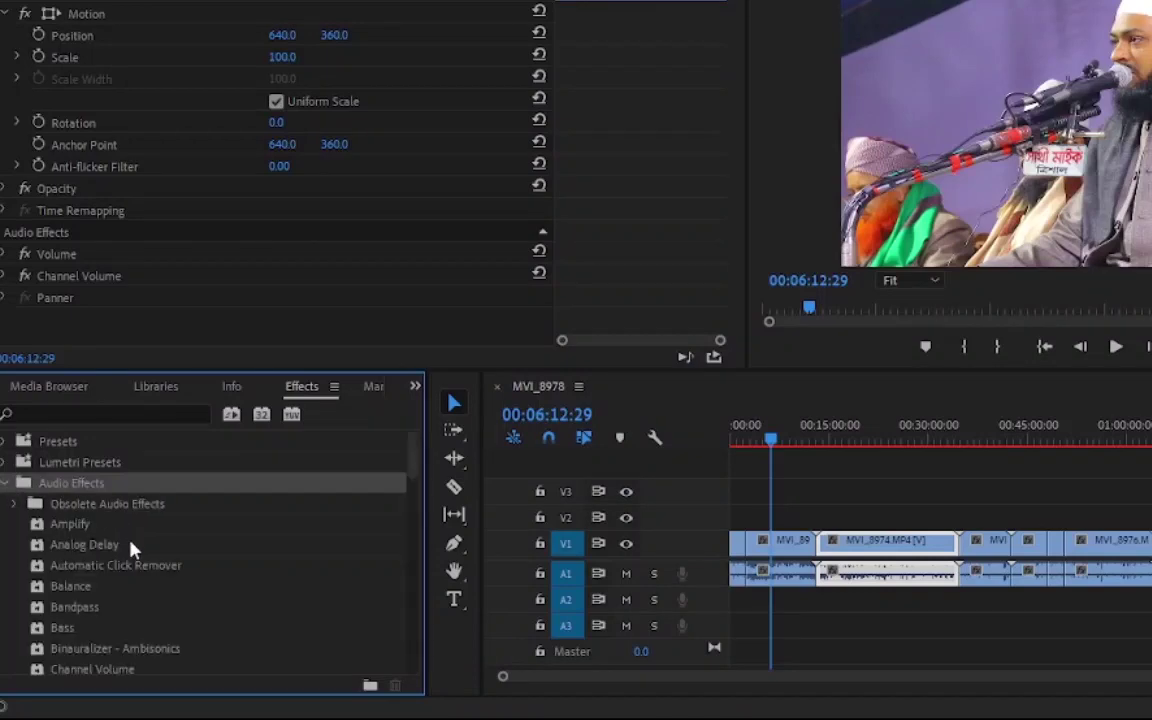
- Apply the DeNoise audio effect to the MVI_8973.MP4 clip at the playhead
{"action": "scroll", "coordinate": [268, 574], "scroll_direction": "down", "scroll_amount": 3}
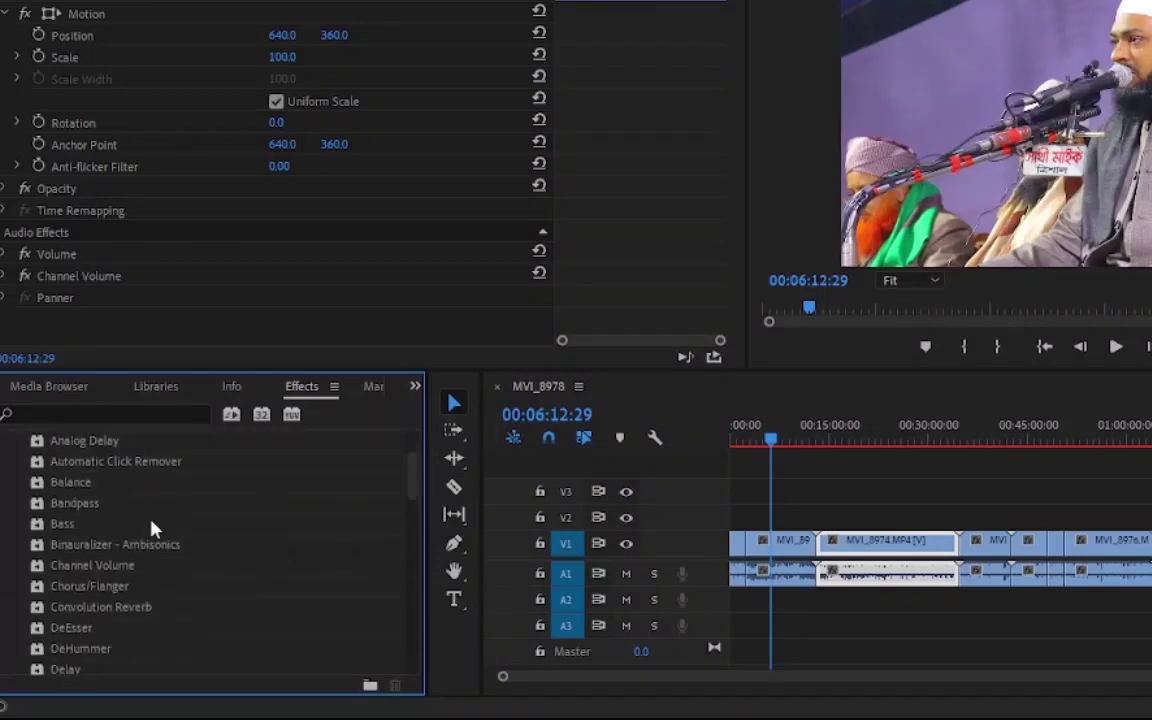
{"action": "scroll", "coordinate": [155, 528], "scroll_direction": "up", "scroll_amount": 1}
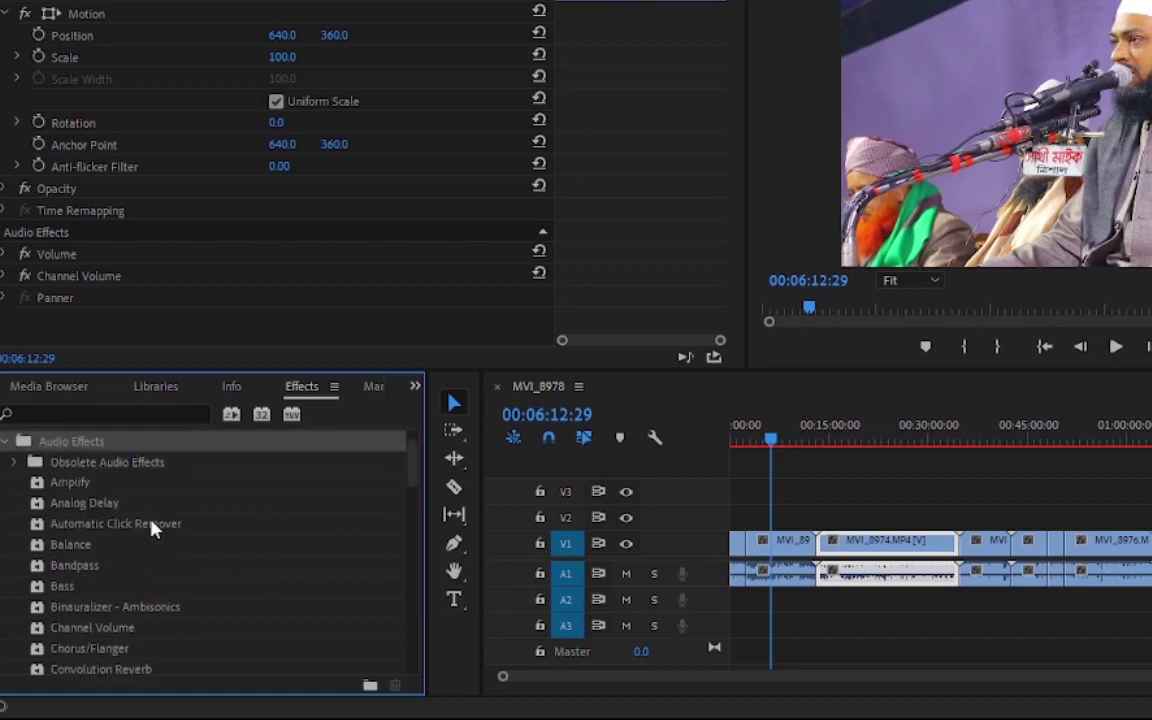
{"action": "left_click", "coordinate": [771, 576]}
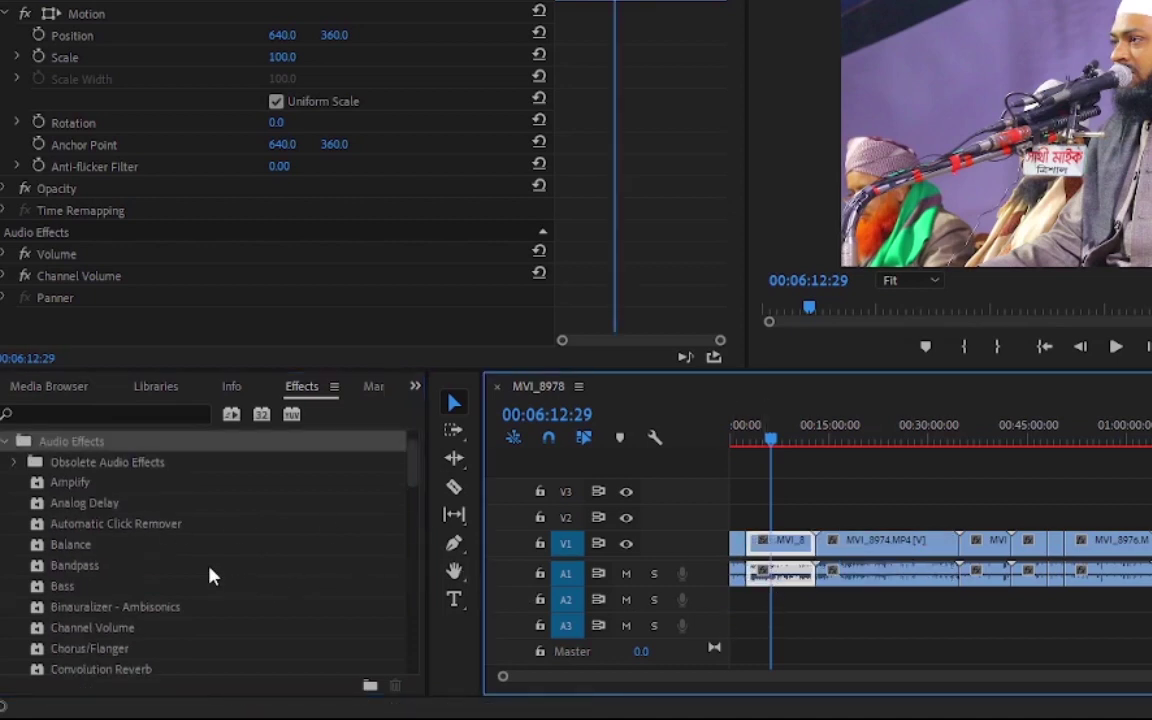
{"action": "scroll", "coordinate": [211, 575], "scroll_direction": "down", "scroll_amount": 1}
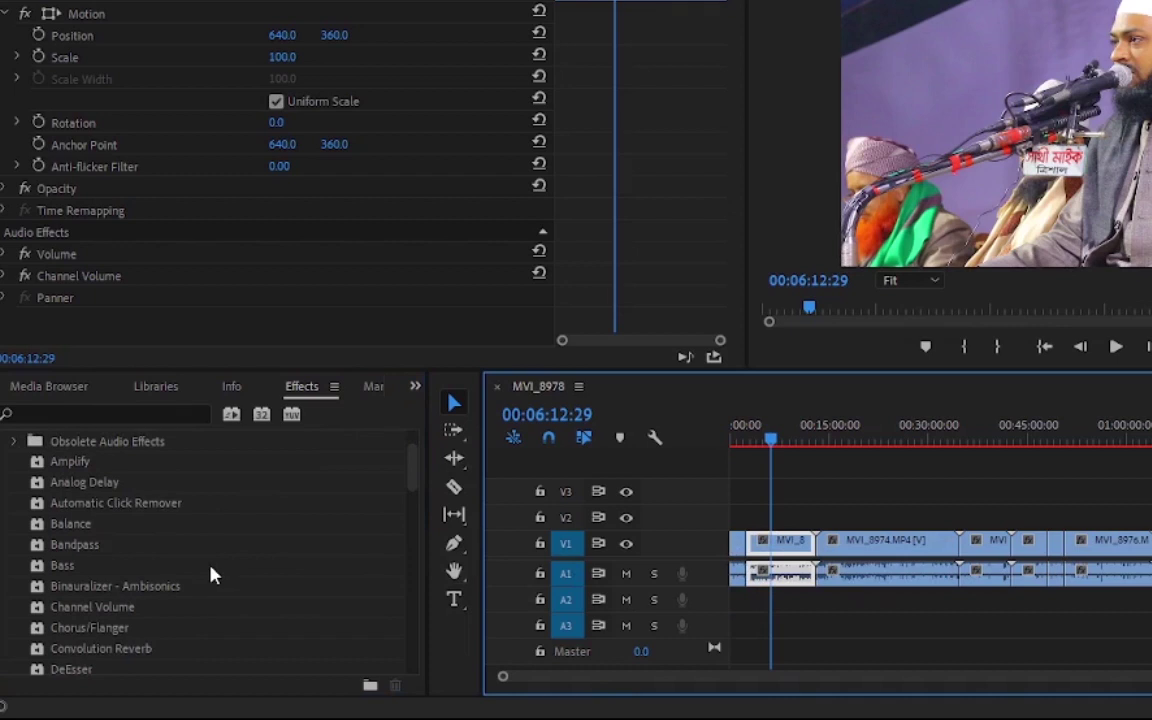
{"action": "scroll", "coordinate": [211, 575], "scroll_direction": "down", "scroll_amount": 3}
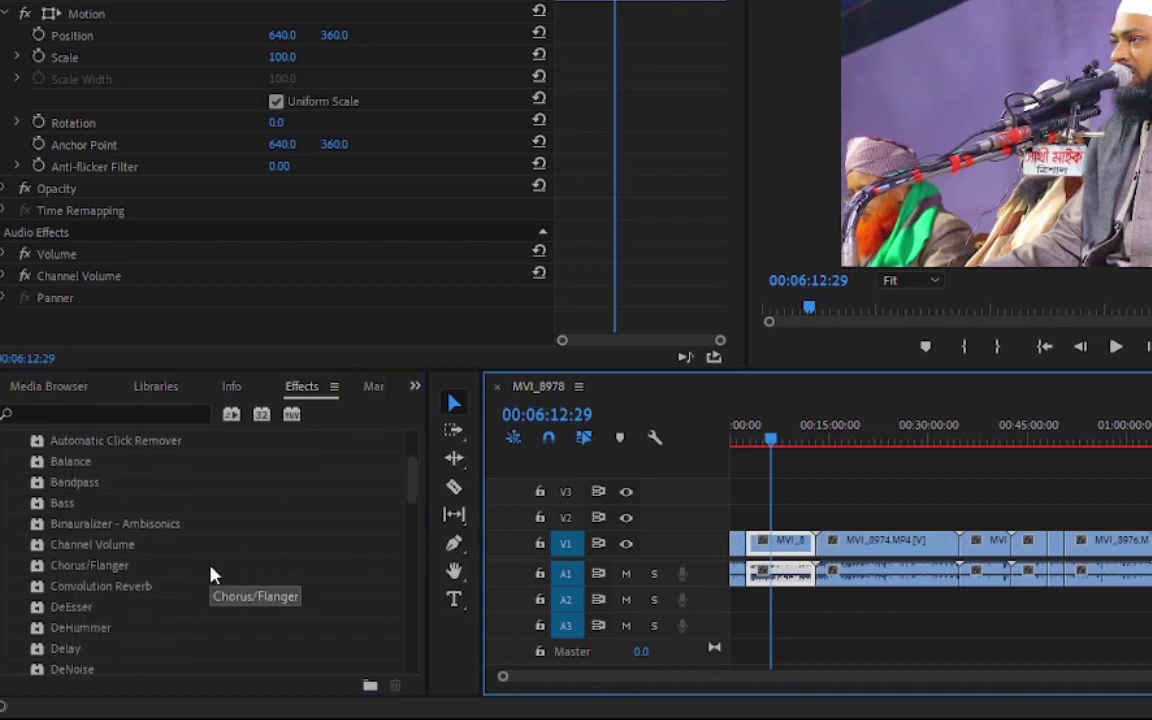
{"action": "scroll", "coordinate": [211, 575], "scroll_direction": "down", "scroll_amount": 4}
{"action": "scroll", "coordinate": [211, 575], "scroll_direction": "up", "scroll_amount": 10}
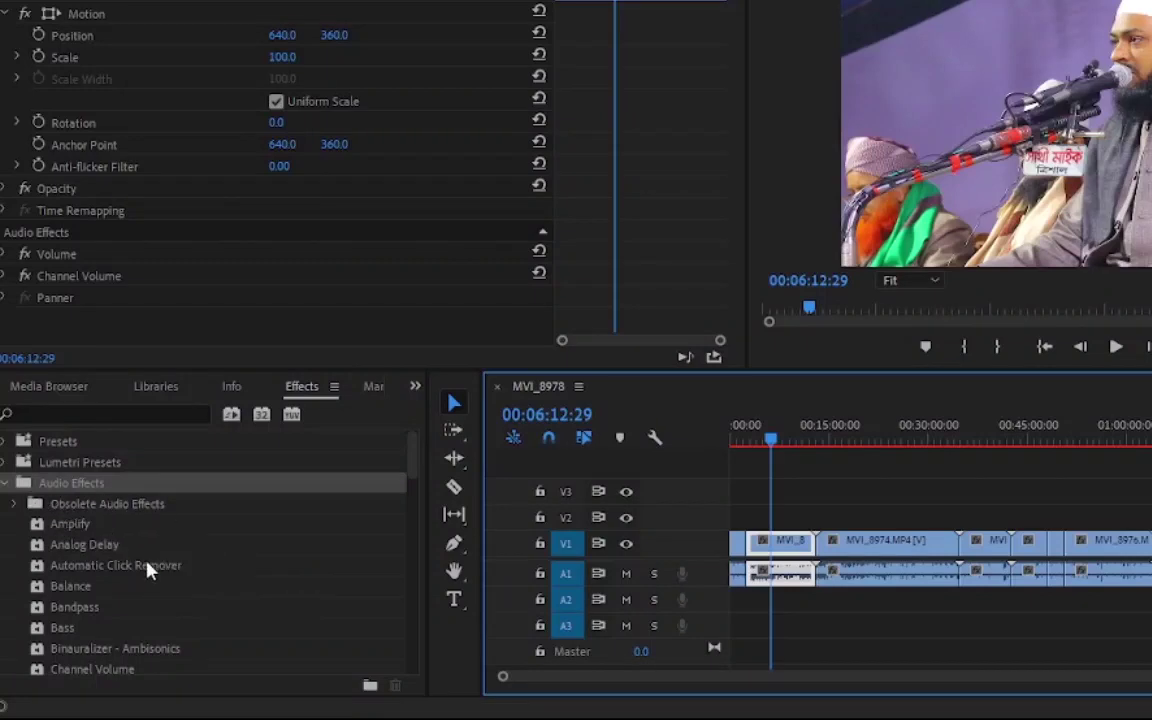
{"action": "scroll", "coordinate": [150, 575], "scroll_direction": "down", "scroll_amount": 3}
{"action": "scroll", "coordinate": [155, 585], "scroll_direction": "down", "scroll_amount": 2}
{"action": "scroll", "coordinate": [160, 600], "scroll_direction": "down", "scroll_amount": 3}
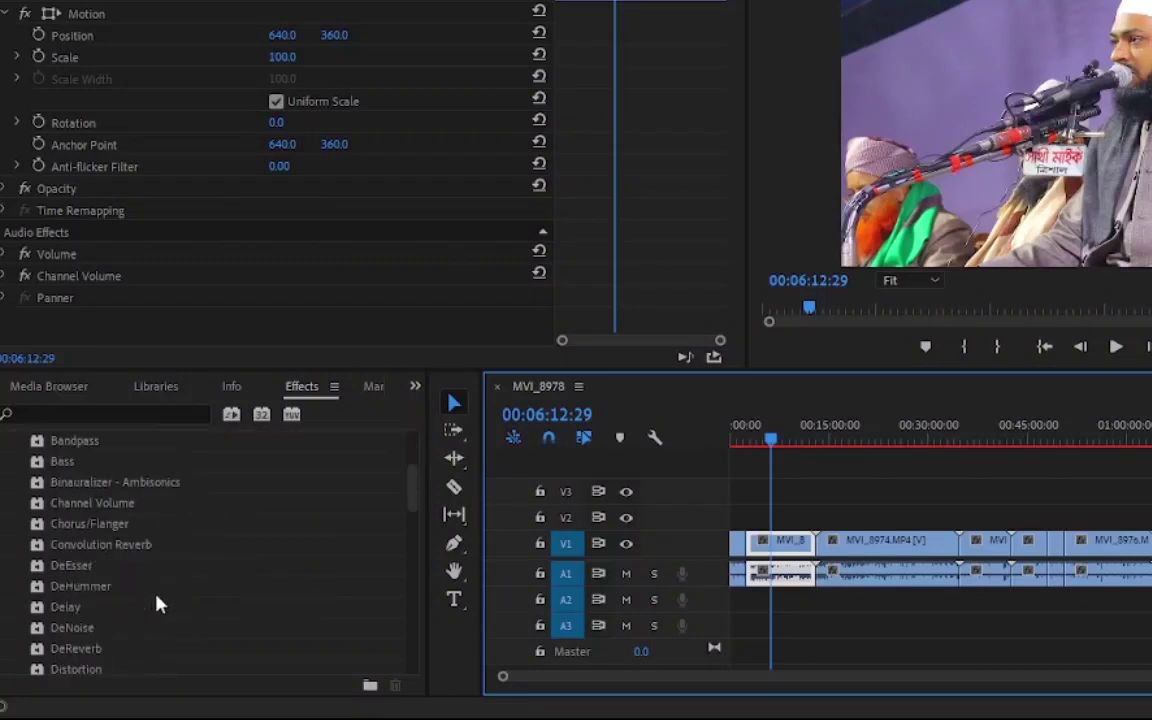
{"action": "left_click", "coordinate": [65, 632]}
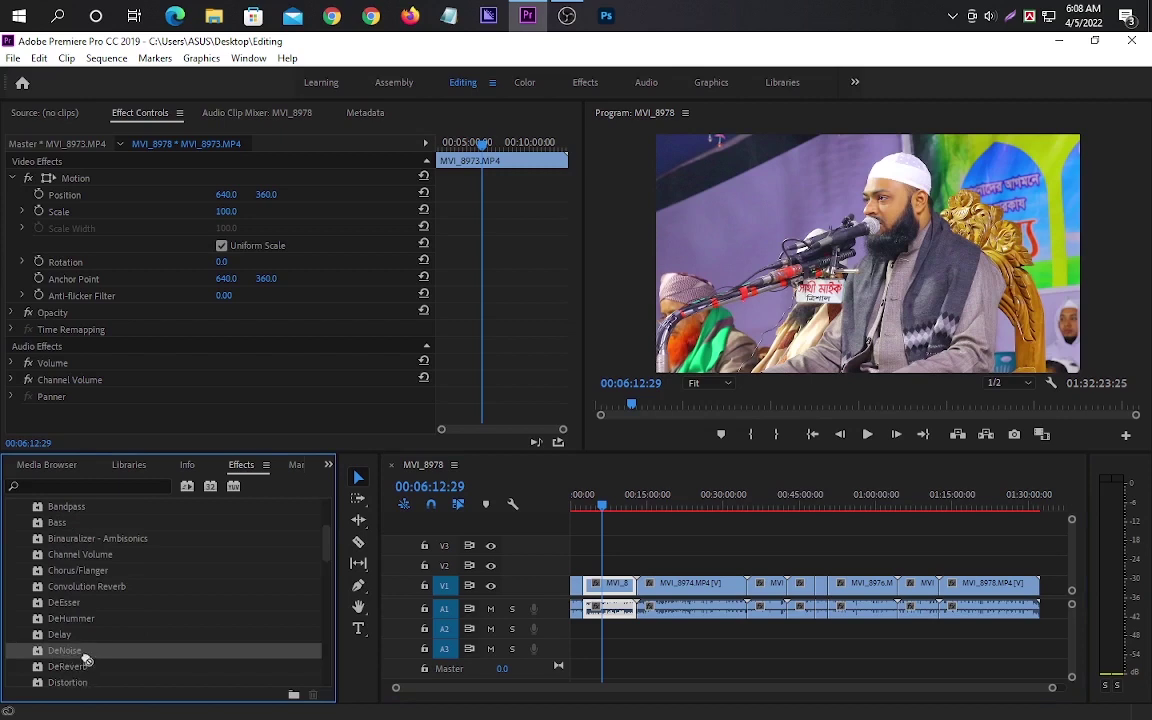
{"action": "left_click_drag", "start_coordinate": [59, 652], "coordinate": [617, 612]}
- Open the custom setup of the clip's DeNoise effect and play a few seconds of the sequence to preview it
{"action": "scroll", "coordinate": [543, 268], "scroll_direction": "down", "scroll_amount": 1}
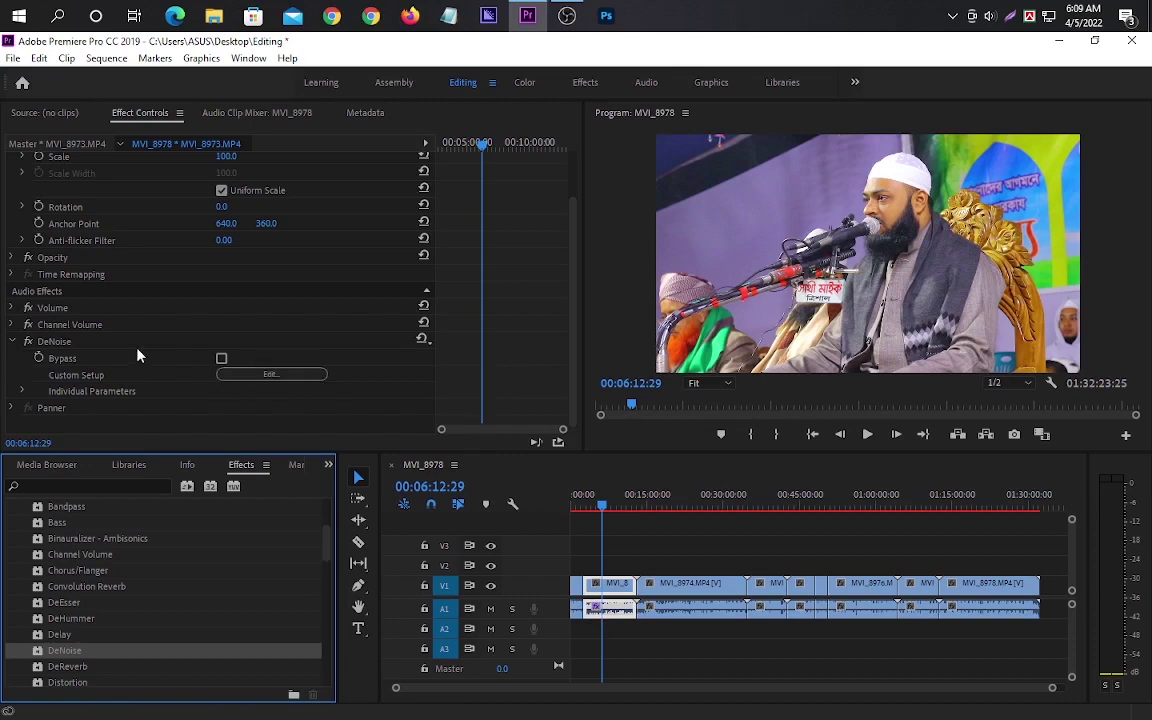
{"action": "left_click", "coordinate": [273, 375]}
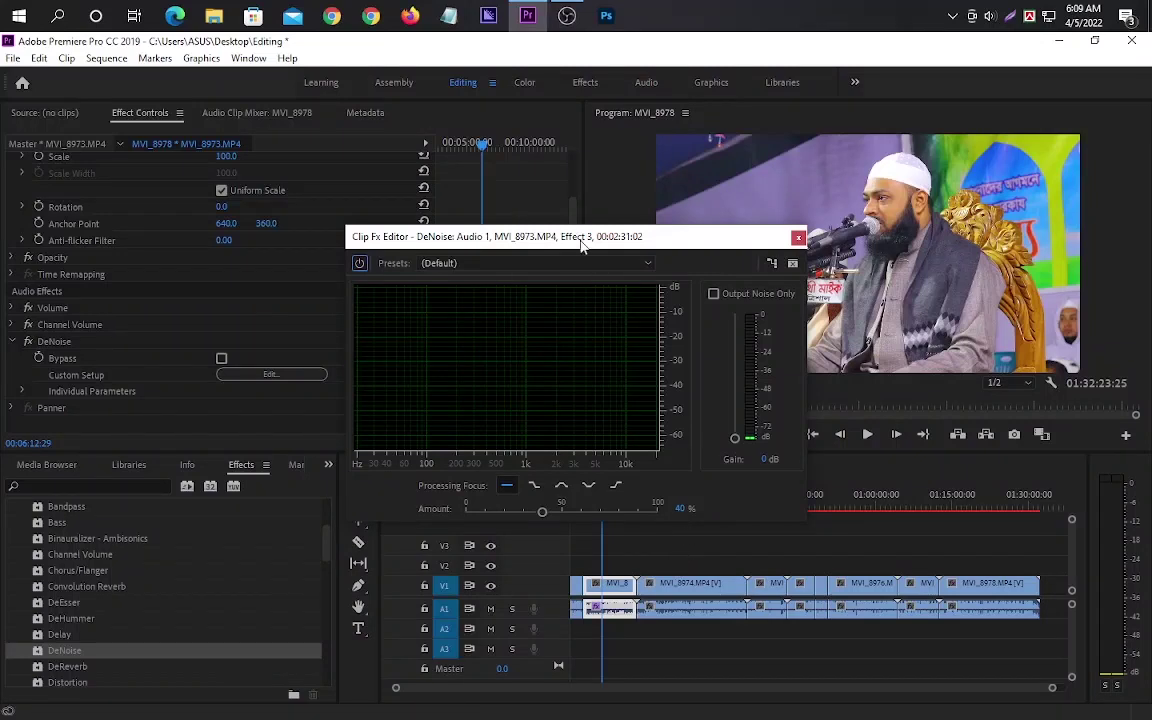
{"action": "left_click_drag", "start_coordinate": [565, 240], "coordinate": [489, 212]}
{"action": "left_click", "coordinate": [866, 436]}
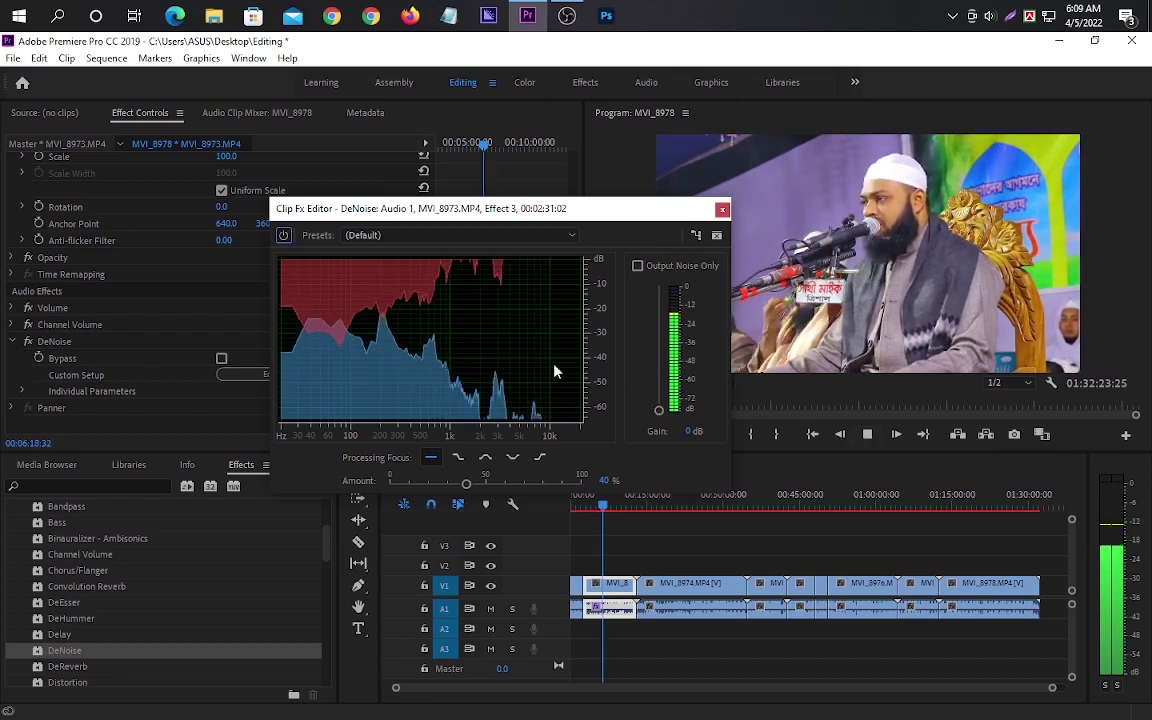
{"action": "left_click", "coordinate": [866, 436]}
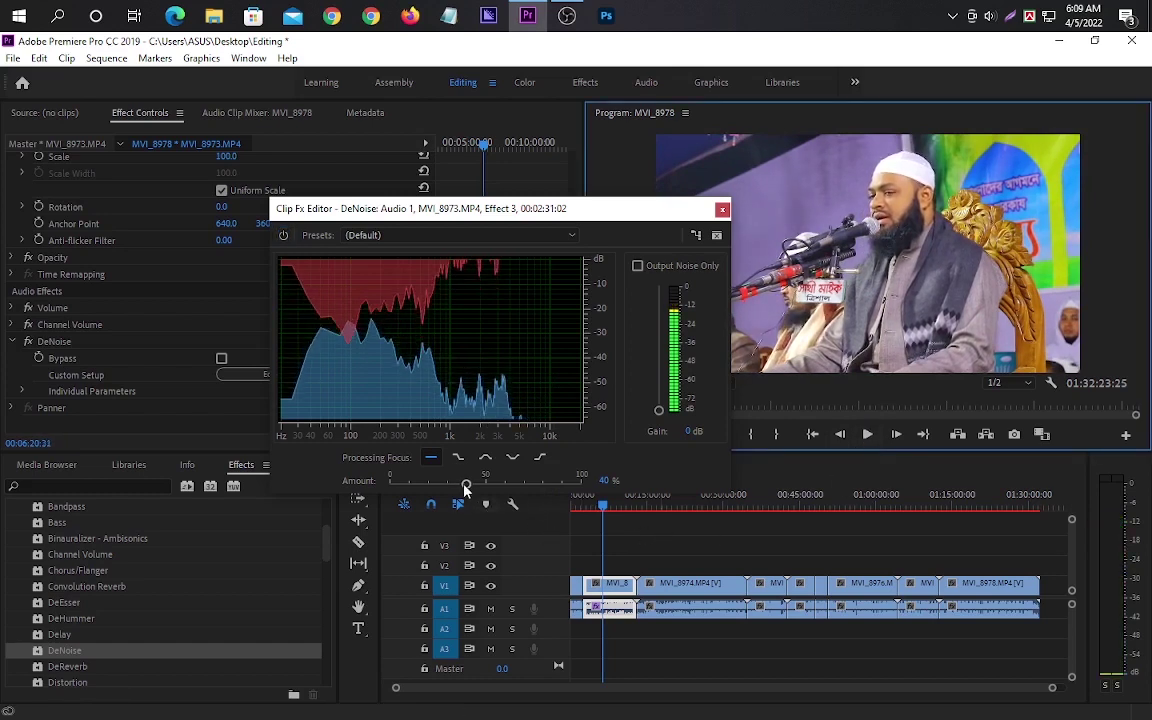
- Set the DeNoise amount to 10 %
{"action": "left_click_drag", "start_coordinate": [464, 487], "coordinate": [411, 492]}
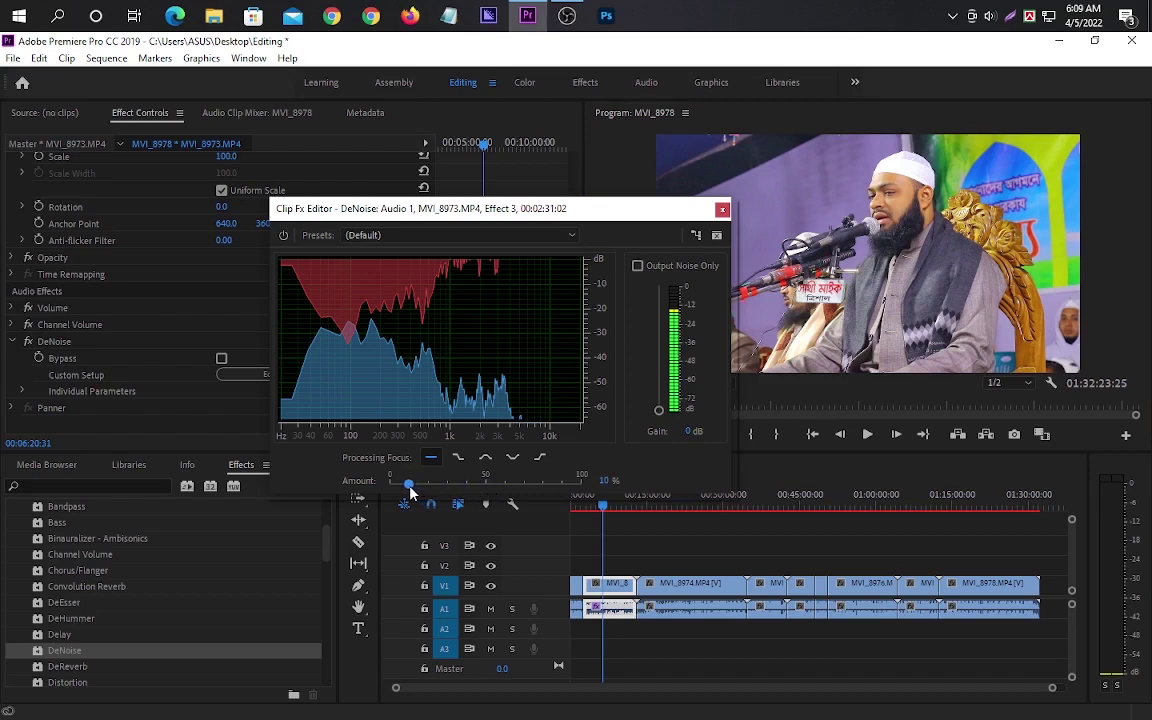
{"action": "left_click_drag", "start_coordinate": [408, 492], "coordinate": [404, 491]}
{"action": "left_click_drag", "start_coordinate": [409, 490], "coordinate": [417, 490]}
{"action": "left_click_drag", "start_coordinate": [415, 490], "coordinate": [408, 492]}
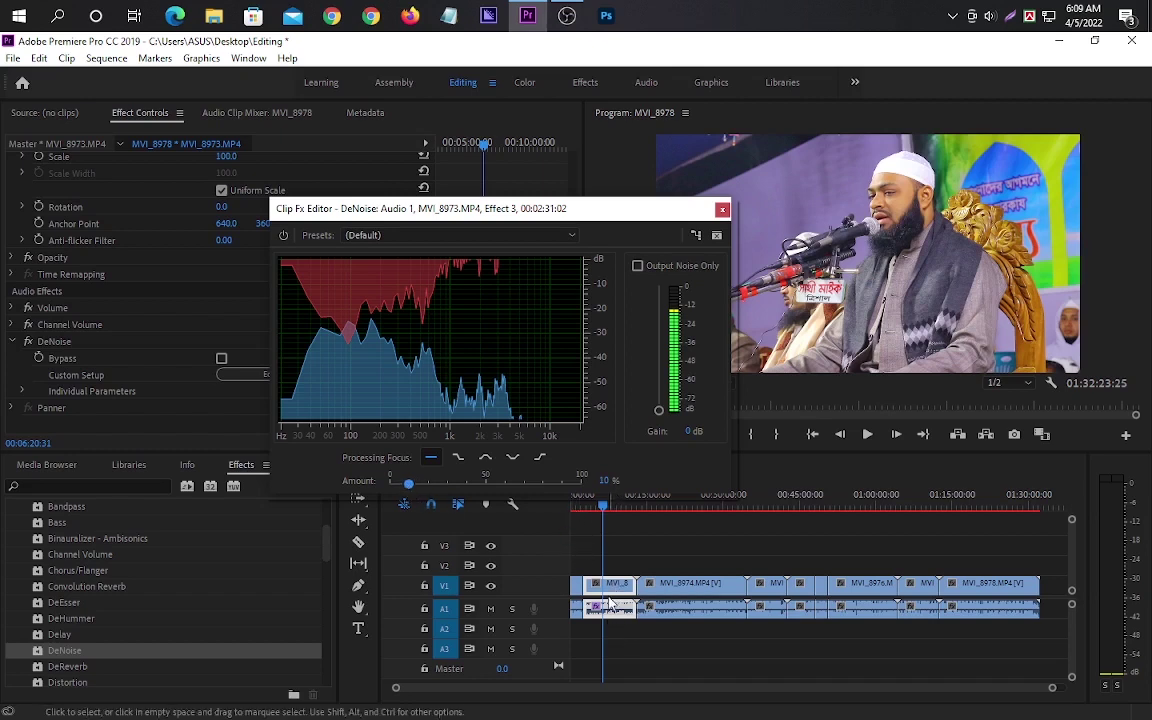
- Look through the other clips in the sequence and check the DeNoise settings on the MVI_8973.MP4 clip
{"action": "left_click", "coordinate": [971, 615]}
{"action": "left_click", "coordinate": [939, 609]}
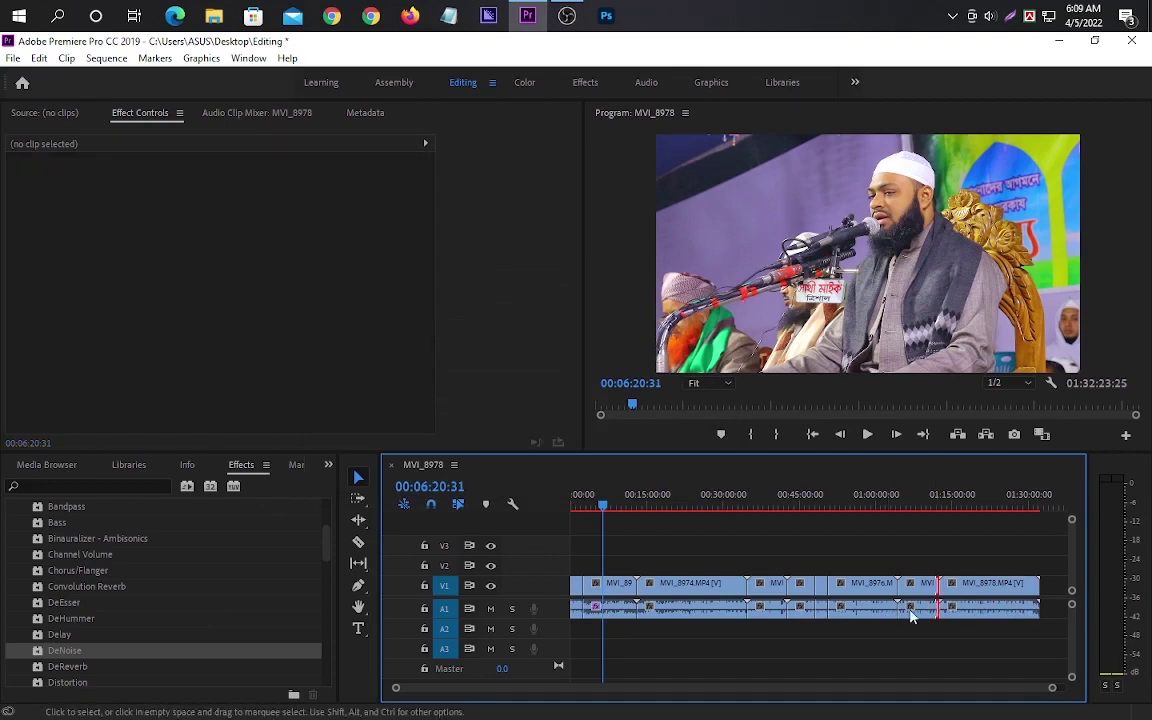
{"action": "left_click", "coordinate": [912, 613]}
{"action": "left_click", "coordinate": [949, 611]}
{"action": "left_click", "coordinate": [872, 614]}
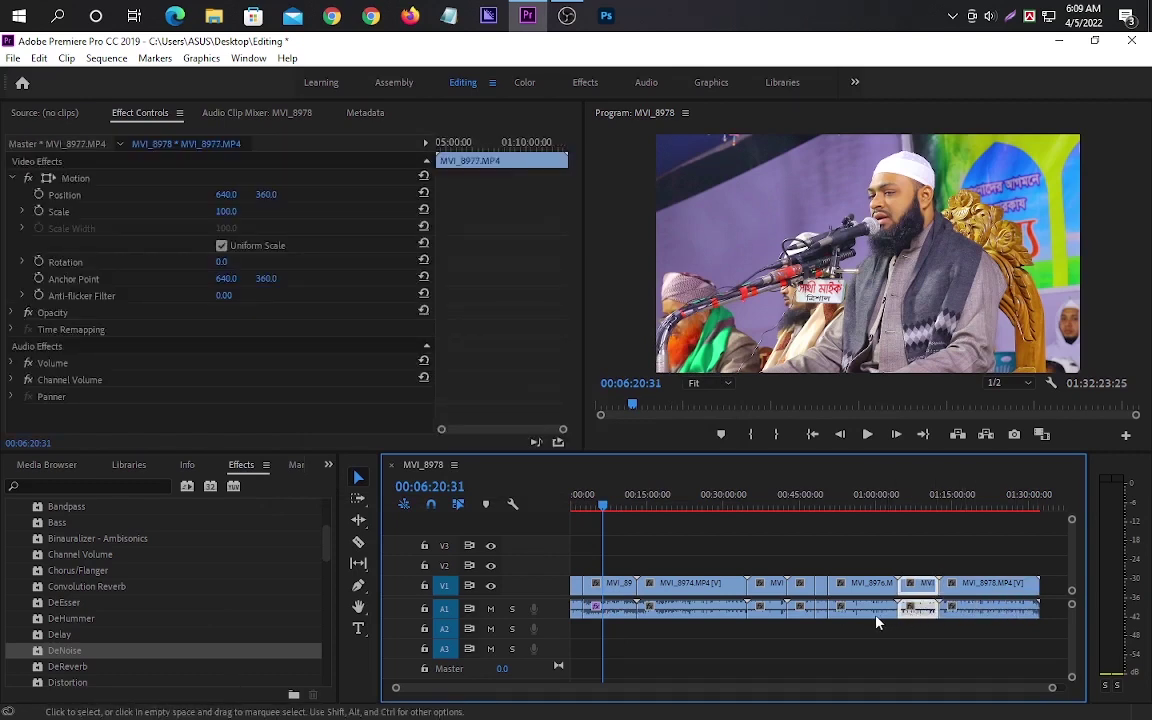
{"action": "left_click", "coordinate": [822, 622]}
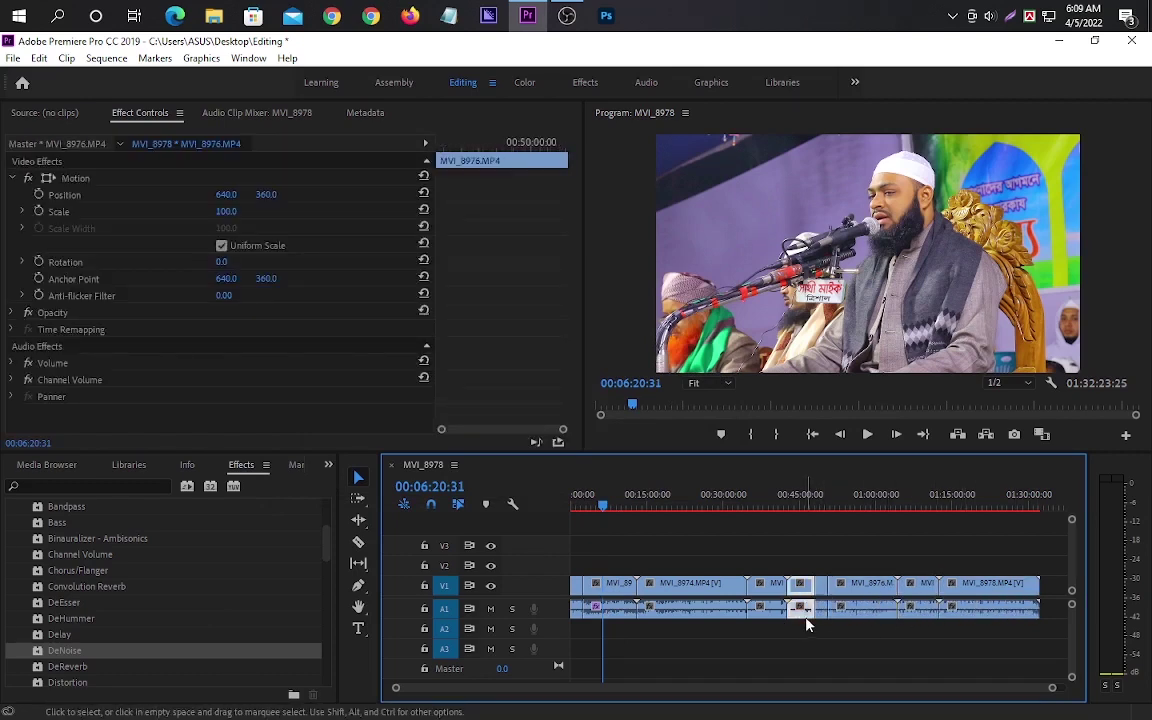
{"action": "left_click", "coordinate": [768, 621]}
{"action": "left_click", "coordinate": [721, 614]}
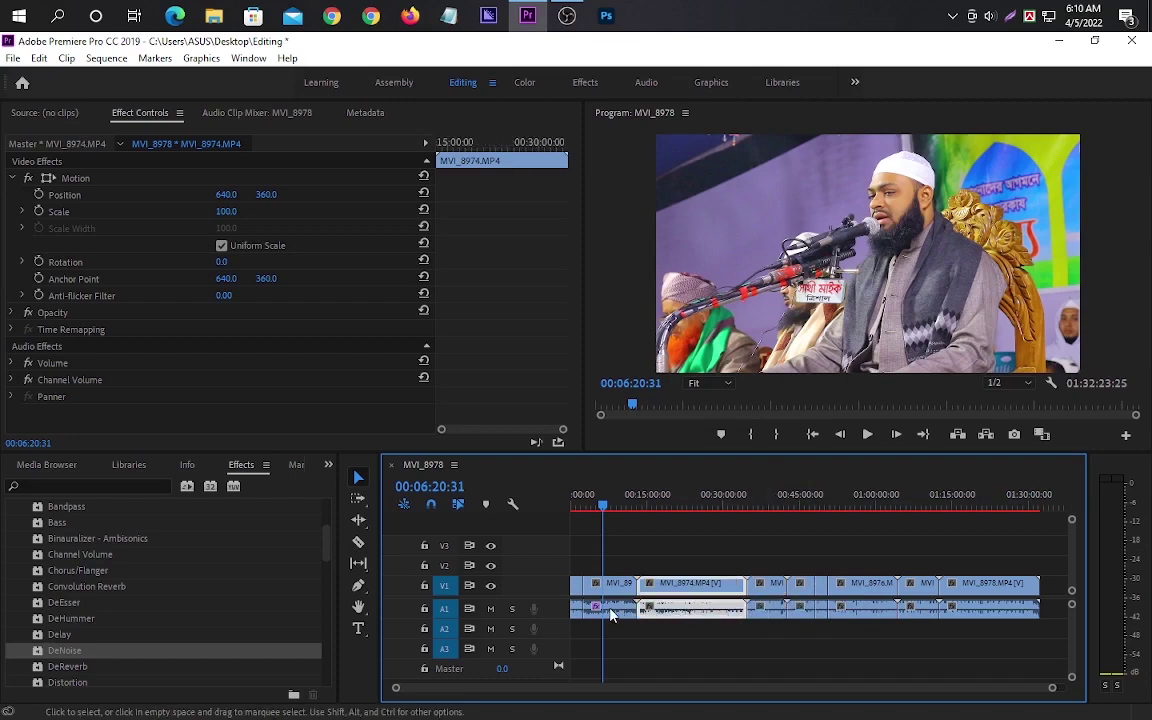
{"action": "left_click", "coordinate": [611, 612]}
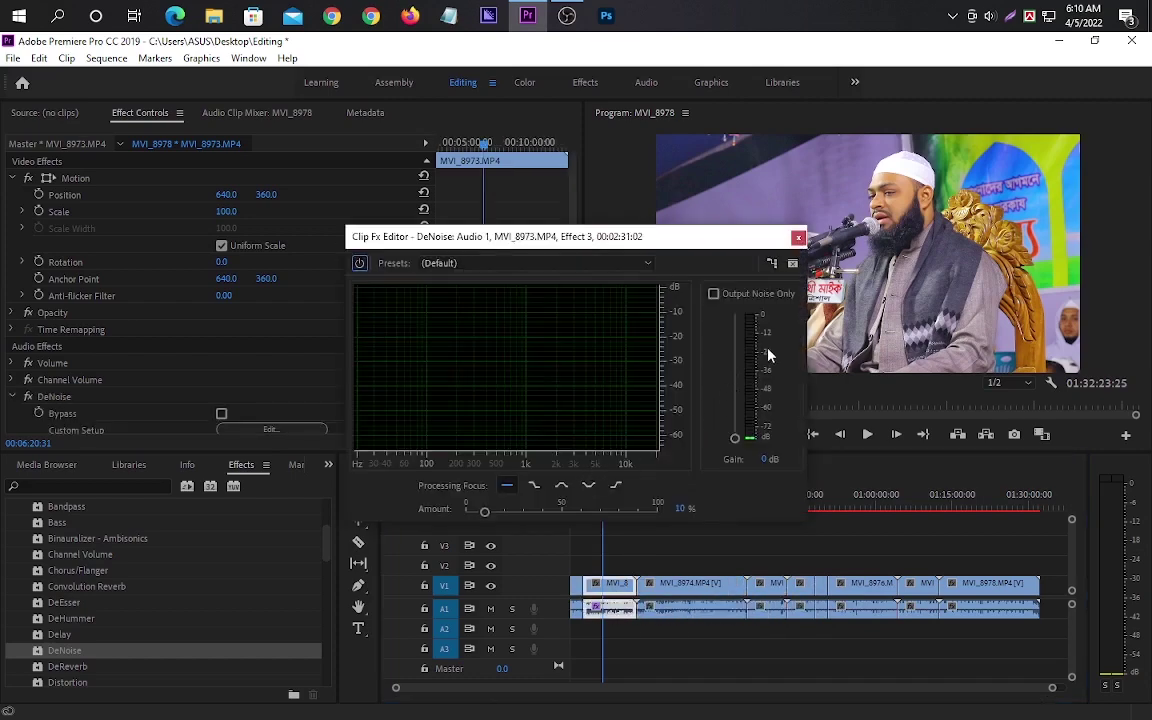
{"action": "left_click", "coordinate": [798, 237]}
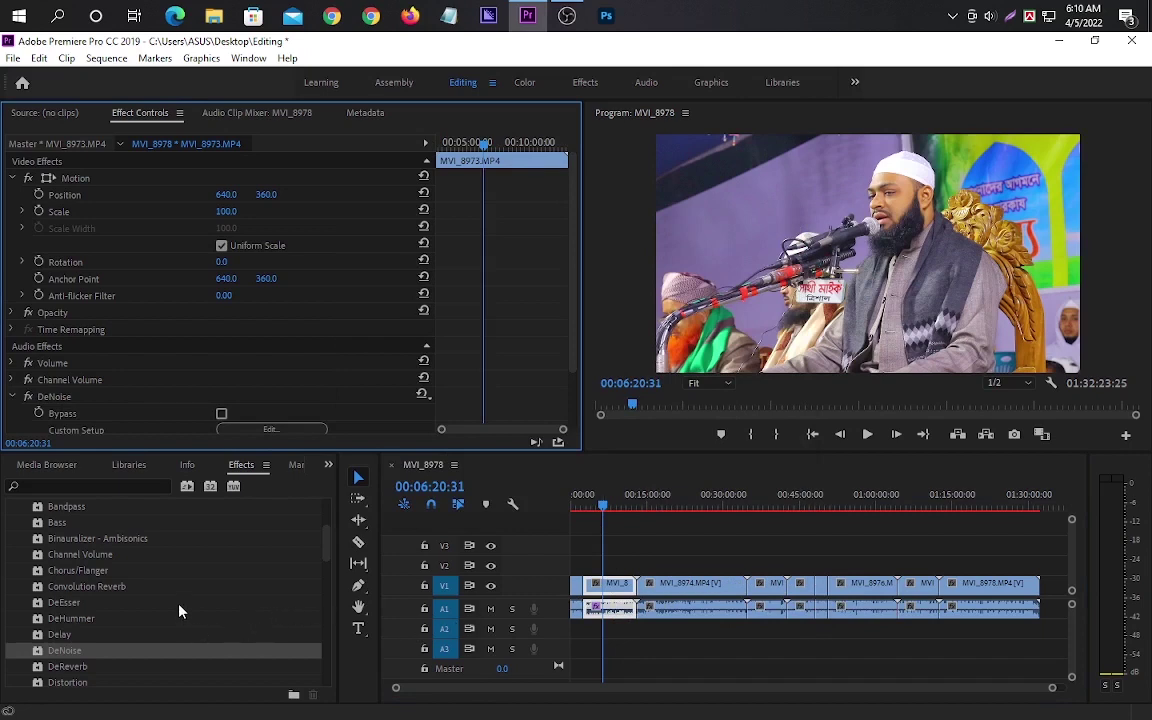
- Browse the audio effects and play several short stretches of the sequence to check the MVI_8973.MP4 clip's audio levels
{"action": "scroll", "coordinate": [181, 612], "scroll_direction": "down", "scroll_amount": 1}
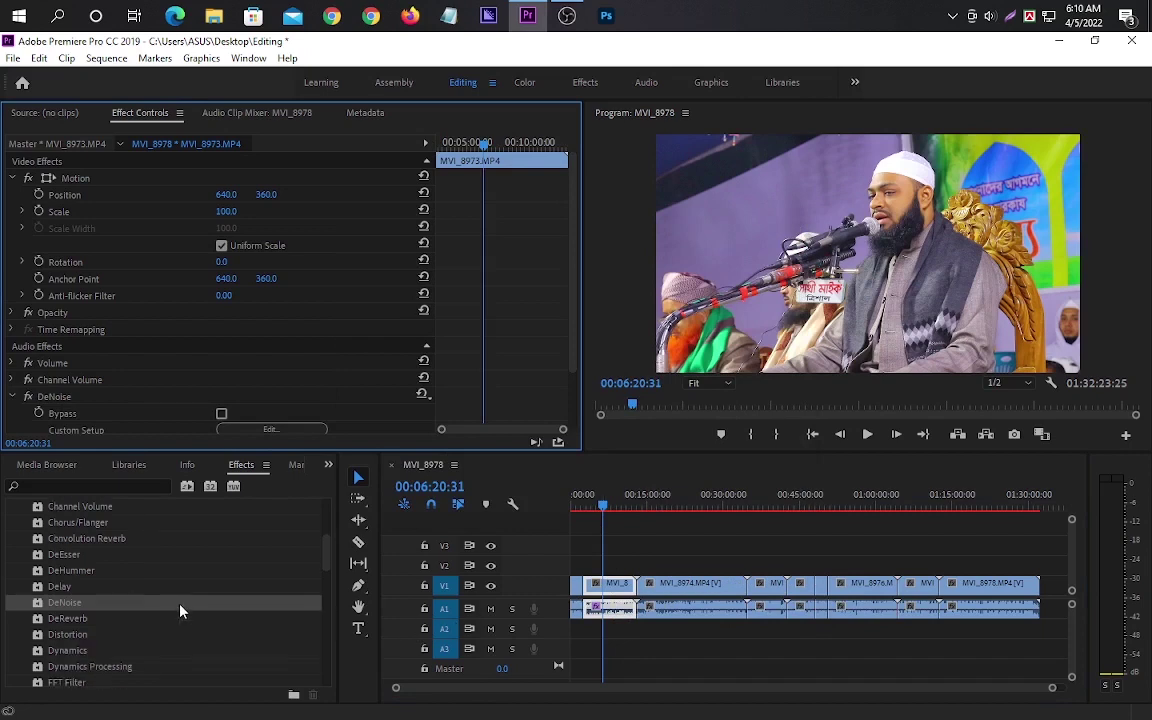
{"action": "scroll", "coordinate": [181, 612], "scroll_direction": "down", "scroll_amount": 1}
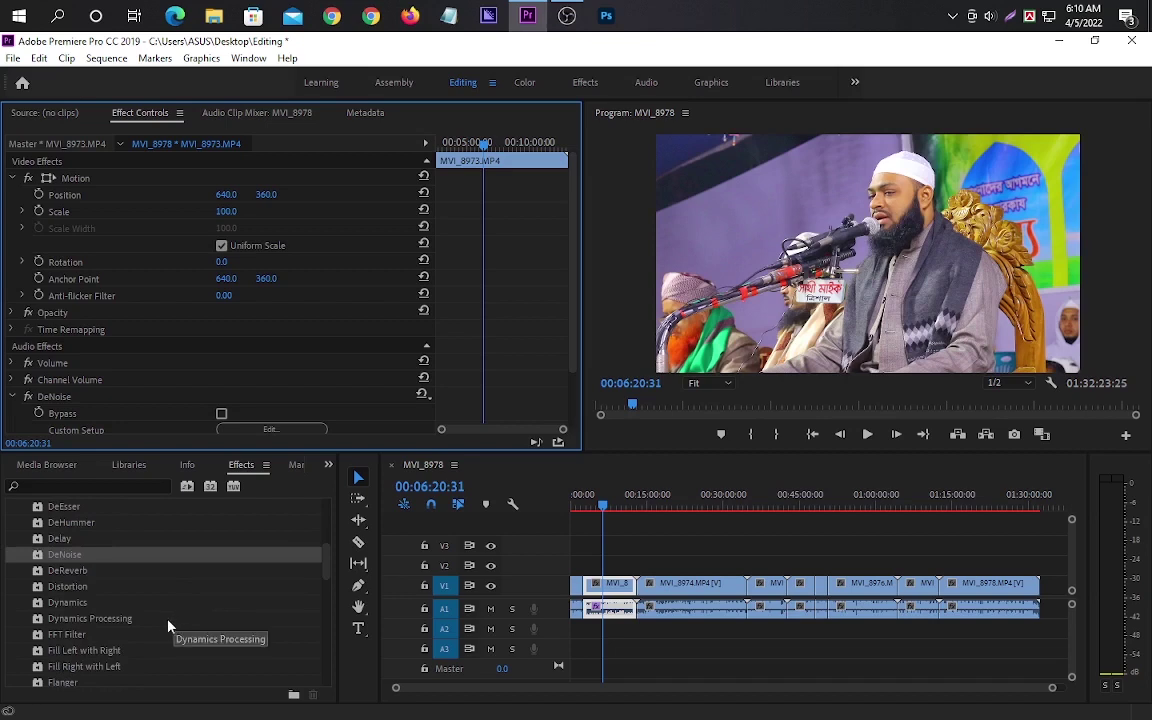
{"action": "scroll", "coordinate": [145, 628], "scroll_direction": "down", "scroll_amount": 1}
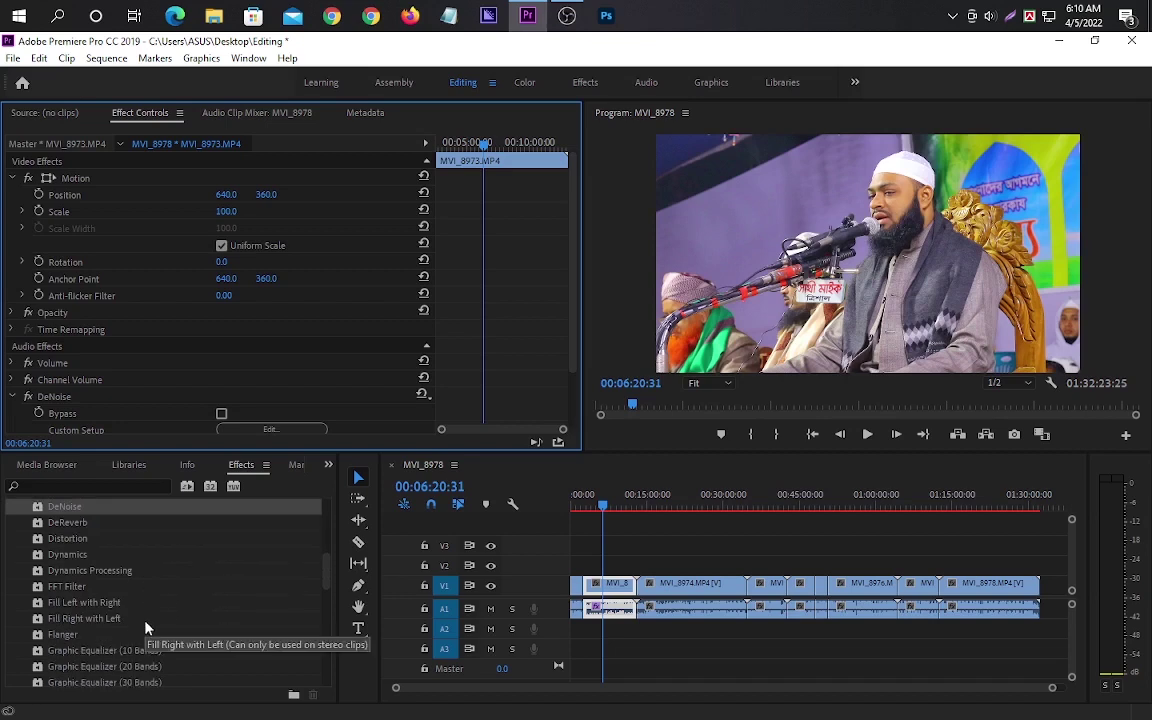
{"action": "scroll", "coordinate": [145, 628], "scroll_direction": "down", "scroll_amount": 1}
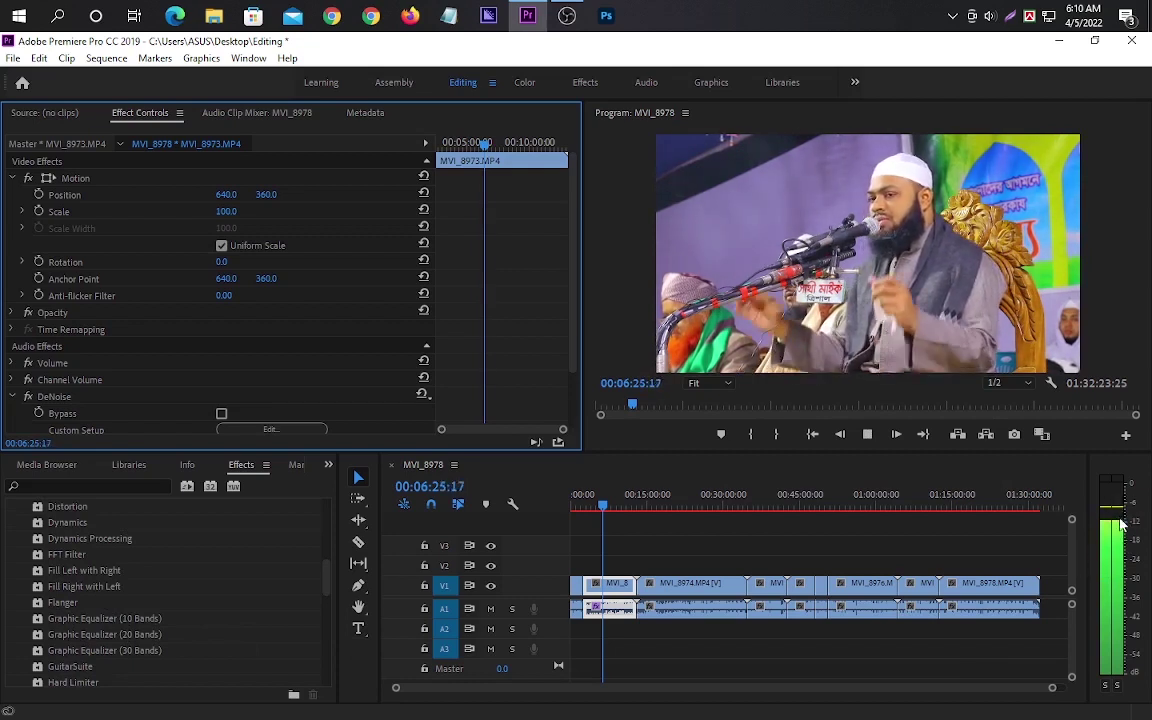
{"action": "key", "text": "space"}
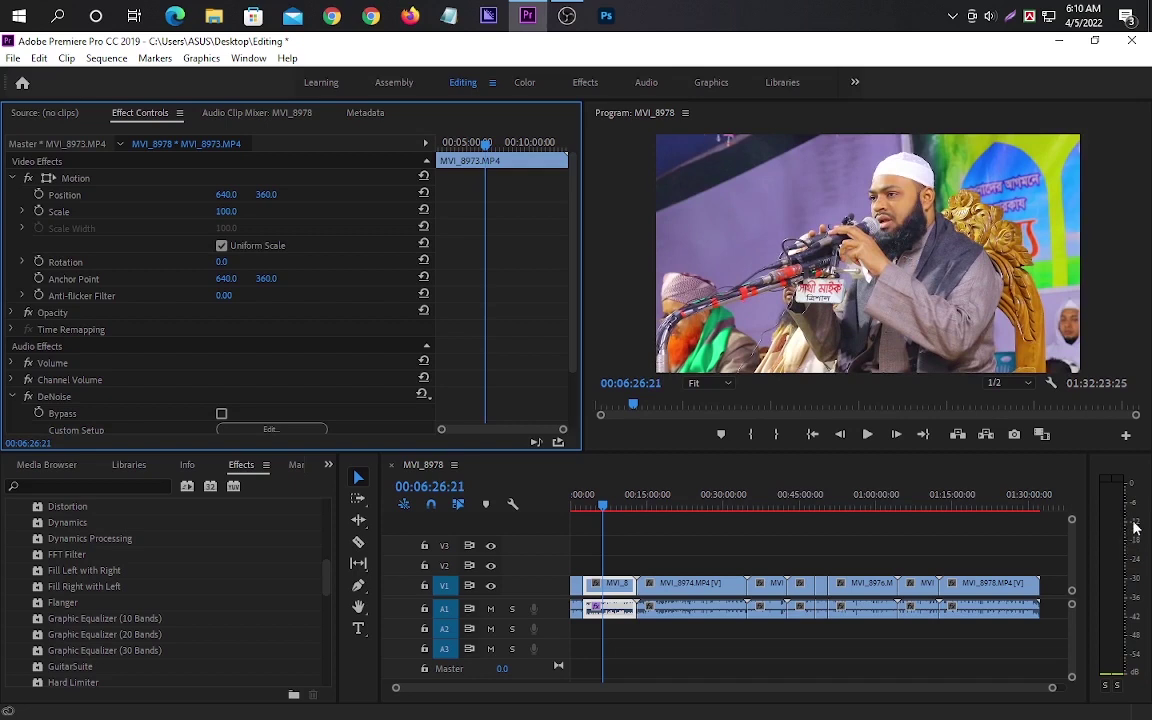
{"action": "key", "text": "space"}
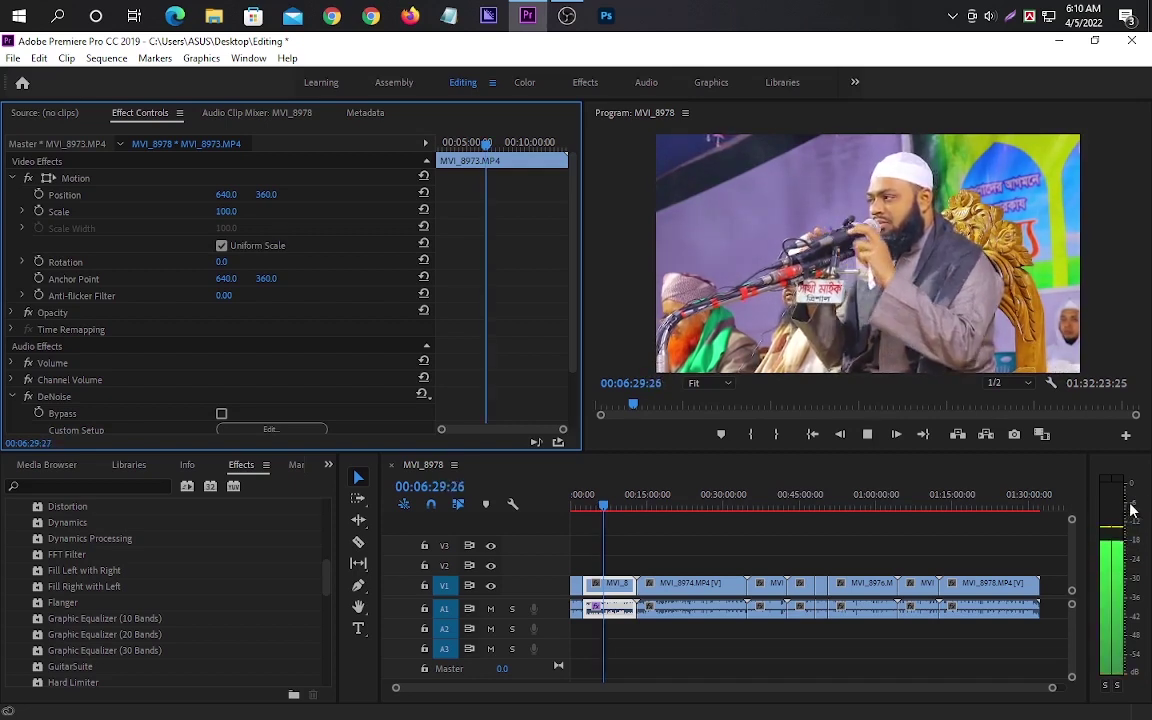
{"action": "key", "text": "space"}
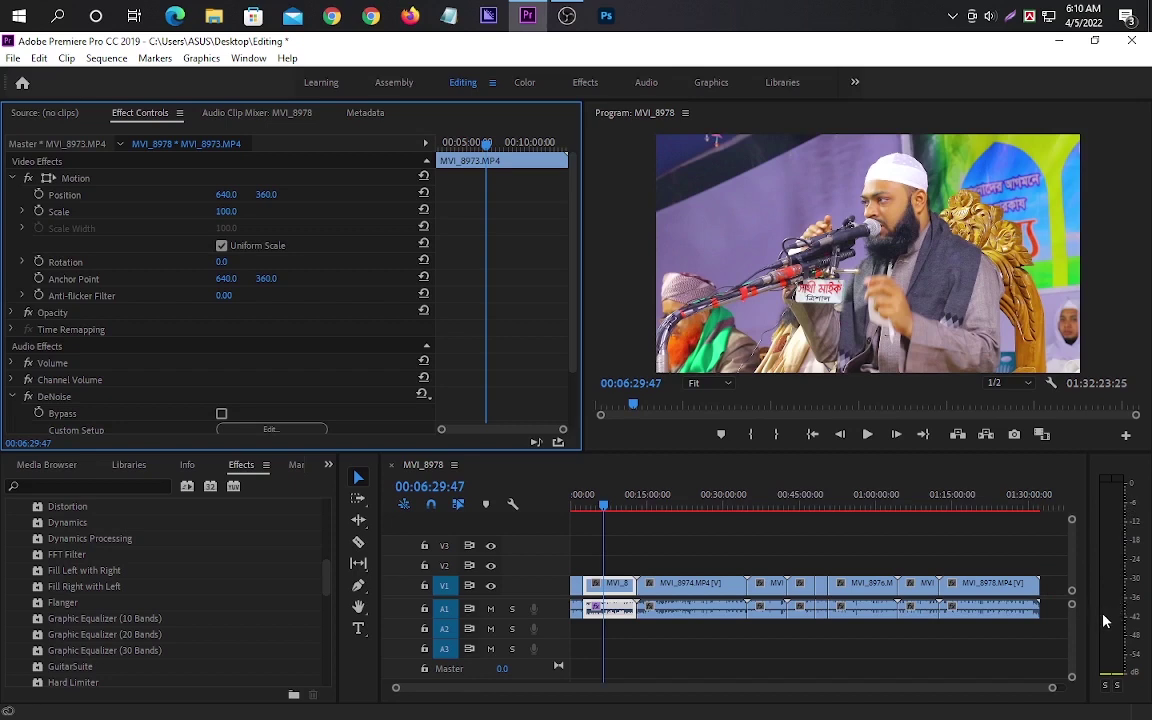
{"action": "key", "text": "space"}
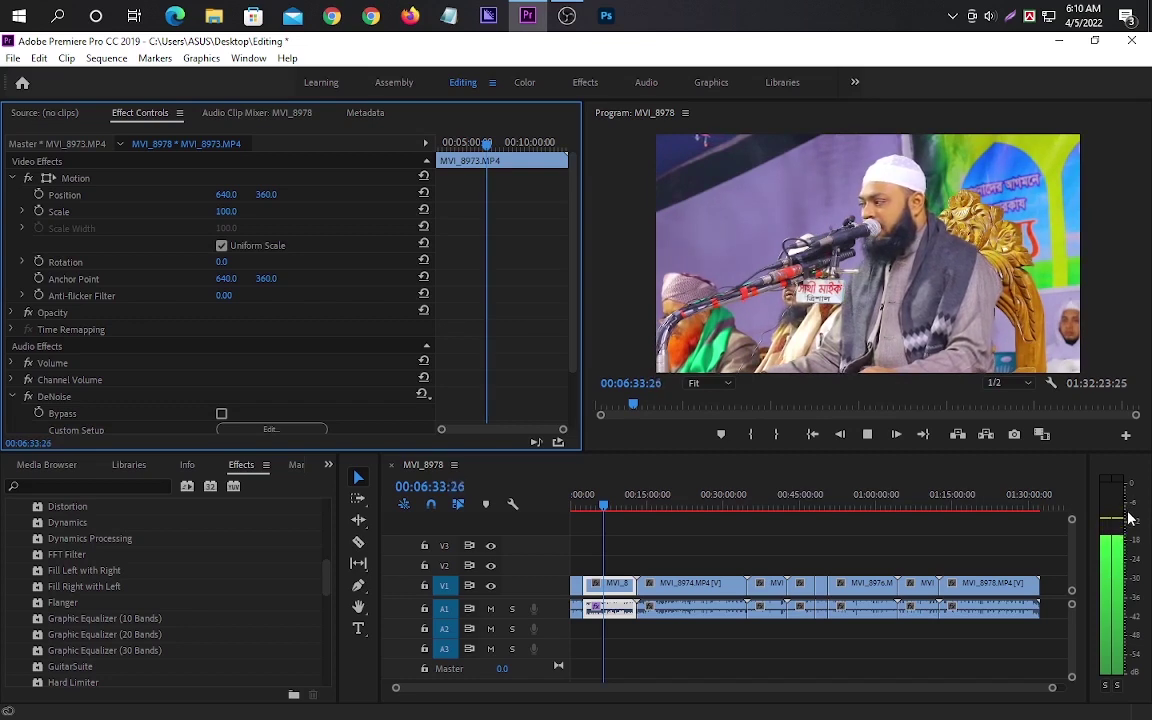
{"action": "key", "text": "space"}
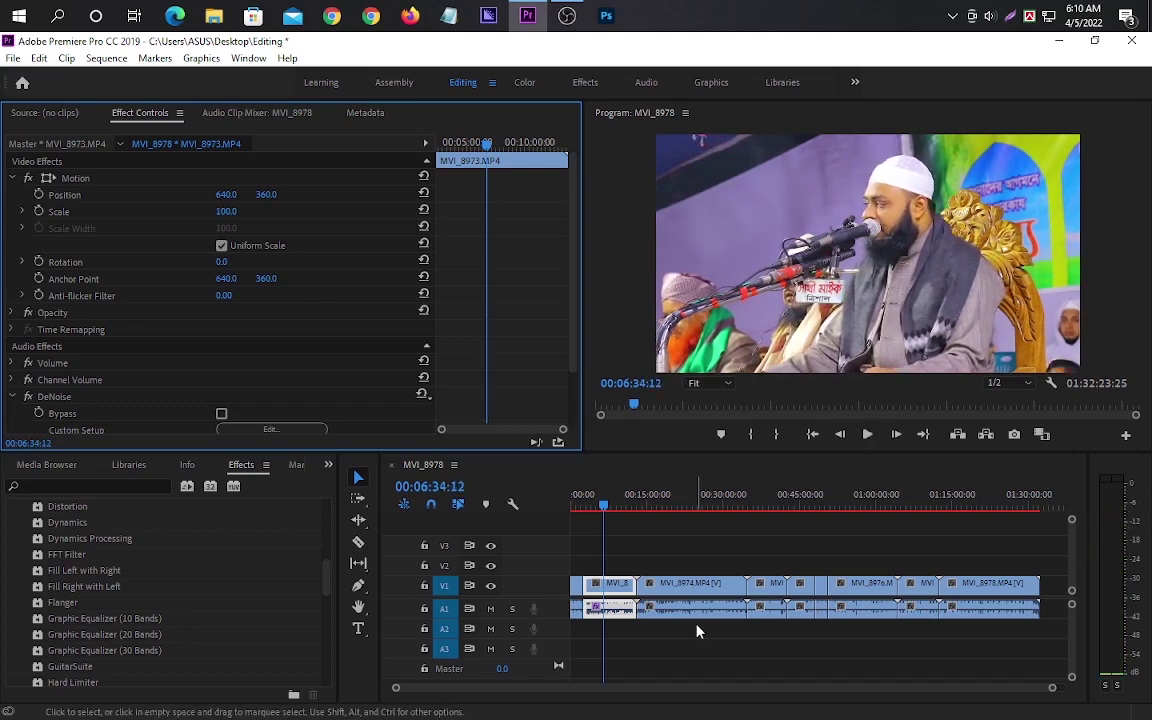
{"action": "key", "text": "space"}
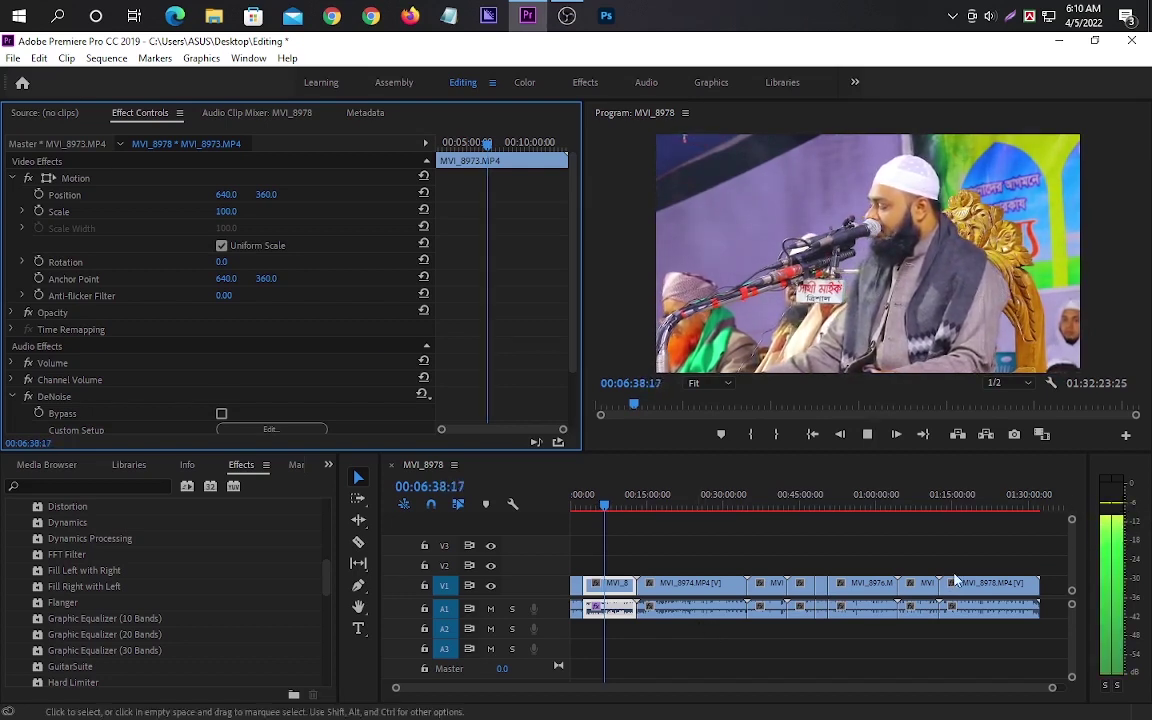
{"action": "key", "text": "space"}
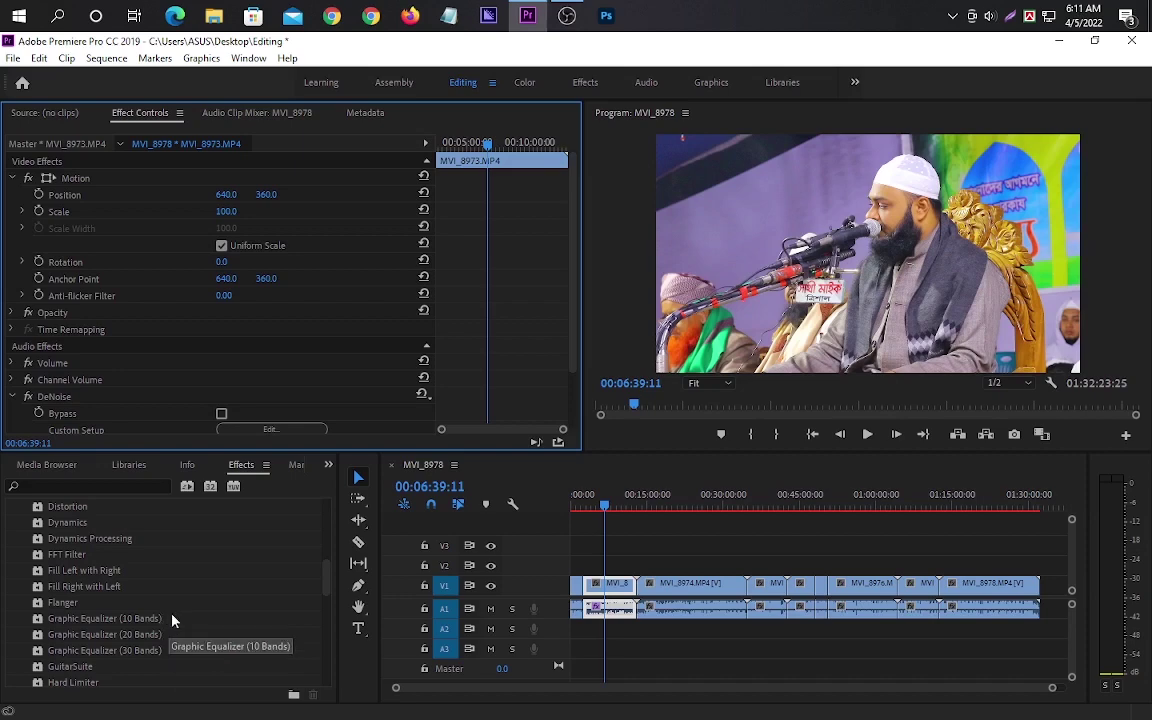
- Apply the Graphic Equalizer (10 Bands) audio effect to the MVI_8973.MP4 clip and briefly preview the sequence
{"action": "scroll", "coordinate": [155, 632], "scroll_direction": "down", "scroll_amount": 1}
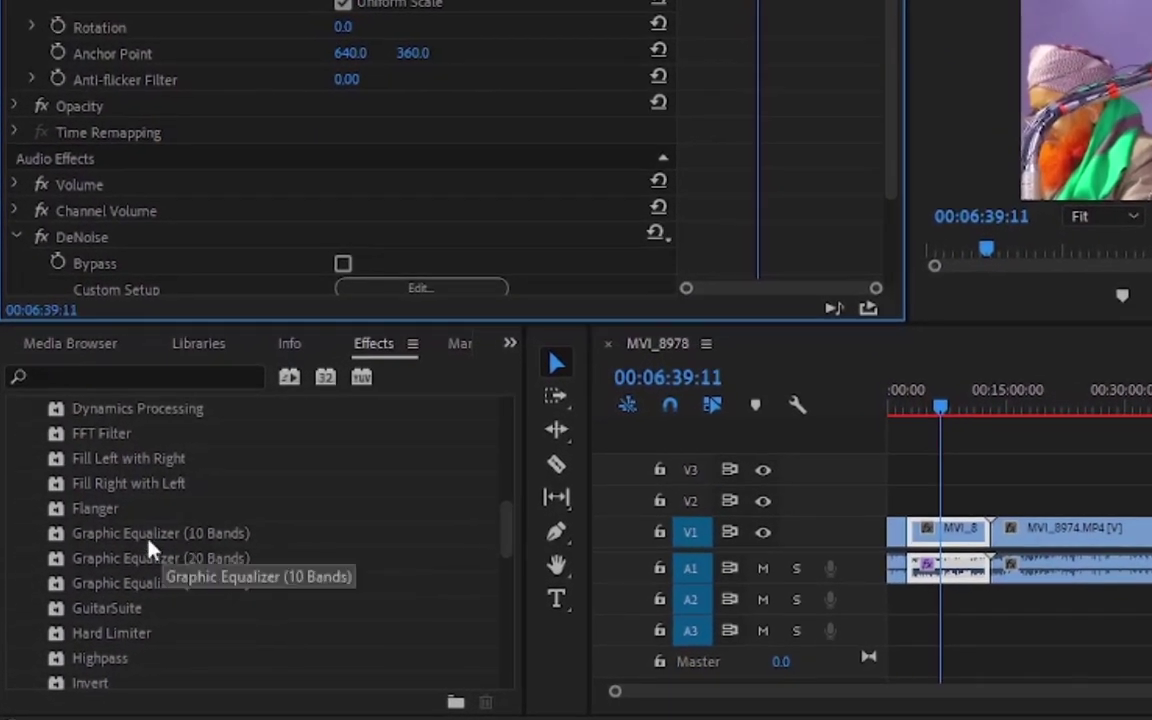
{"action": "left_click_drag", "start_coordinate": [125, 535], "coordinate": [967, 576]}
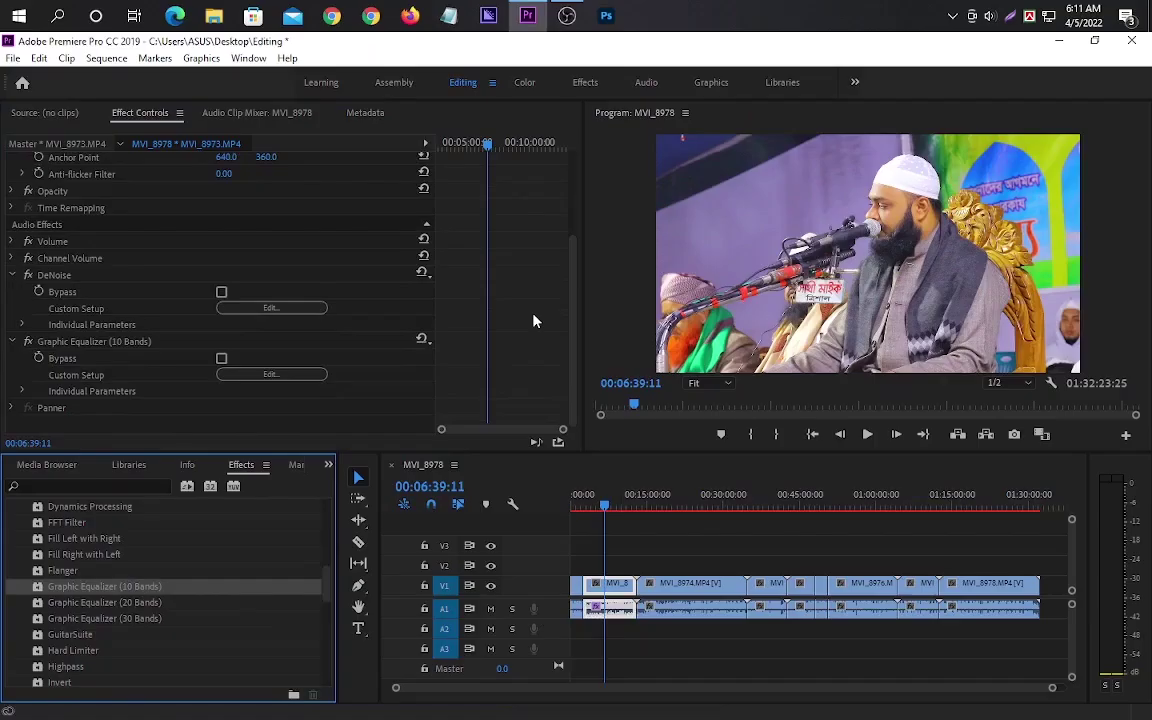
{"action": "key", "text": "space"}
{"action": "key", "text": "space"}
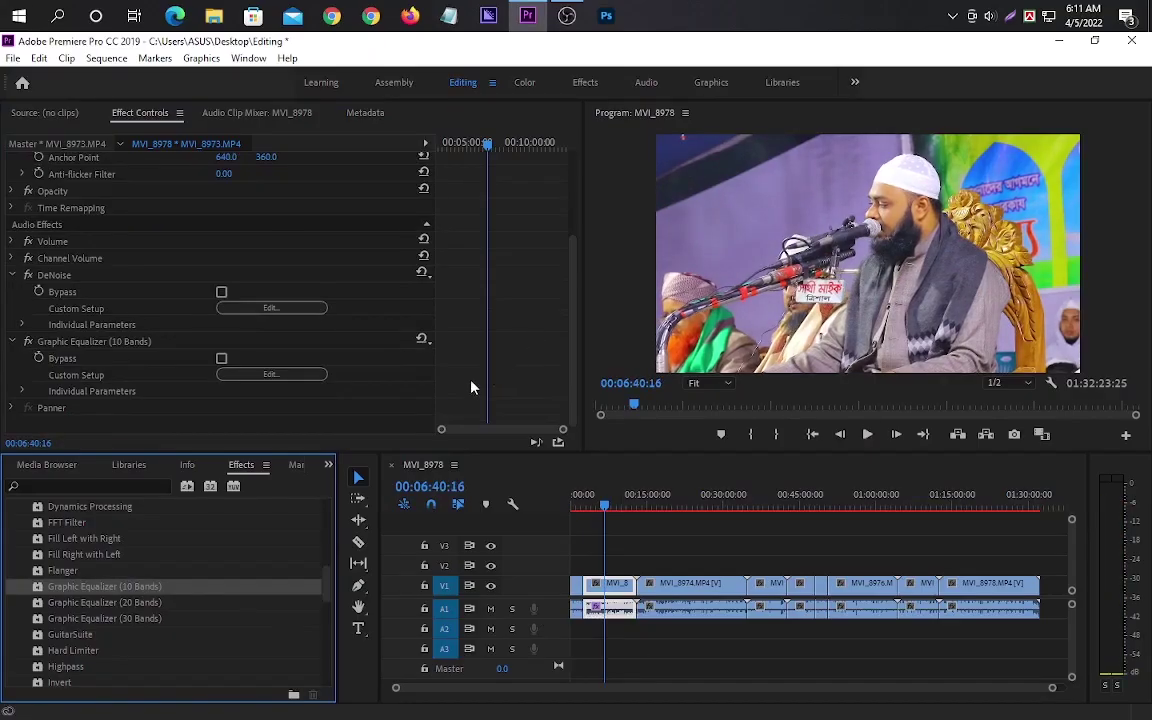
- Open the Graphic Equalizer's custom setup and set its Master Gain to 5 dB during playback
{"action": "left_click", "coordinate": [269, 375]}
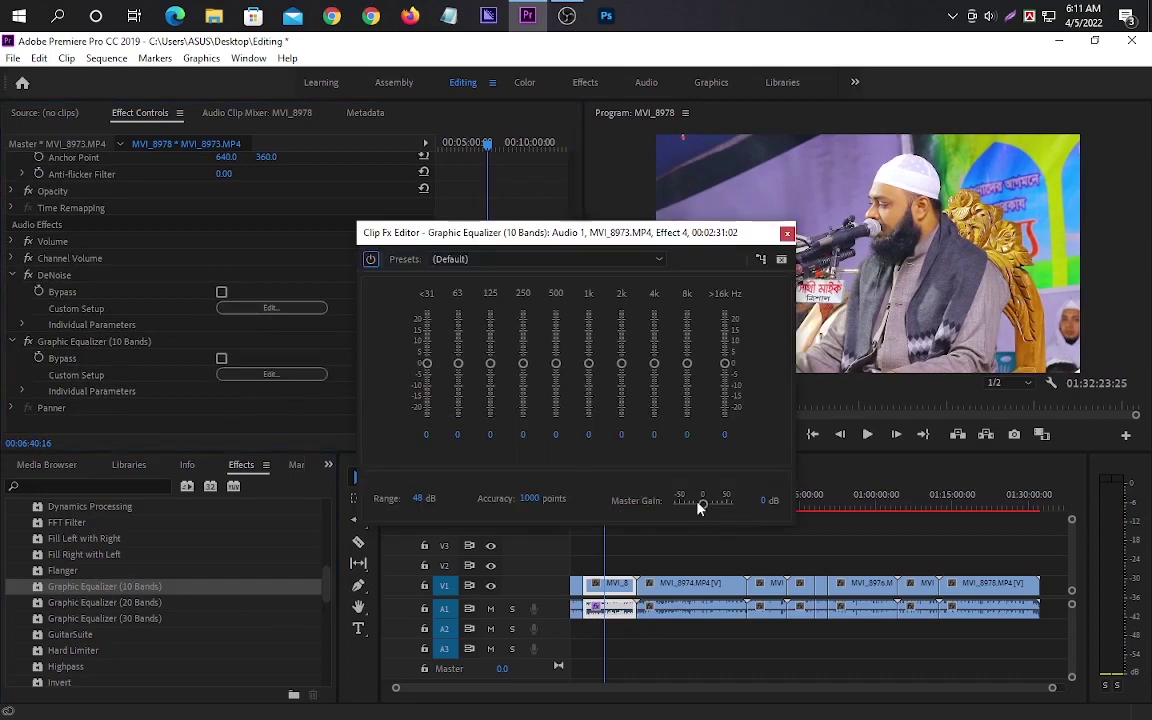
{"action": "key", "text": "space"}
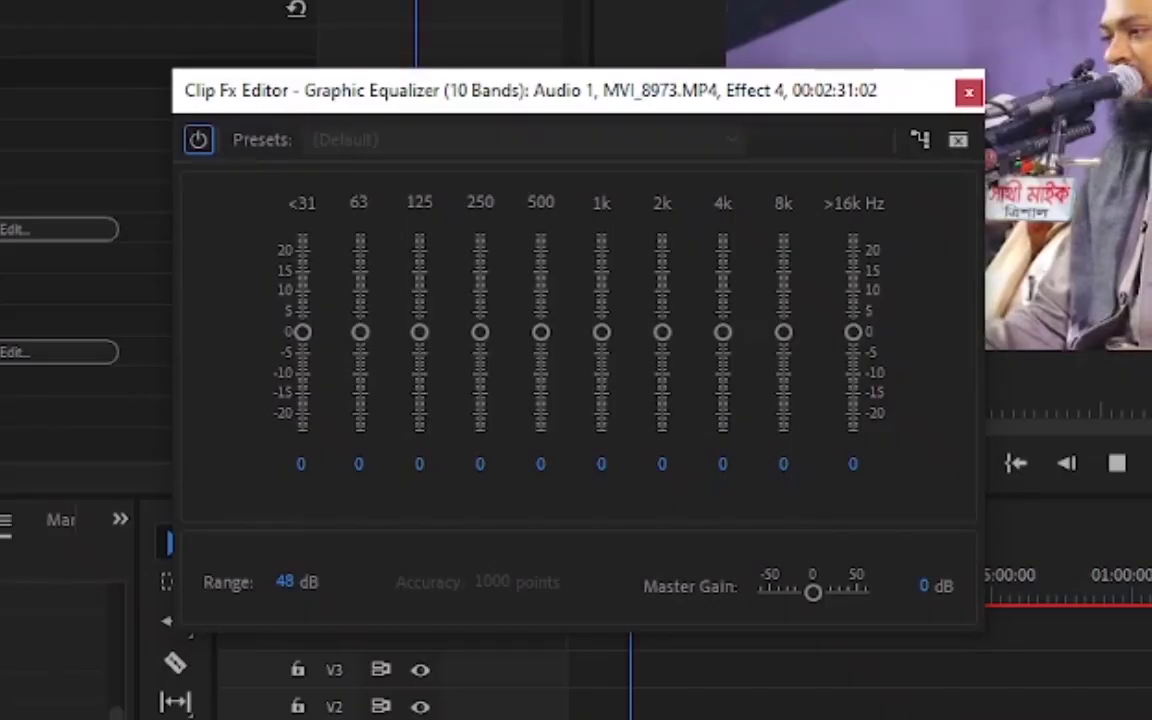
{"action": "left_click", "coordinate": [925, 587]}
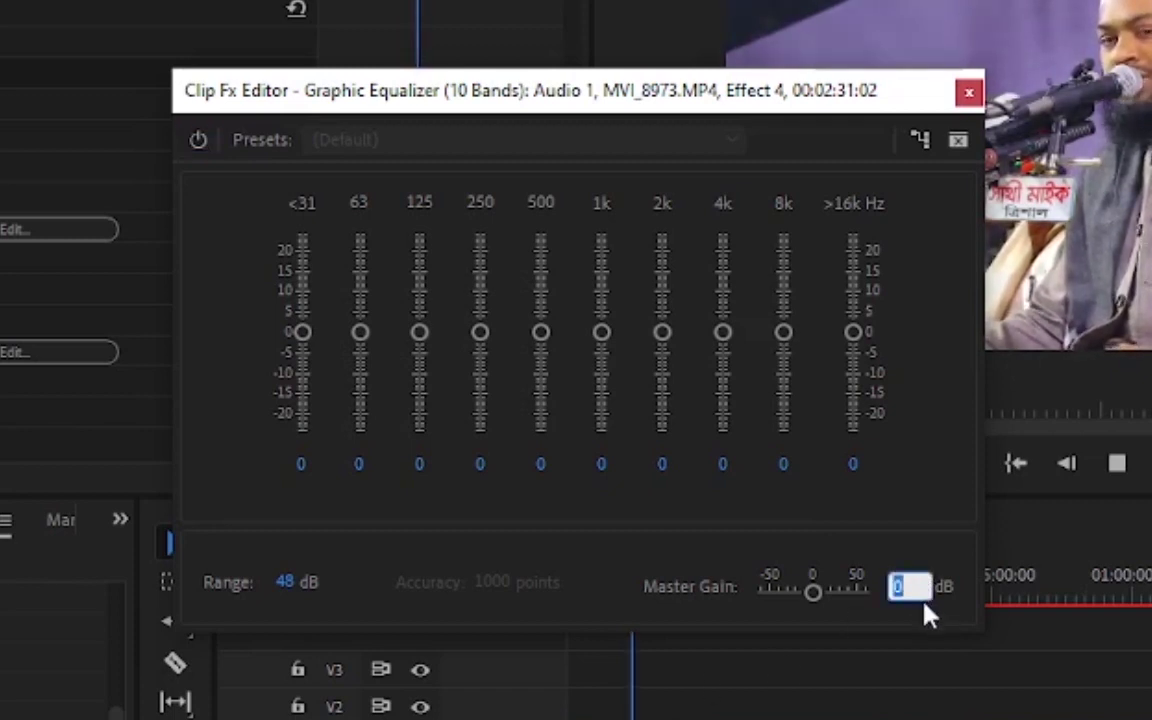
{"action": "type", "text": "5"}
{"action": "key", "text": "Return"}
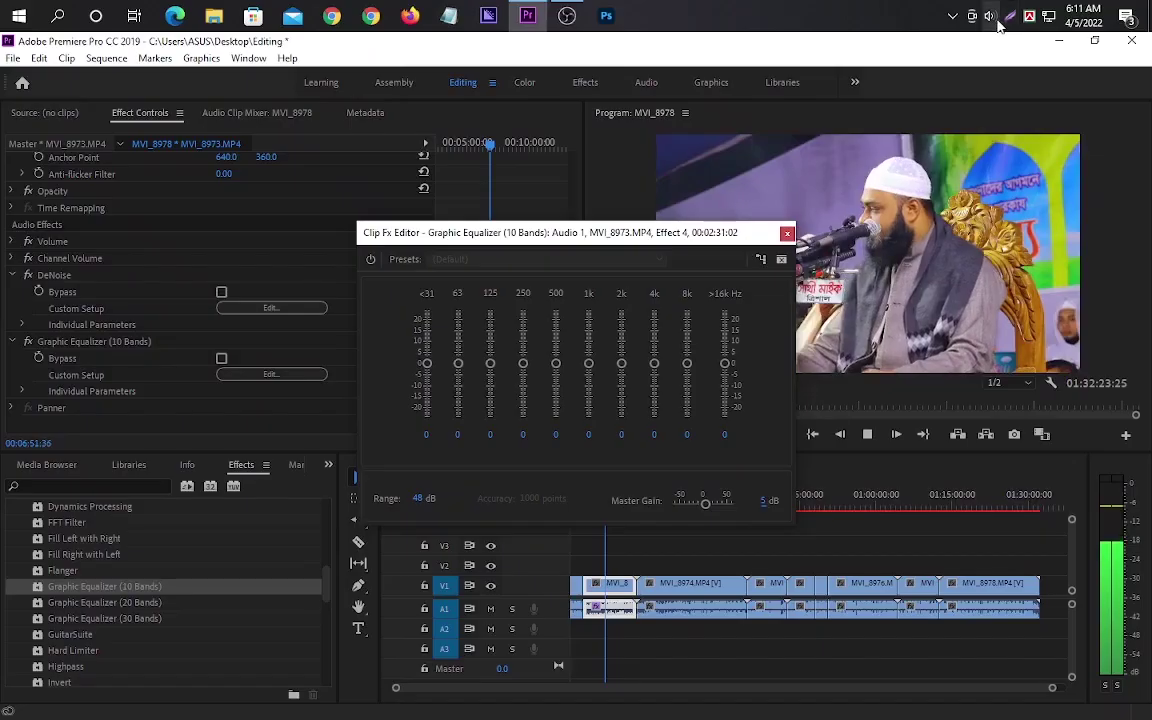
- Lower the system speaker volume to 4 during the preview, and finish by stopping playback and closing the Graphic Equalizer editor
{"action": "left_click", "coordinate": [995, 20]}
{"action": "scroll", "coordinate": [993, 20], "scroll_direction": "down", "scroll_amount": 6}
{"action": "left_click", "coordinate": [990, 18]}
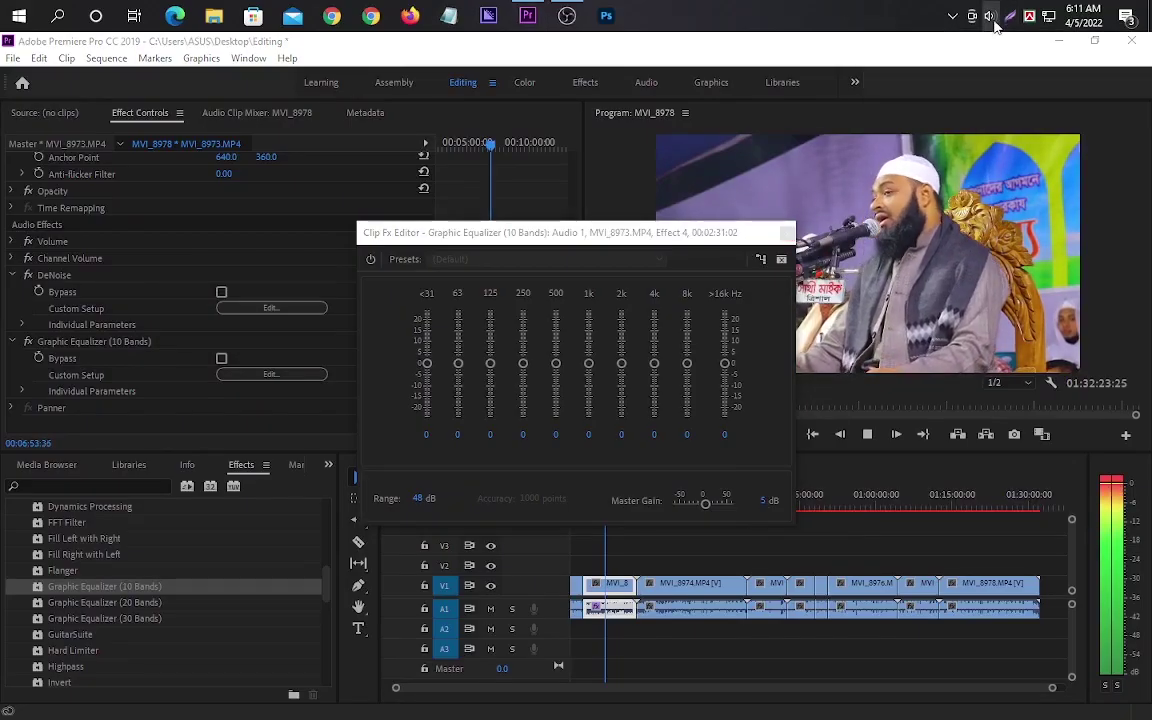
{"action": "left_click", "coordinate": [988, 16]}
{"action": "scroll", "coordinate": [988, 16], "scroll_direction": "down", "scroll_amount": 2}
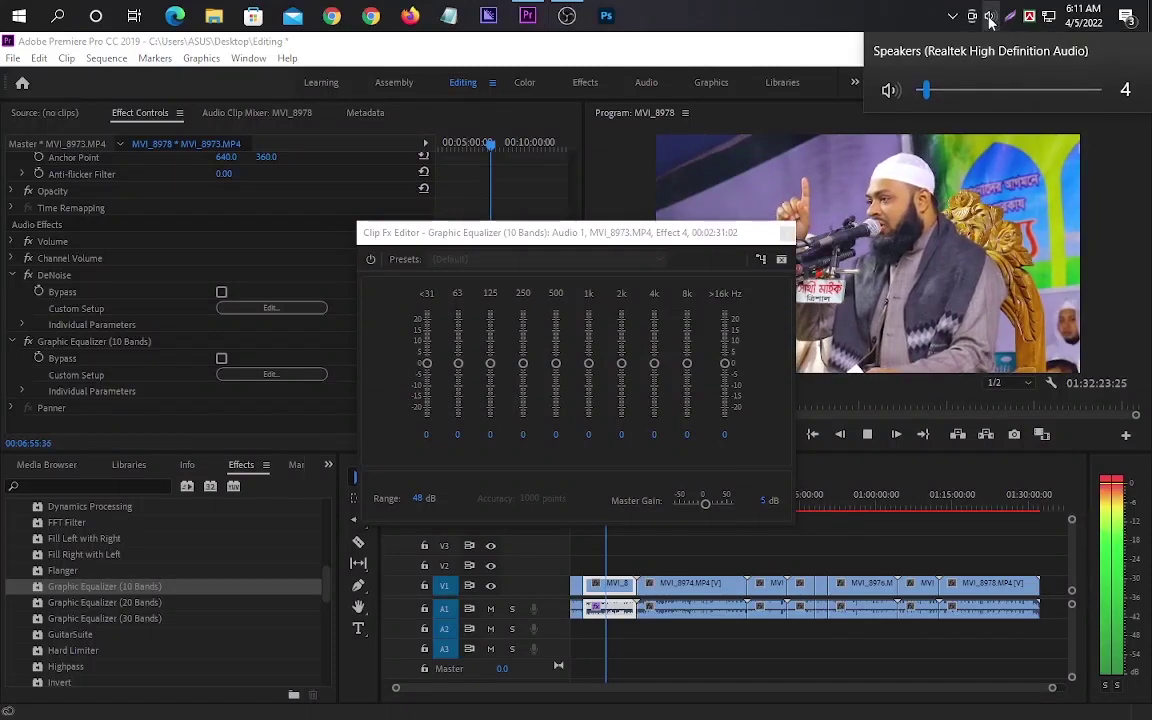
{"action": "left_click", "coordinate": [897, 557]}
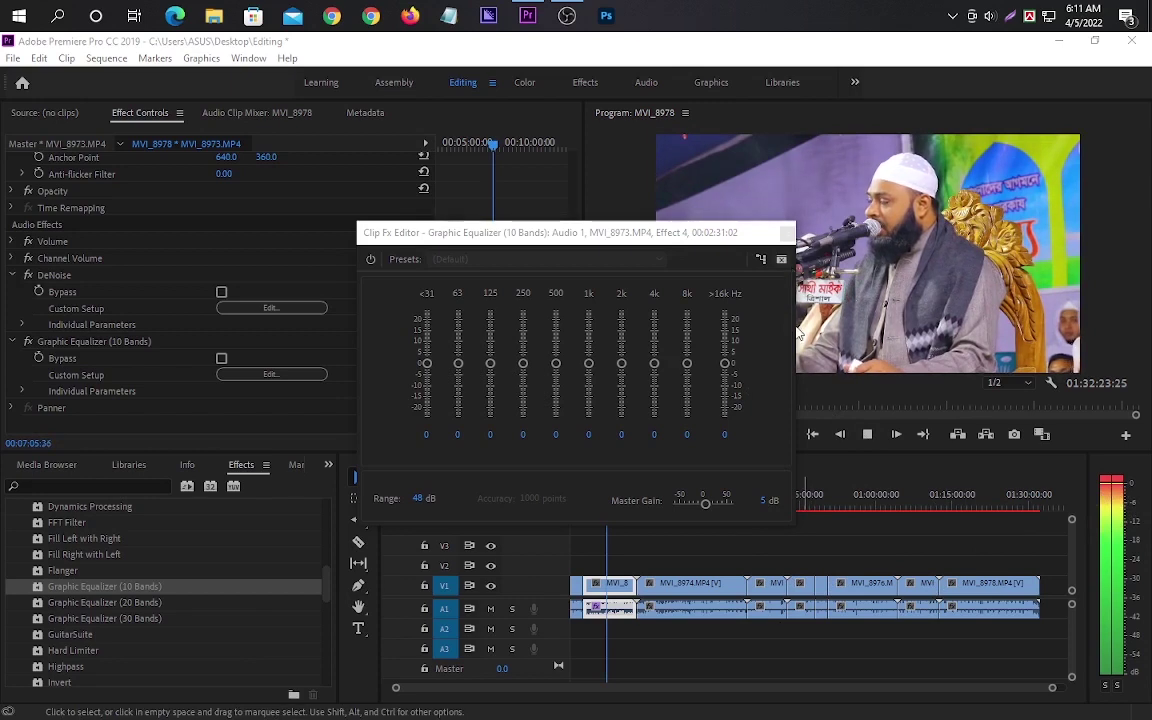
{"action": "left_click", "coordinate": [868, 436]}
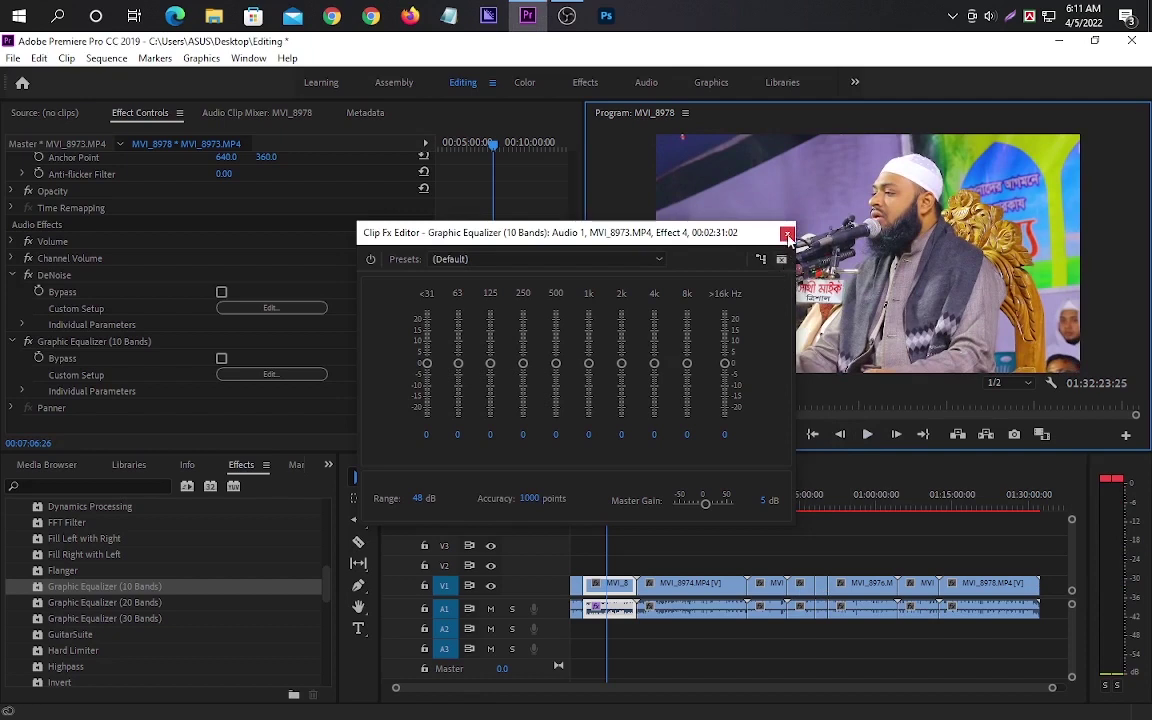
{"action": "left_click", "coordinate": [787, 235]}
- Apply the Multiband Compressor audio effect to the MVI_8973.MP4 clip and briefly preview the sequence
{"action": "scroll", "coordinate": [229, 630], "scroll_direction": "down", "scroll_amount": 3}
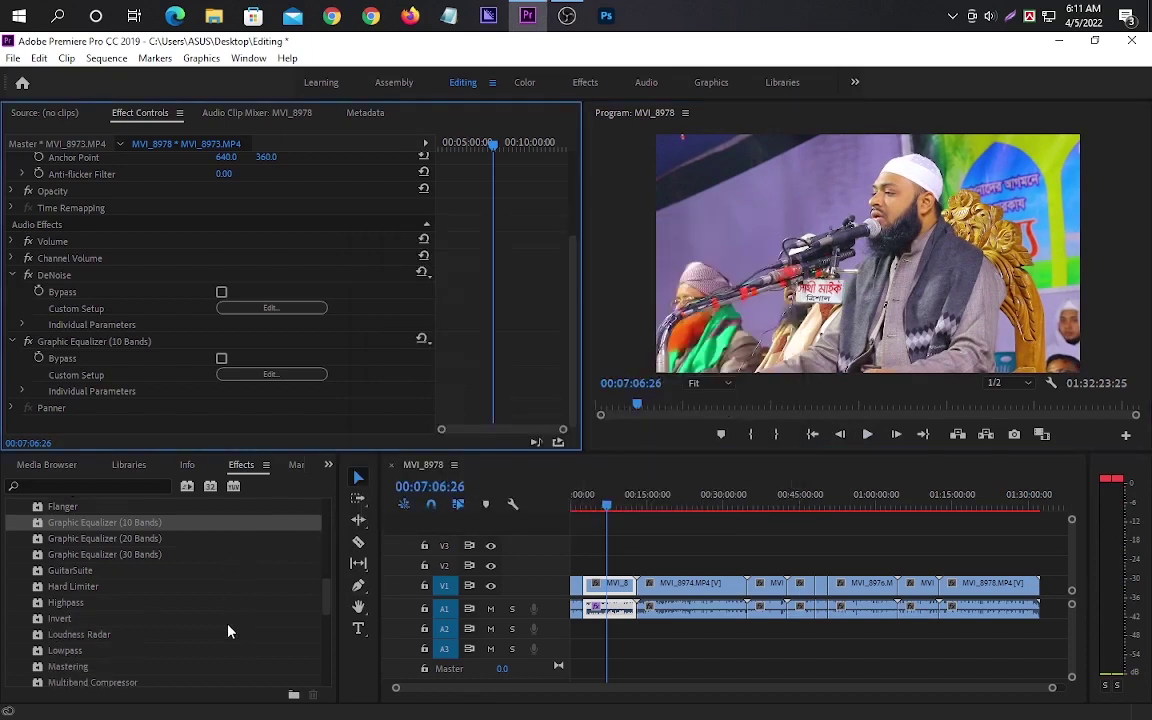
{"action": "scroll", "coordinate": [231, 630], "scroll_direction": "down", "scroll_amount": 1}
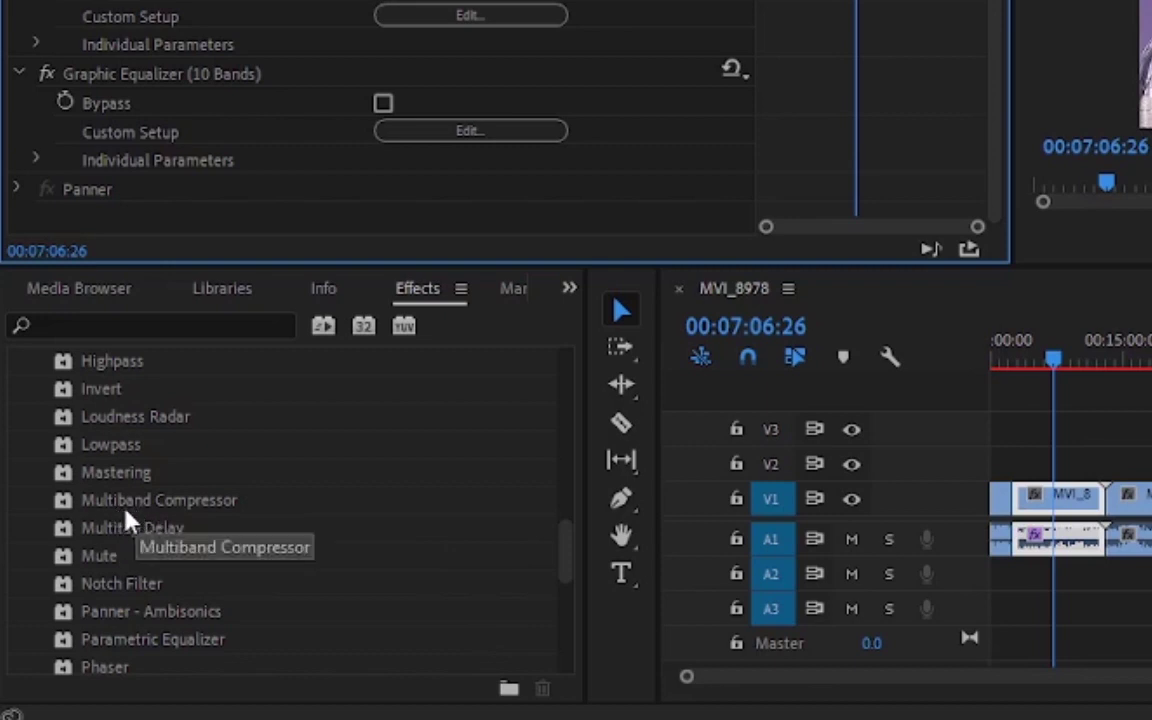
{"action": "left_click_drag", "start_coordinate": [141, 515], "coordinate": [1080, 578]}
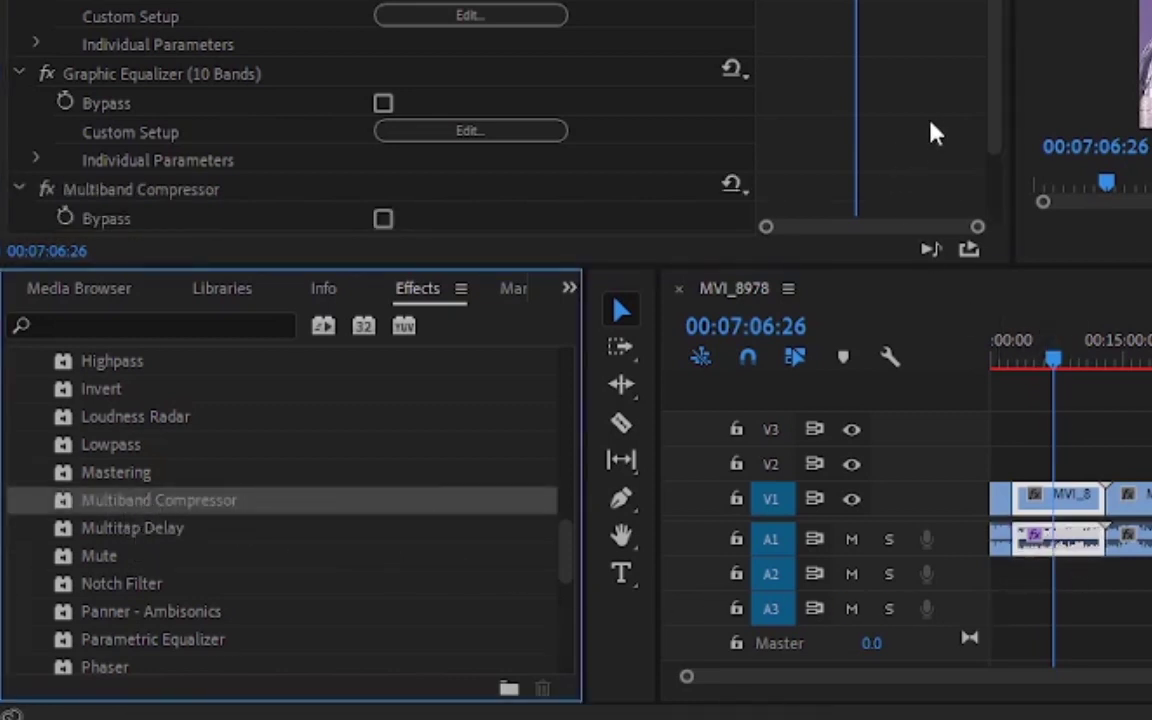
{"action": "scroll", "coordinate": [933, 129], "scroll_direction": "down", "scroll_amount": 2}
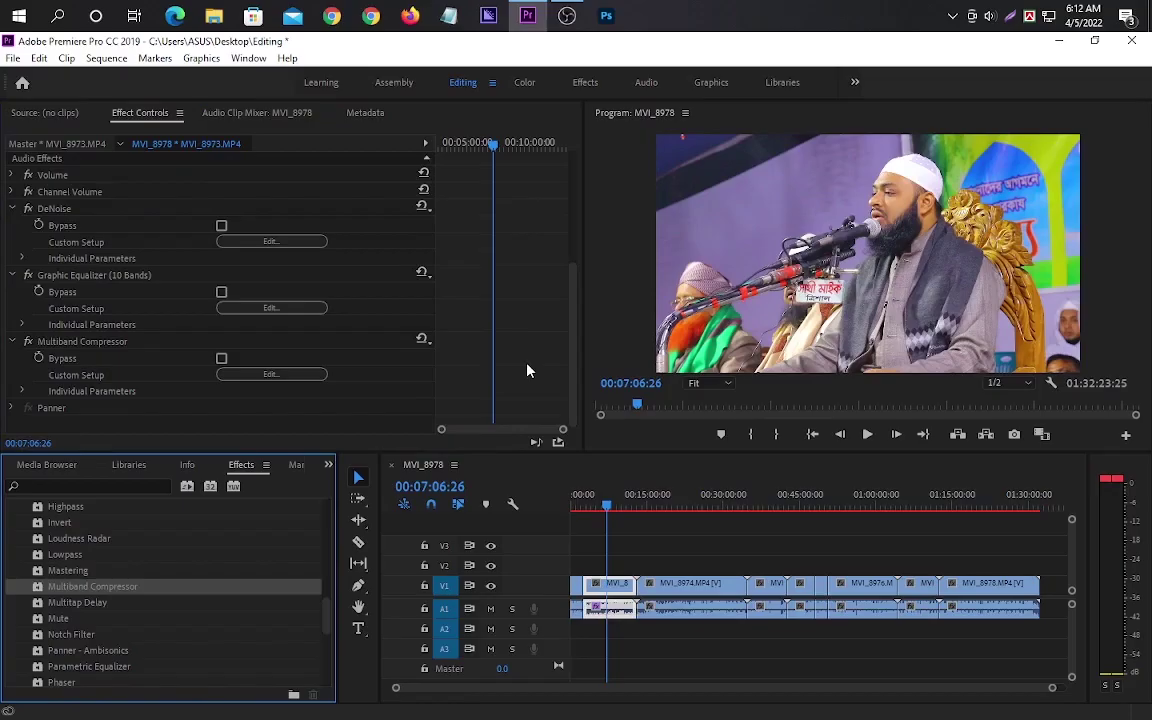
{"action": "key", "text": "space"}
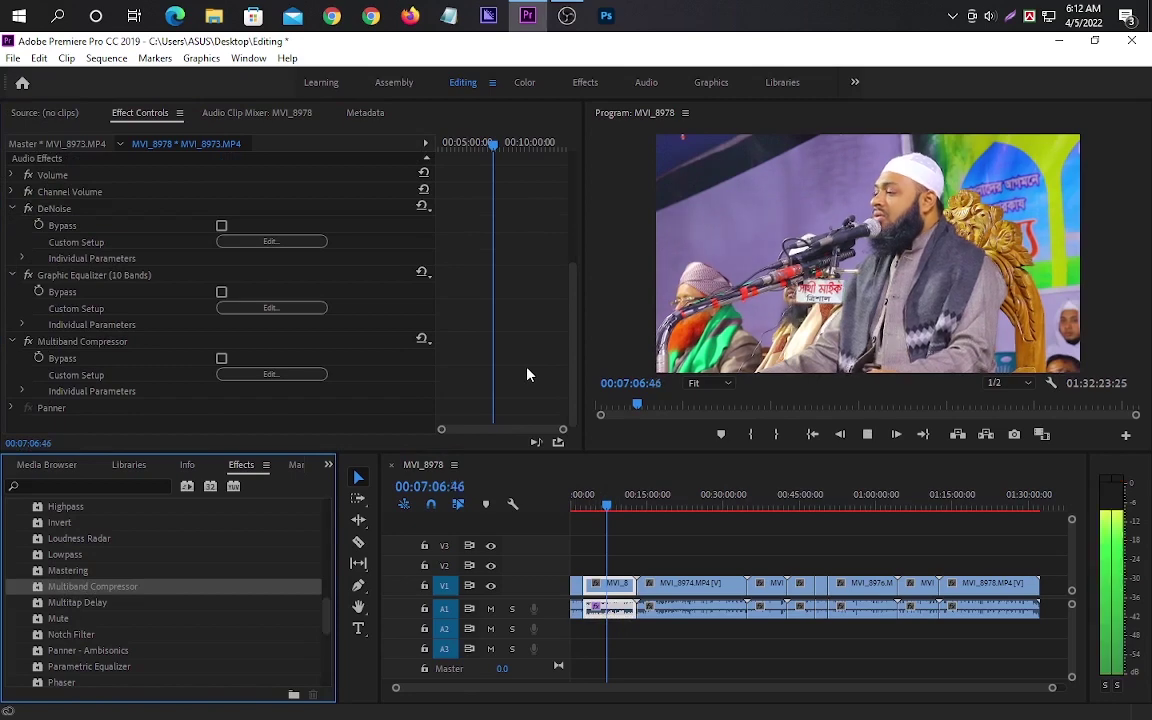
{"action": "key", "text": "space"}
- Open the Multiband Compressor's custom setup and look through its presets while the sequence plays
{"action": "left_click", "coordinate": [268, 377]}
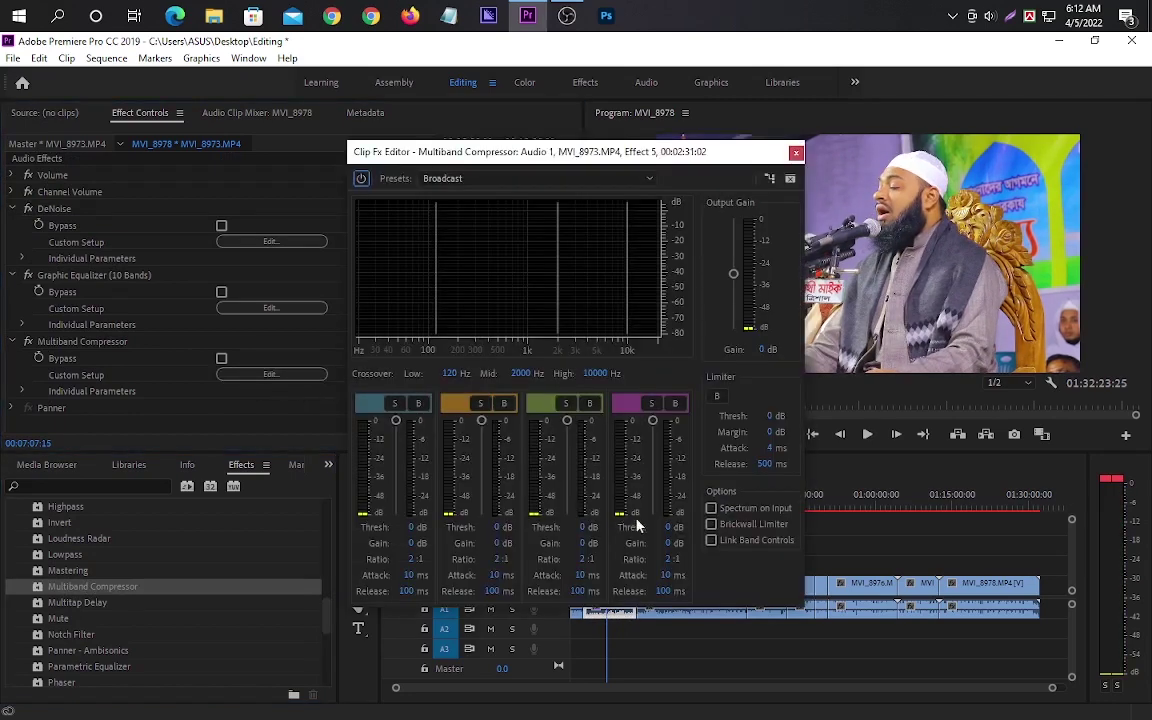
{"action": "key", "text": "space"}
{"action": "left_click", "coordinate": [502, 182]}
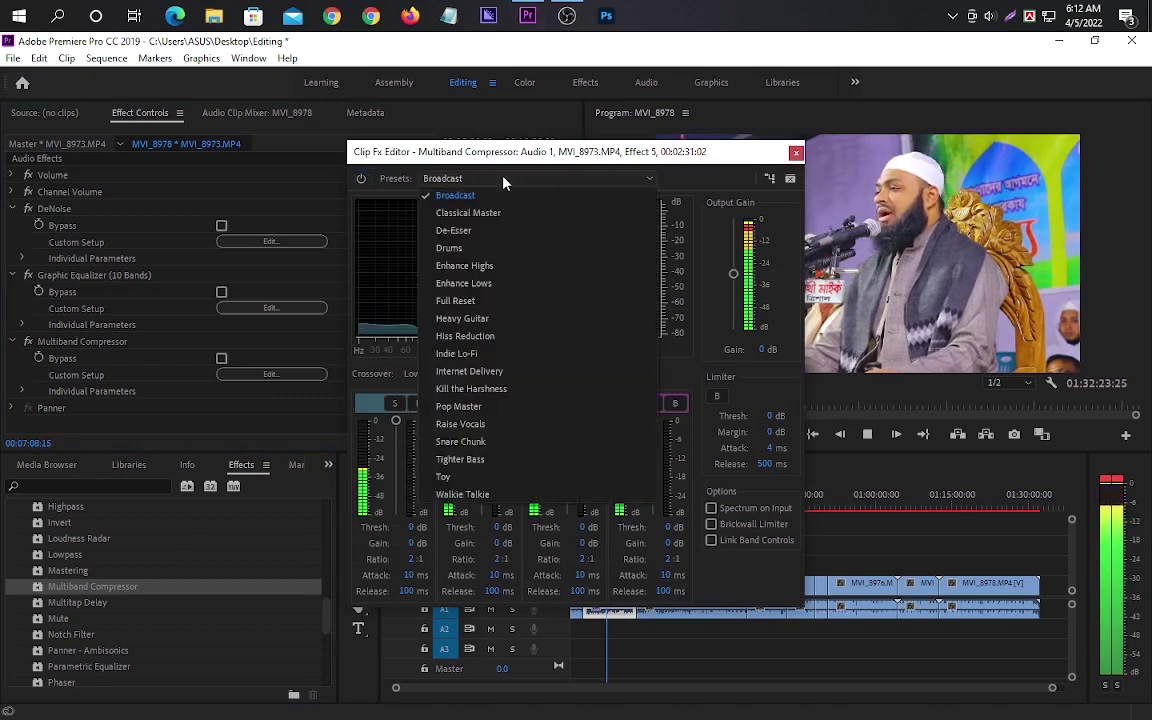
{"action": "left_click", "coordinate": [620, 180]}
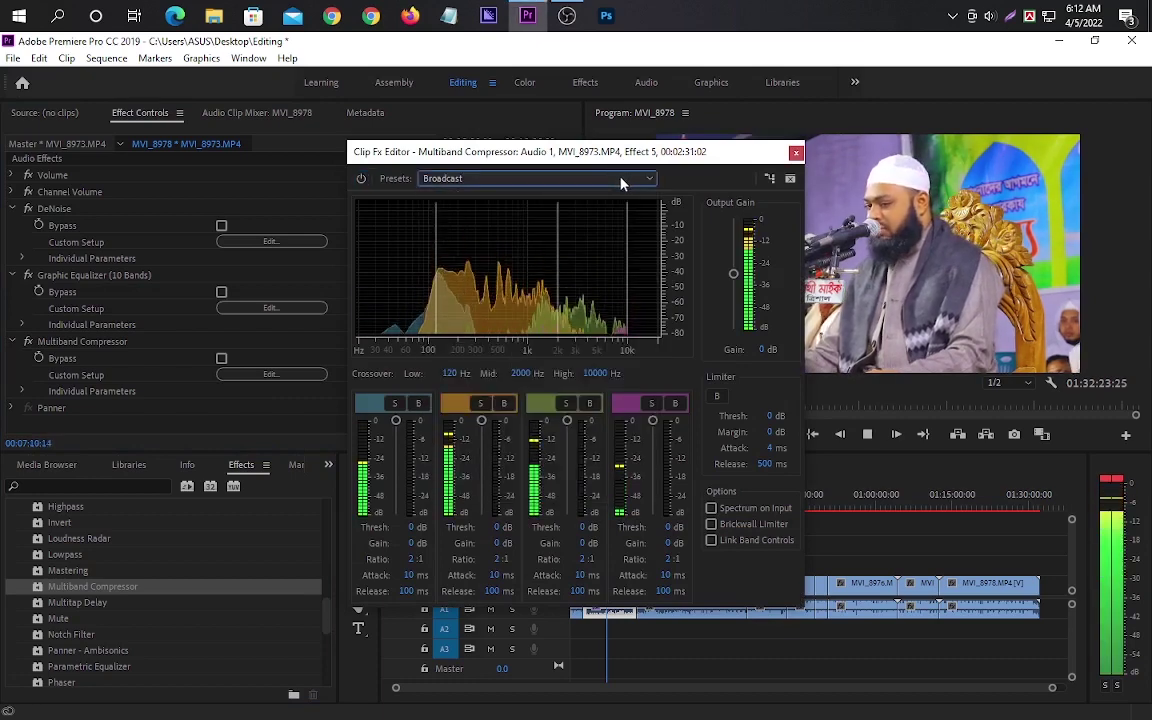
- Compare the Broadcast and Classical Master presets of the Multiband Compressor during playback, and settle on Broadcast
{"action": "left_click", "coordinate": [514, 180]}
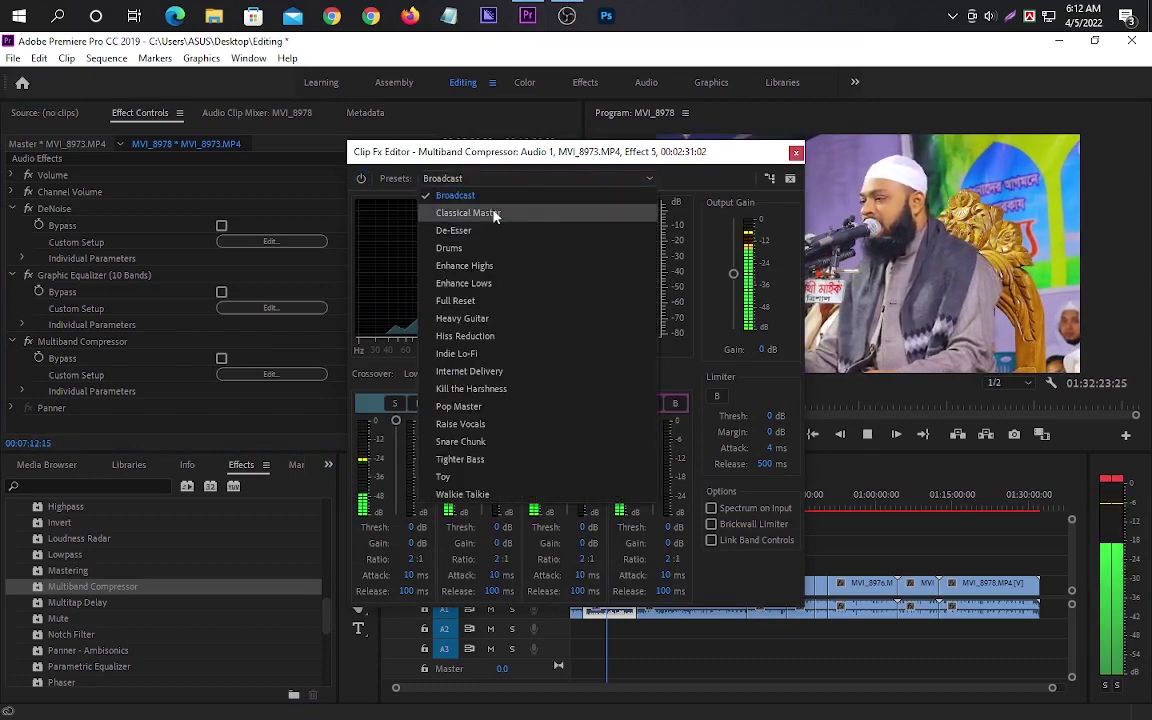
{"action": "left_click", "coordinate": [494, 211]}
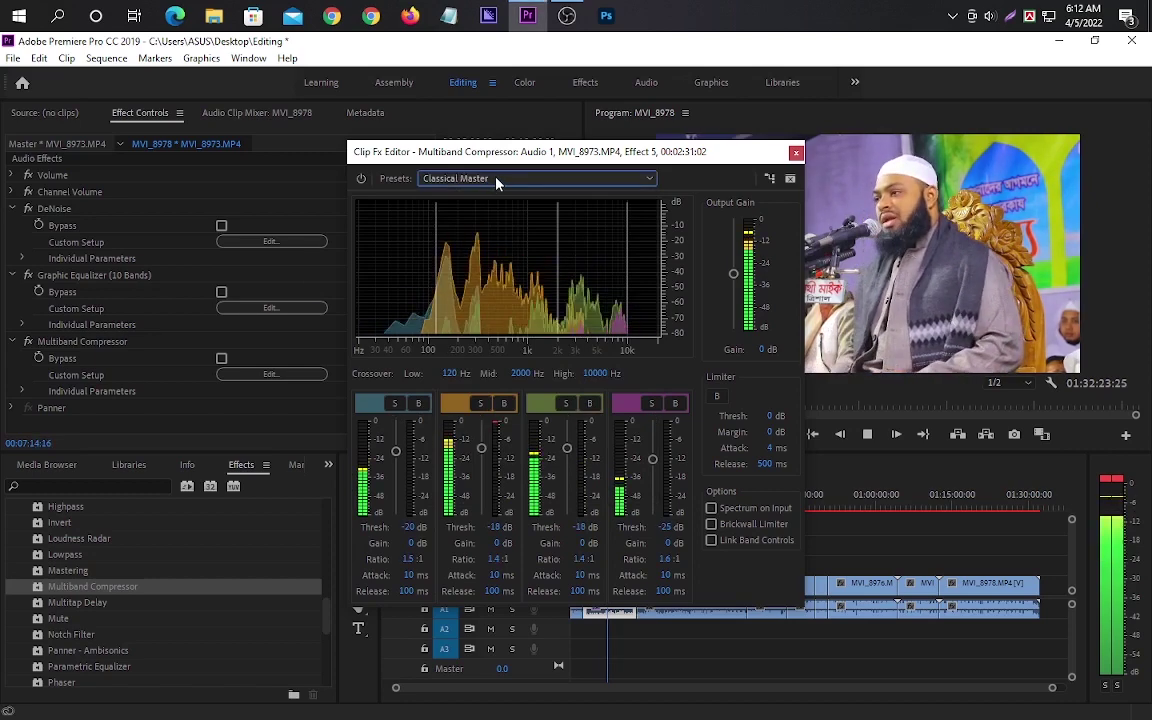
{"action": "left_click", "coordinate": [495, 180]}
{"action": "left_click", "coordinate": [479, 196]}
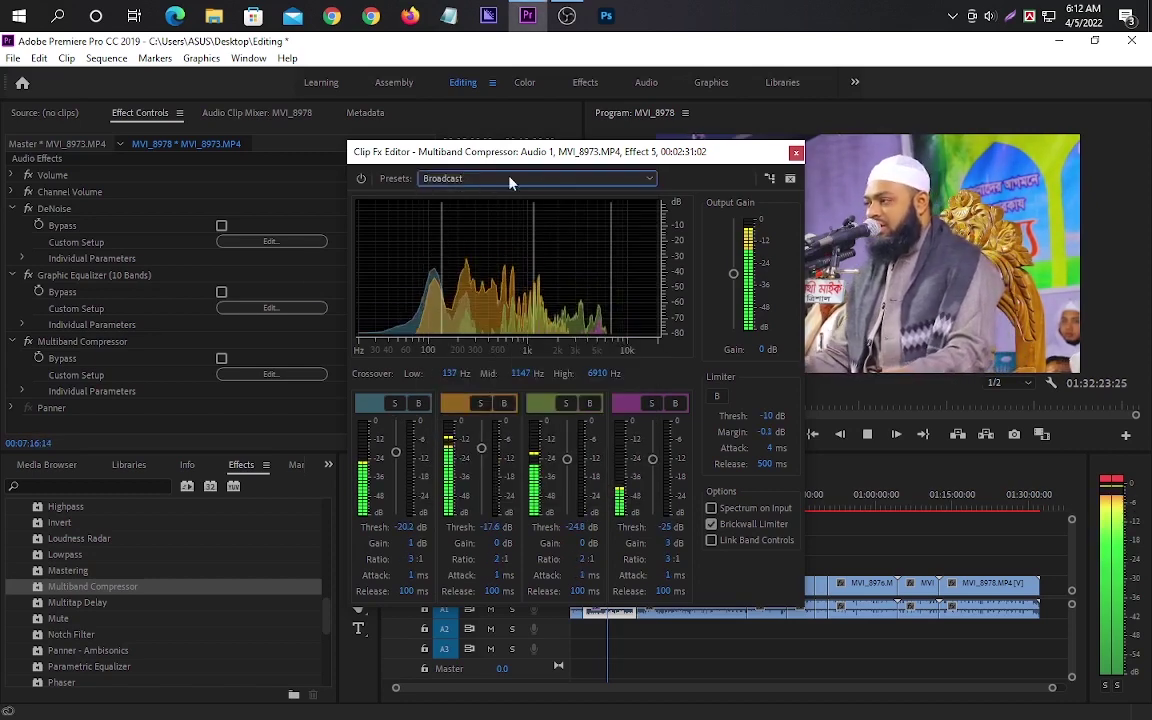
{"action": "left_click", "coordinate": [554, 180]}
{"action": "left_click", "coordinate": [510, 213]}
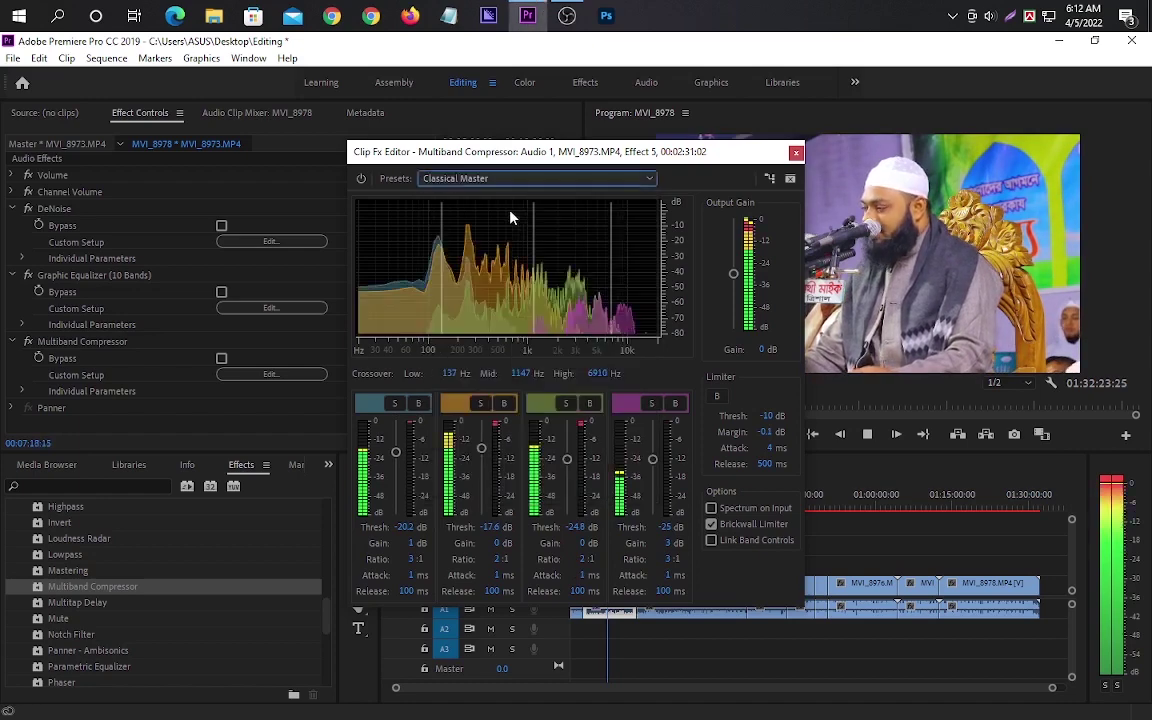
{"action": "left_click", "coordinate": [462, 179]}
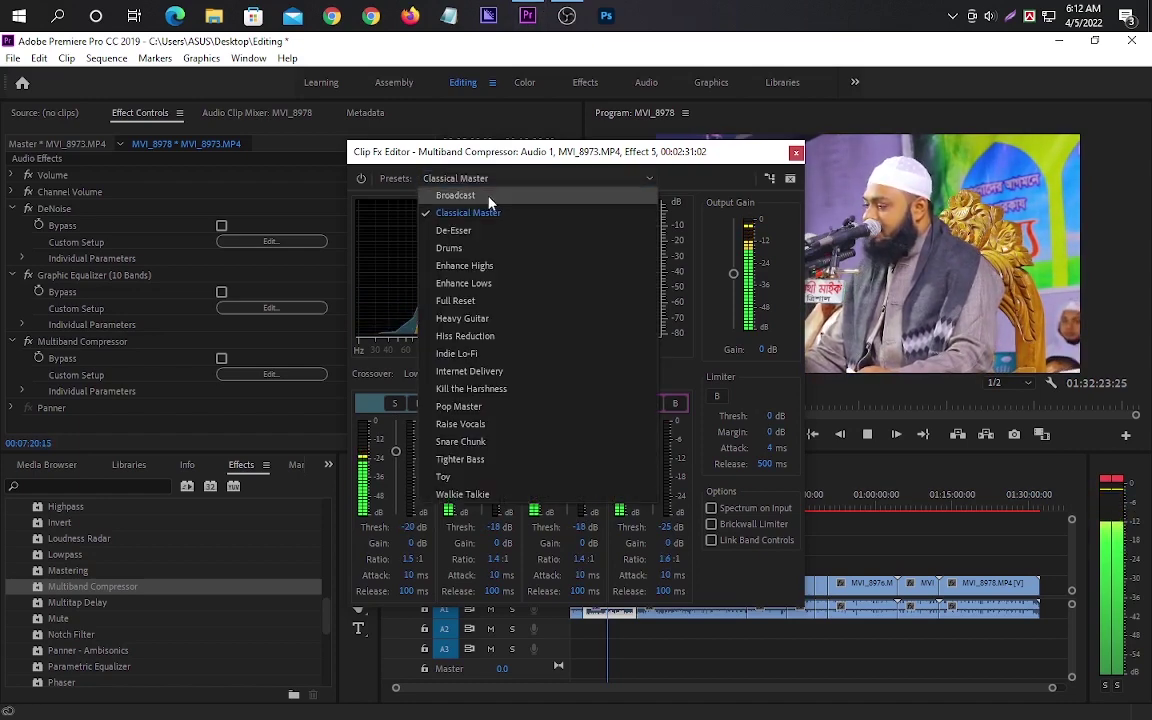
{"action": "left_click", "coordinate": [488, 196]}
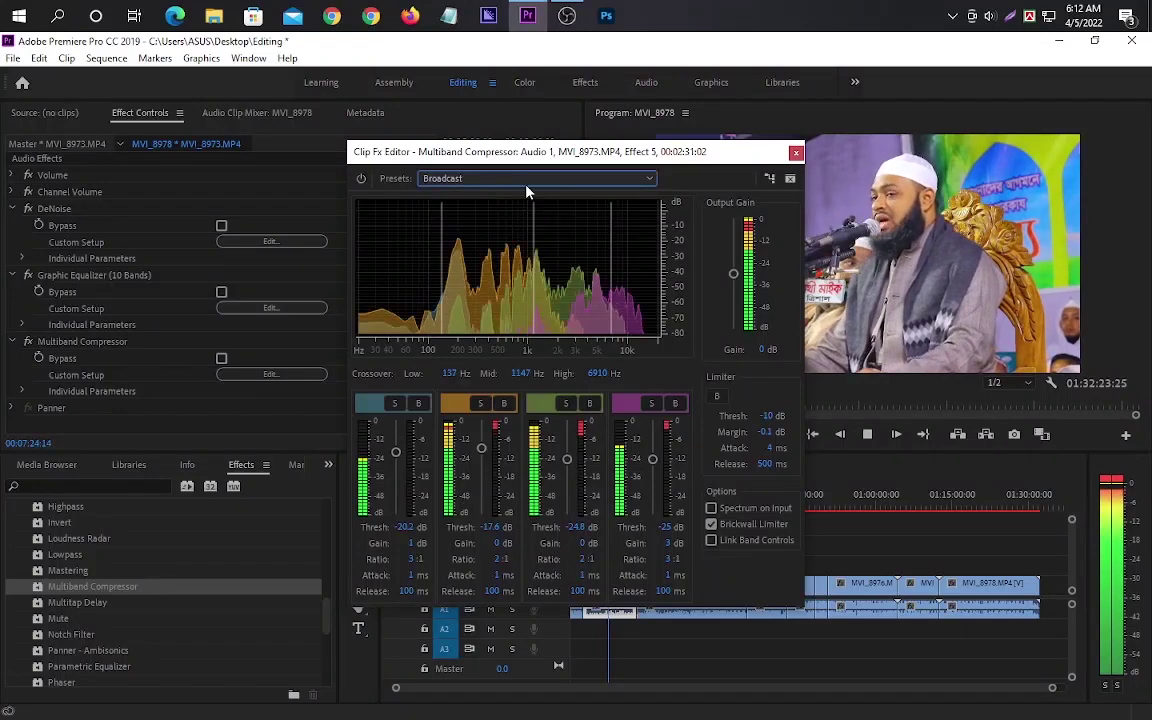
- Set the Multiband Compressor's output gain to -6 dB, preview the result, and finish by closing the editor and stopping playback
{"action": "left_click", "coordinate": [762, 350]}
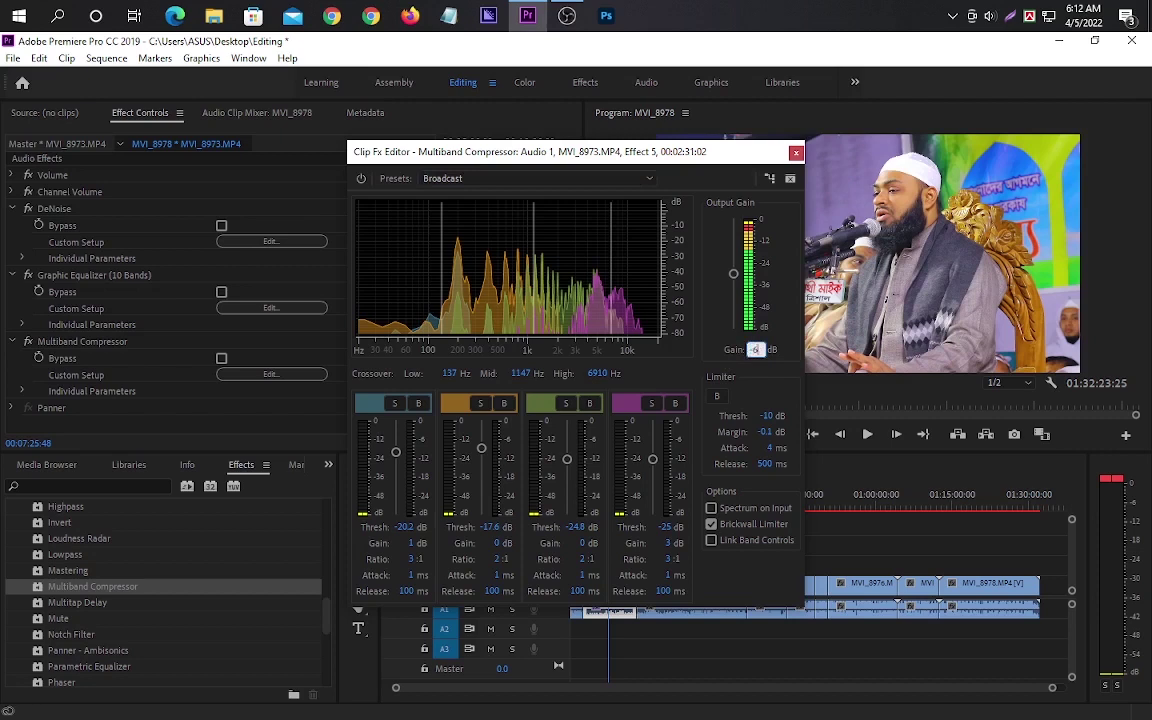
{"action": "key", "text": "Return"}
{"action": "key", "text": "space"}
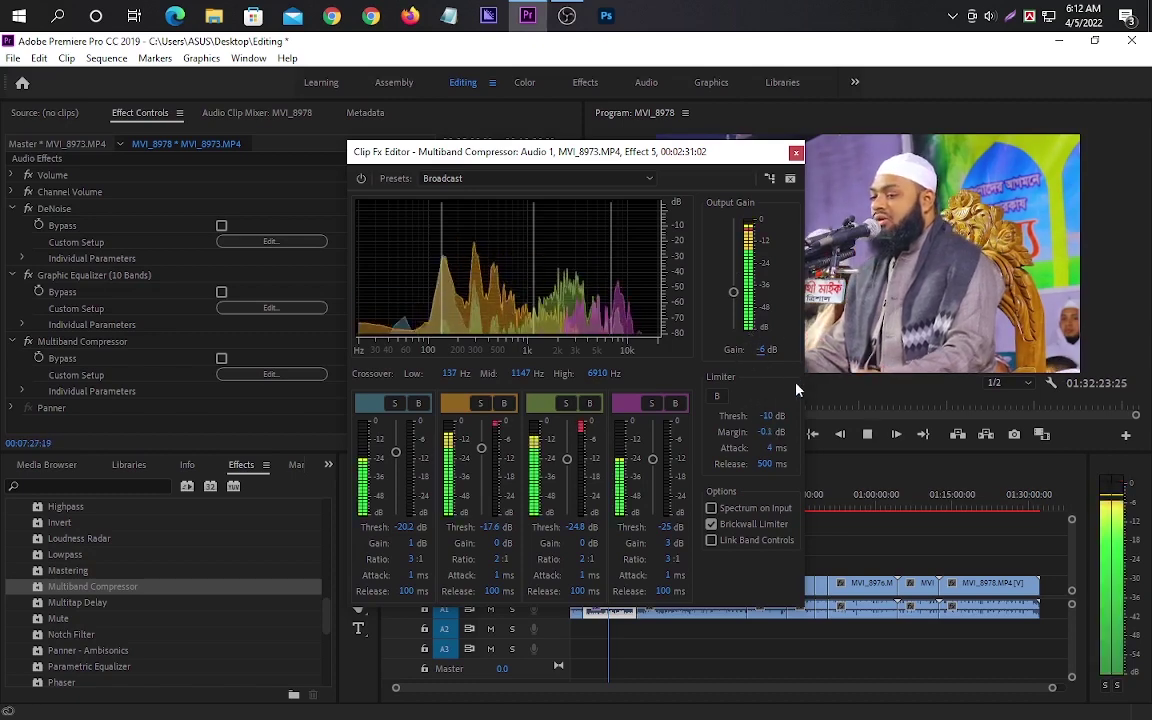
{"action": "left_click", "coordinate": [796, 153]}
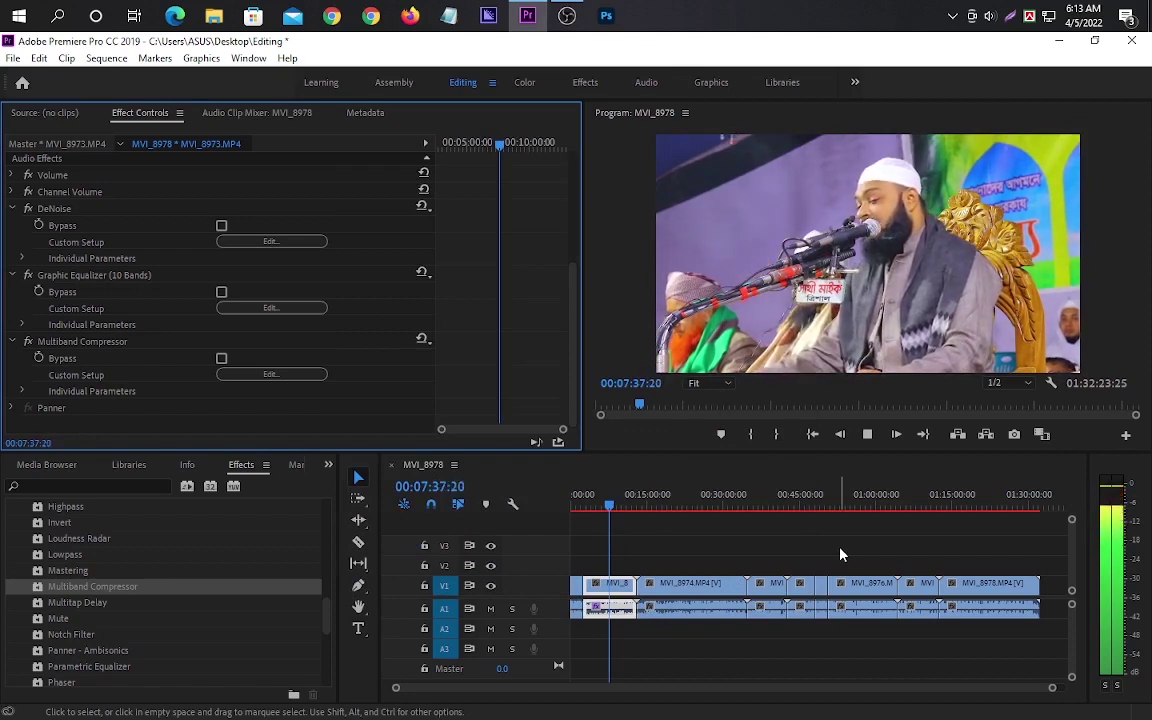
{"action": "left_click", "coordinate": [866, 434]}
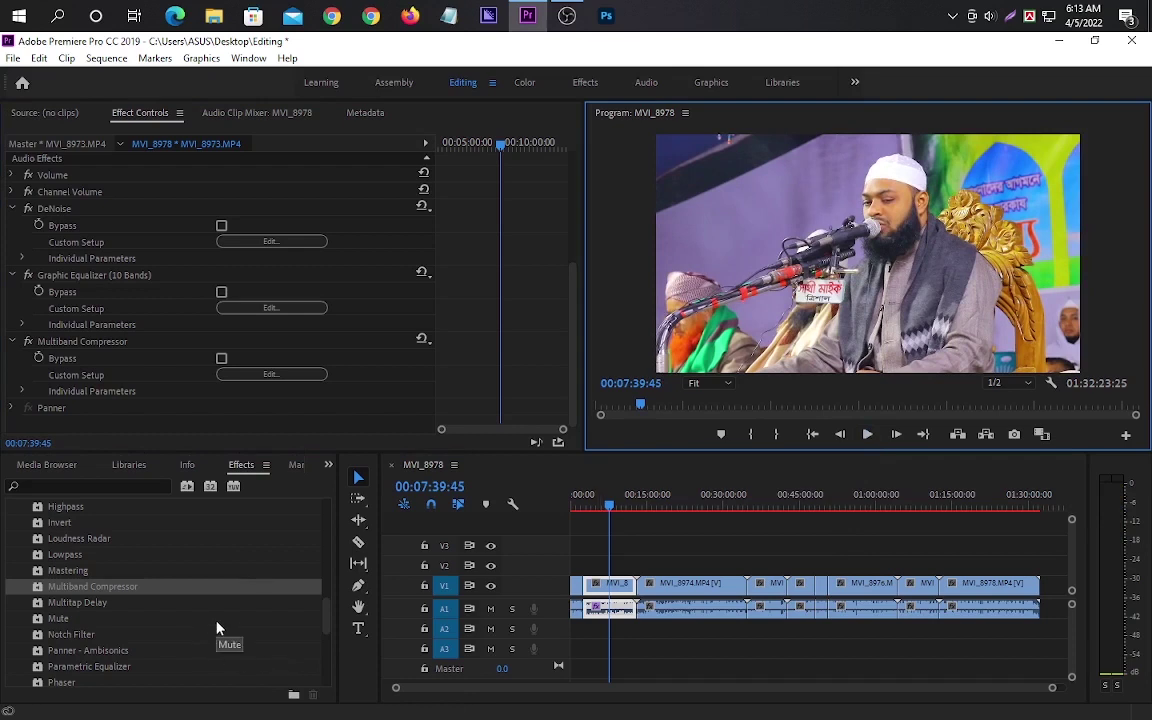
- Apply the Studio Reverb audio effect to the MVI_8973.MP4 clip
{"action": "scroll", "coordinate": [215, 628], "scroll_direction": "down", "scroll_amount": 5}
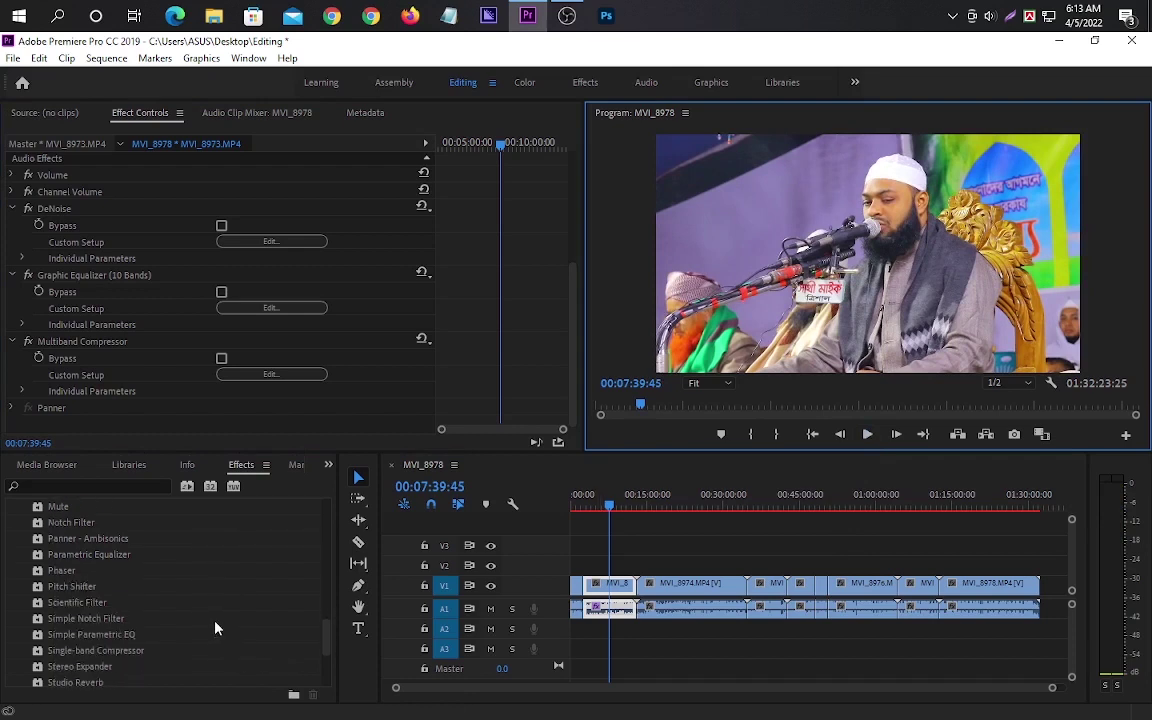
{"action": "scroll", "coordinate": [215, 628], "scroll_direction": "down", "scroll_amount": 1}
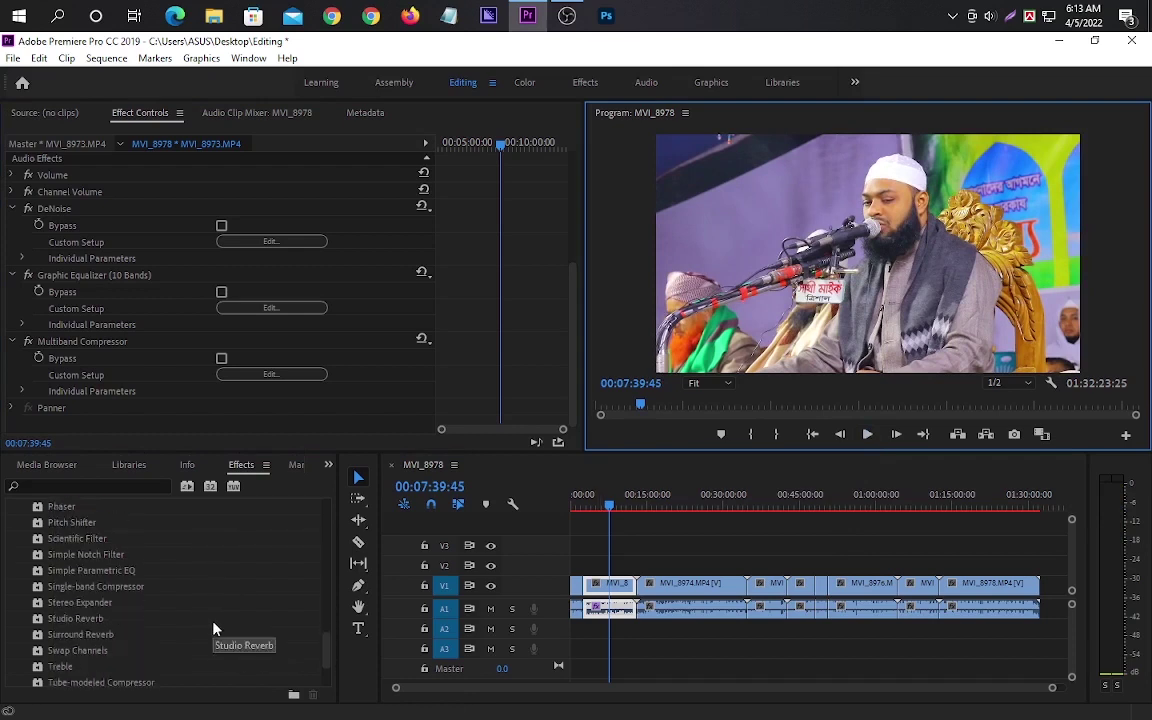
{"action": "scroll", "coordinate": [218, 629], "scroll_direction": "down", "scroll_amount": 1}
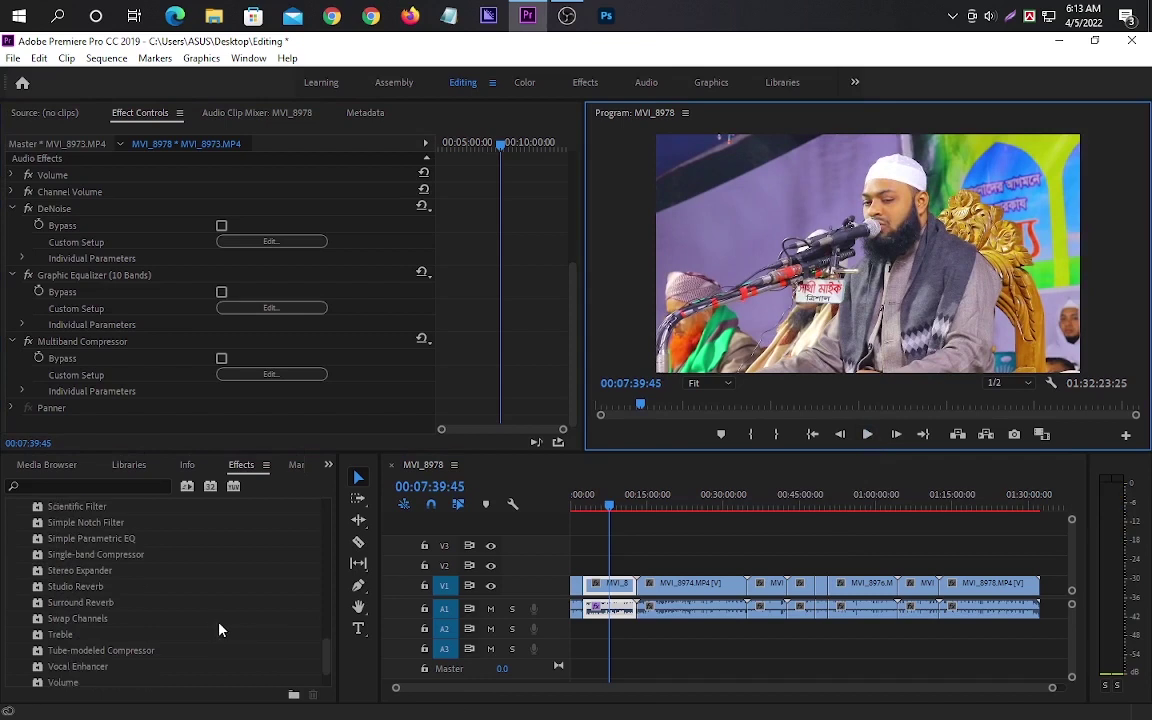
{"action": "left_click", "coordinate": [65, 589]}
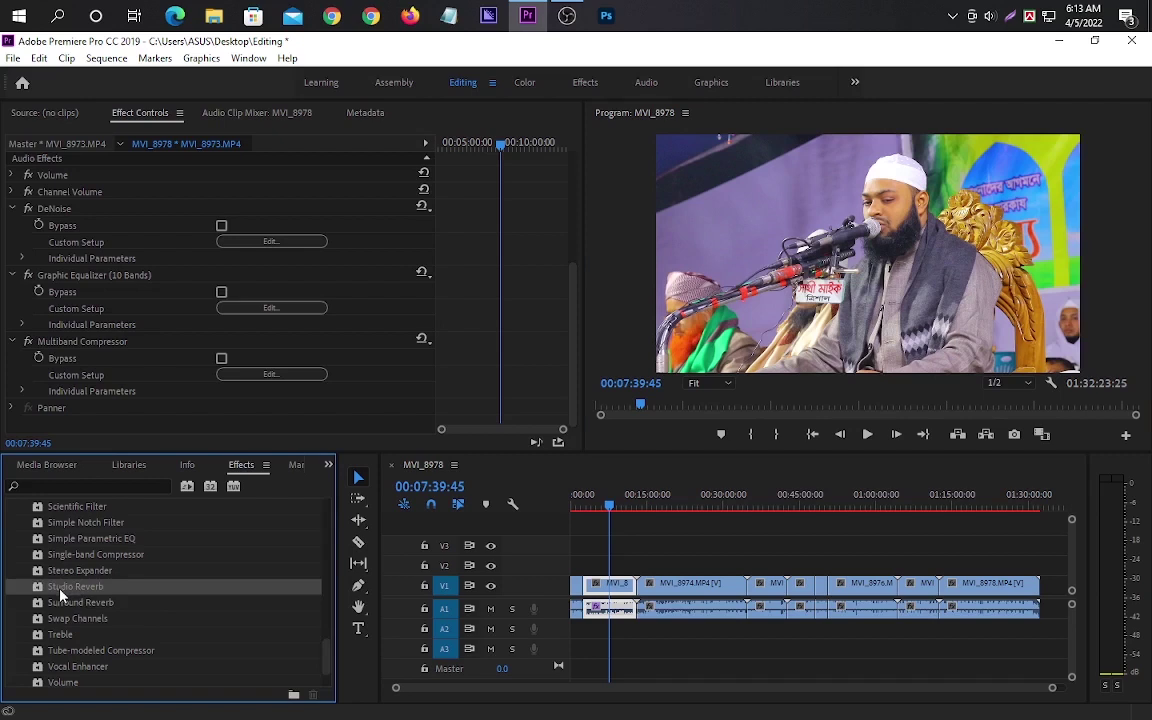
{"action": "left_click_drag", "start_coordinate": [240, 618], "coordinate": [609, 609]}
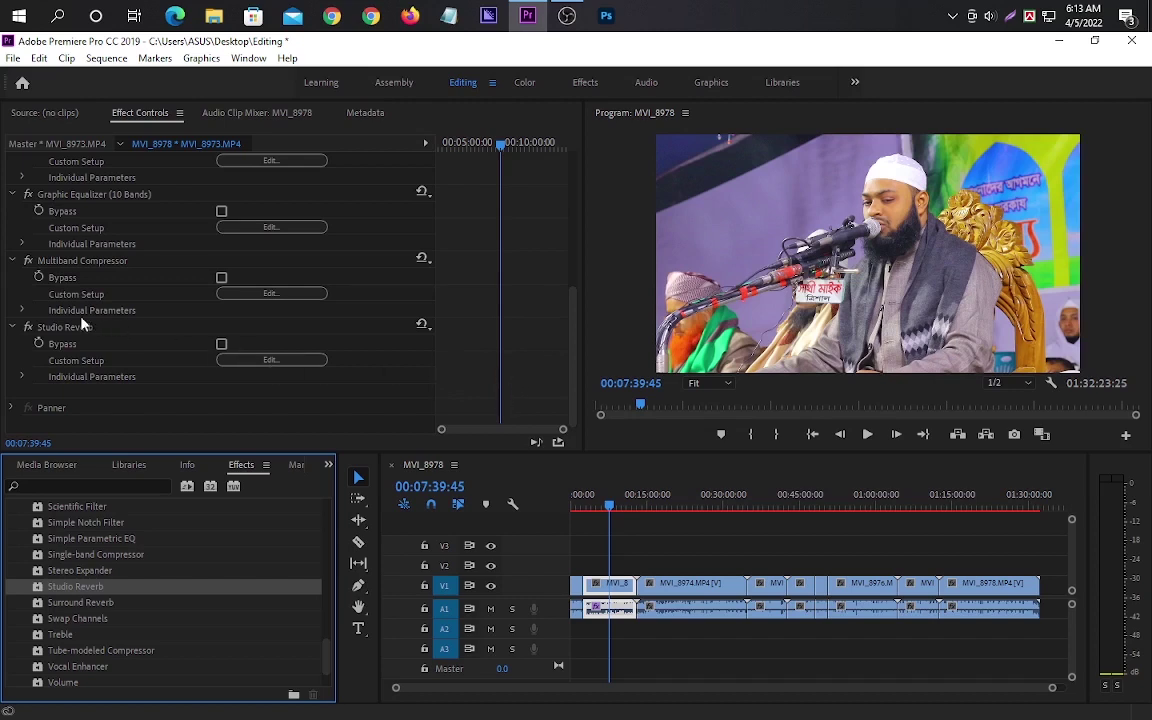
- Try the Great Hall preset on Studio Reverb, and return the effect to its (Default) preset
{"action": "left_click", "coordinate": [421, 327]}
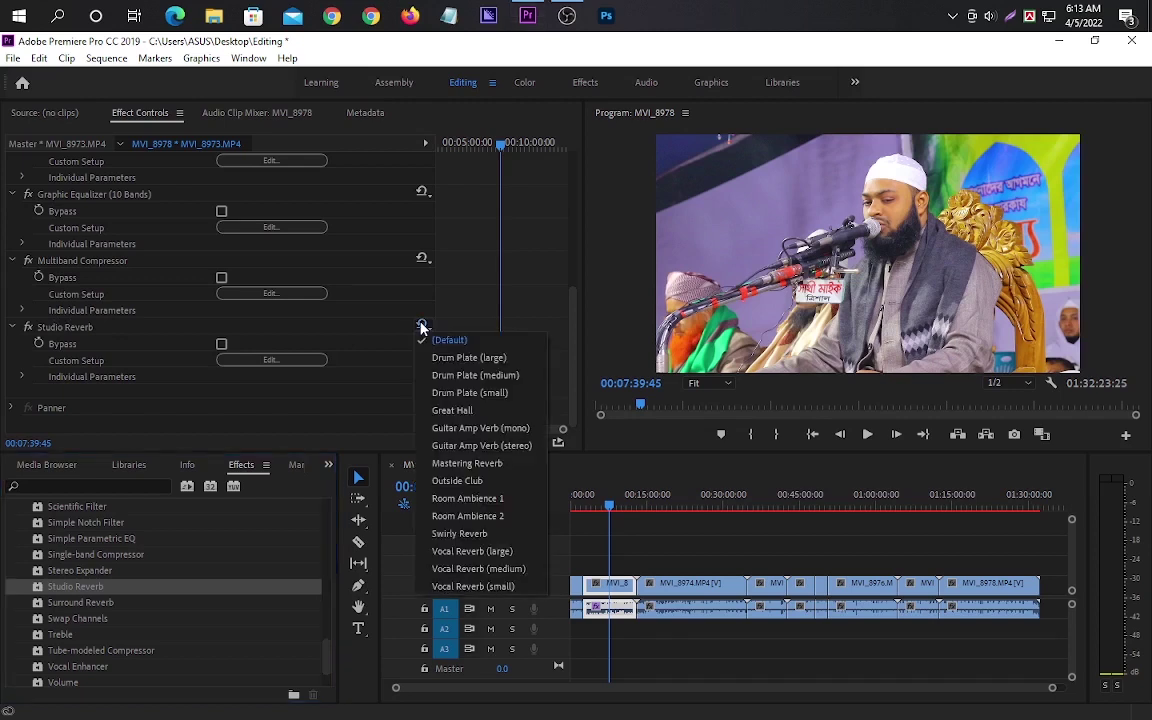
{"action": "left_click", "coordinate": [471, 411]}
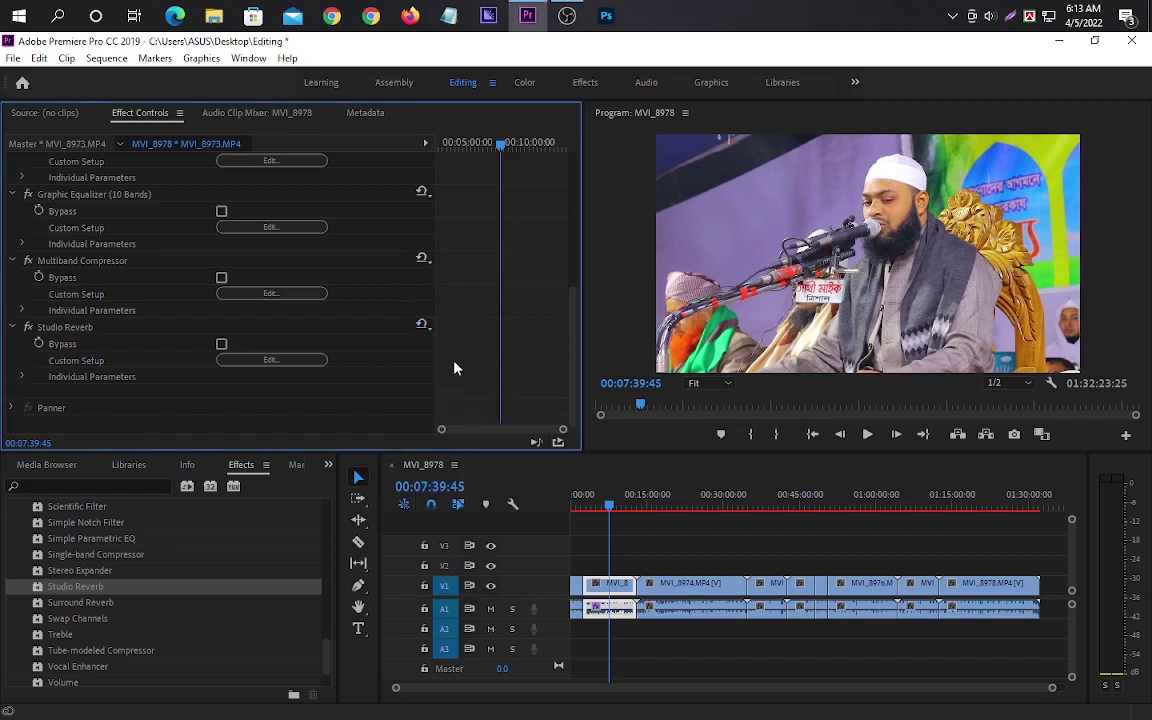
{"action": "left_click", "coordinate": [423, 328]}
{"action": "left_click", "coordinate": [464, 403]}
{"action": "left_click", "coordinate": [423, 326]}
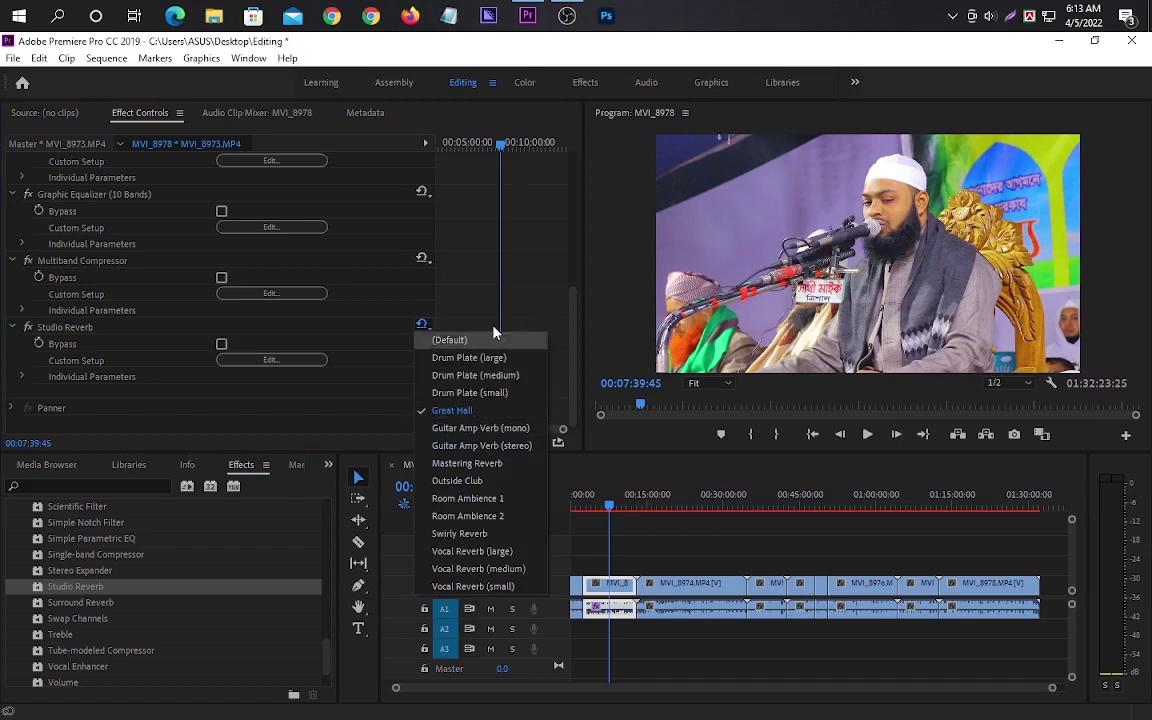
{"action": "left_click", "coordinate": [447, 337]}
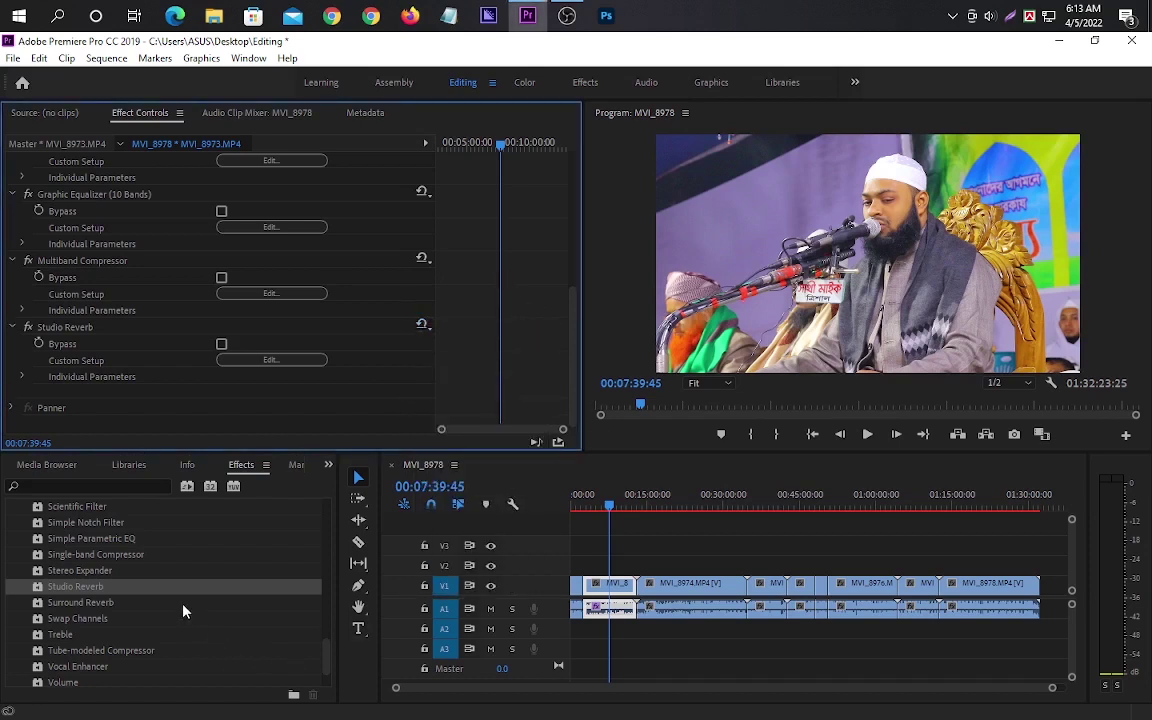
- Apply the Delay audio effect to the MVI_8973.MP4 clip
{"action": "scroll", "coordinate": [183, 611], "scroll_direction": "up", "scroll_amount": 5}
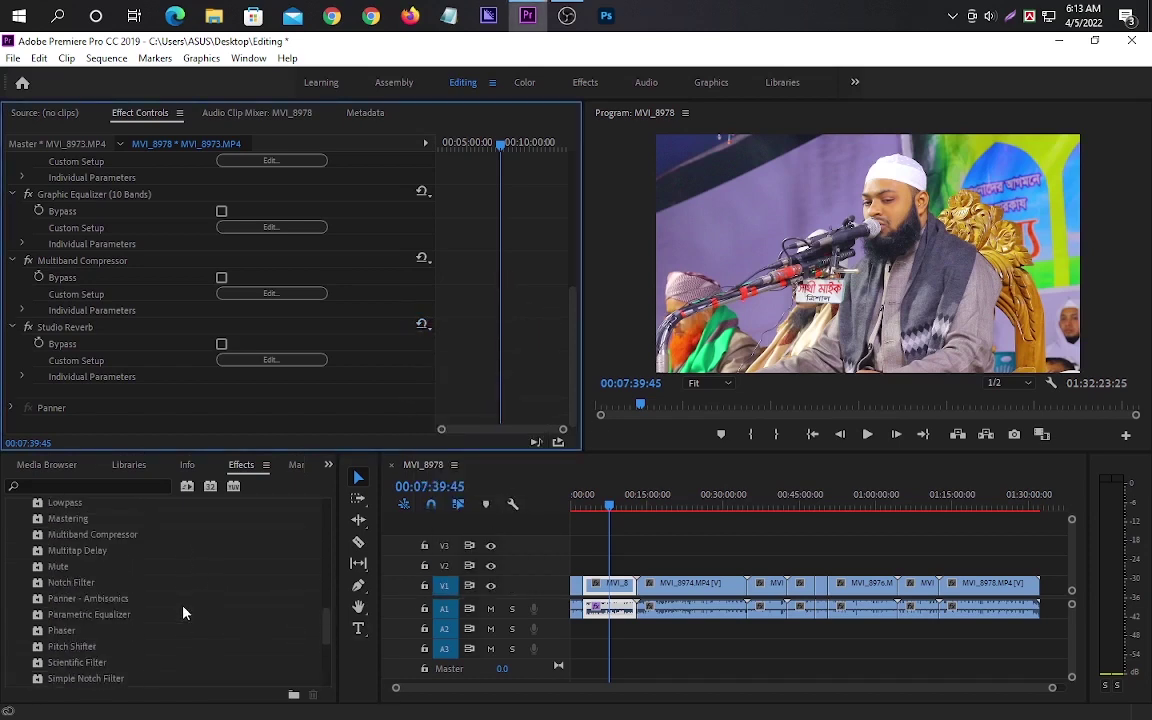
{"action": "scroll", "coordinate": [183, 612], "scroll_direction": "up", "scroll_amount": 8}
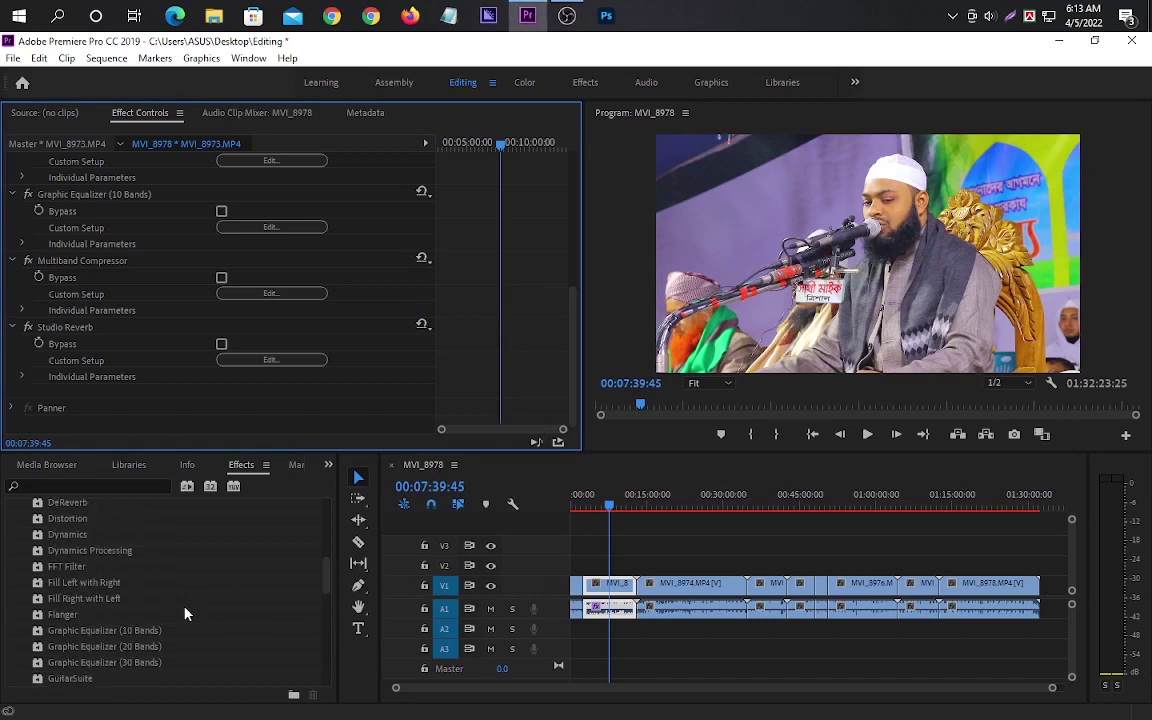
{"action": "scroll", "coordinate": [185, 613], "scroll_direction": "up", "scroll_amount": 3}
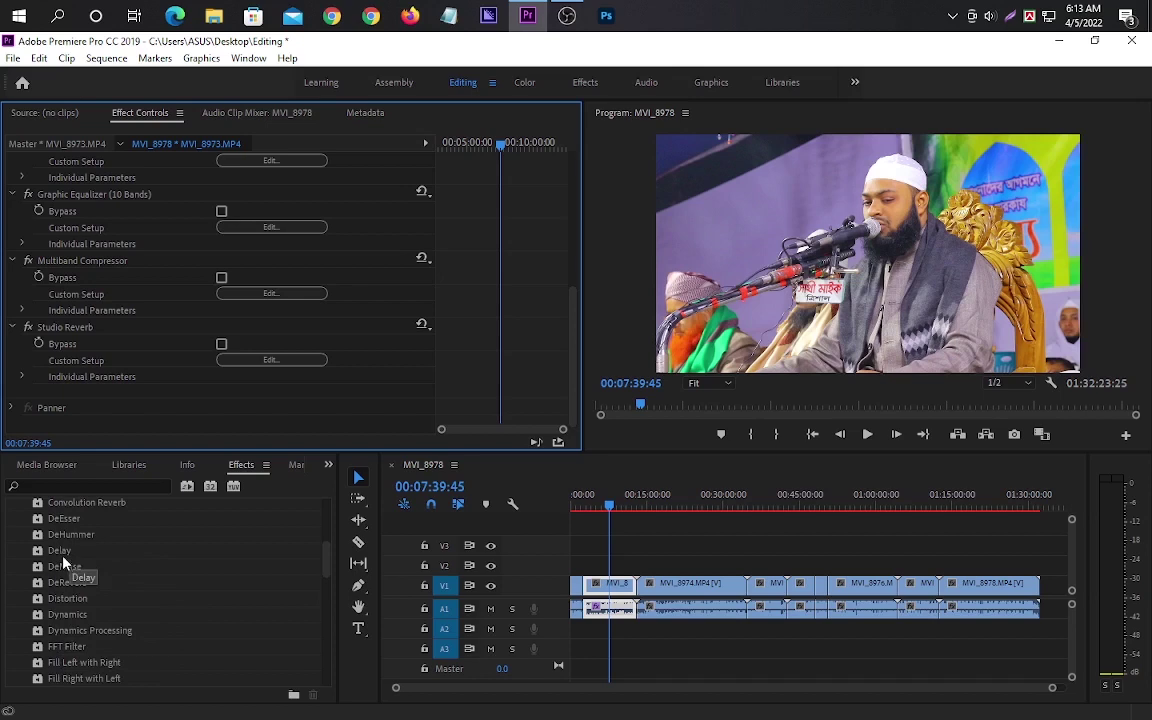
{"action": "left_click", "coordinate": [62, 554]}
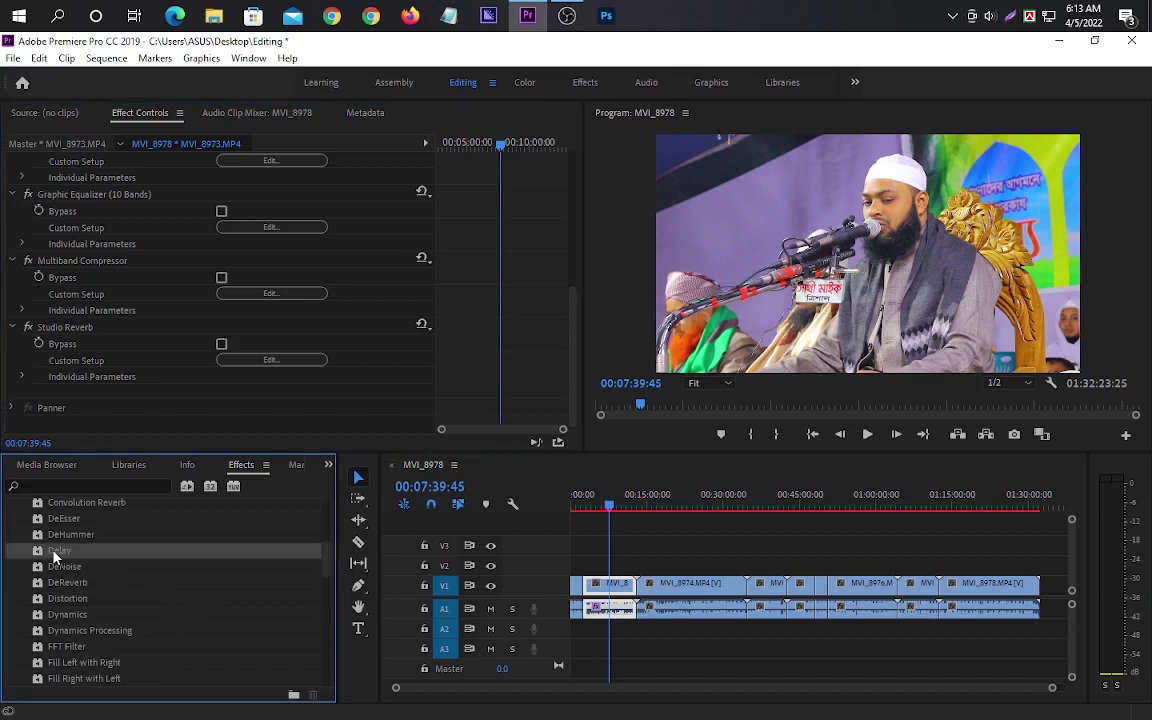
{"action": "left_click_drag", "start_coordinate": [75, 560], "coordinate": [625, 627]}
- Set the Delay effect's delay time to 0.9 seconds
{"action": "scroll", "coordinate": [521, 353], "scroll_direction": "down", "scroll_amount": 2}
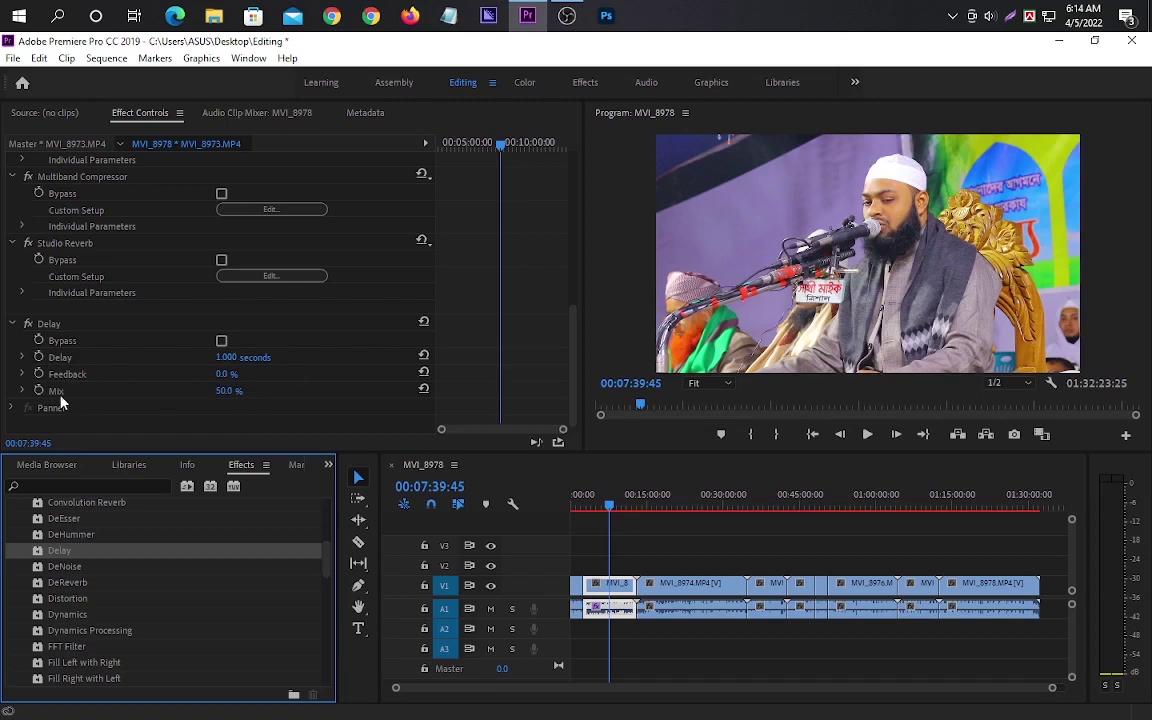
{"action": "left_click", "coordinate": [223, 391]}
{"action": "left_click", "coordinate": [240, 357]}
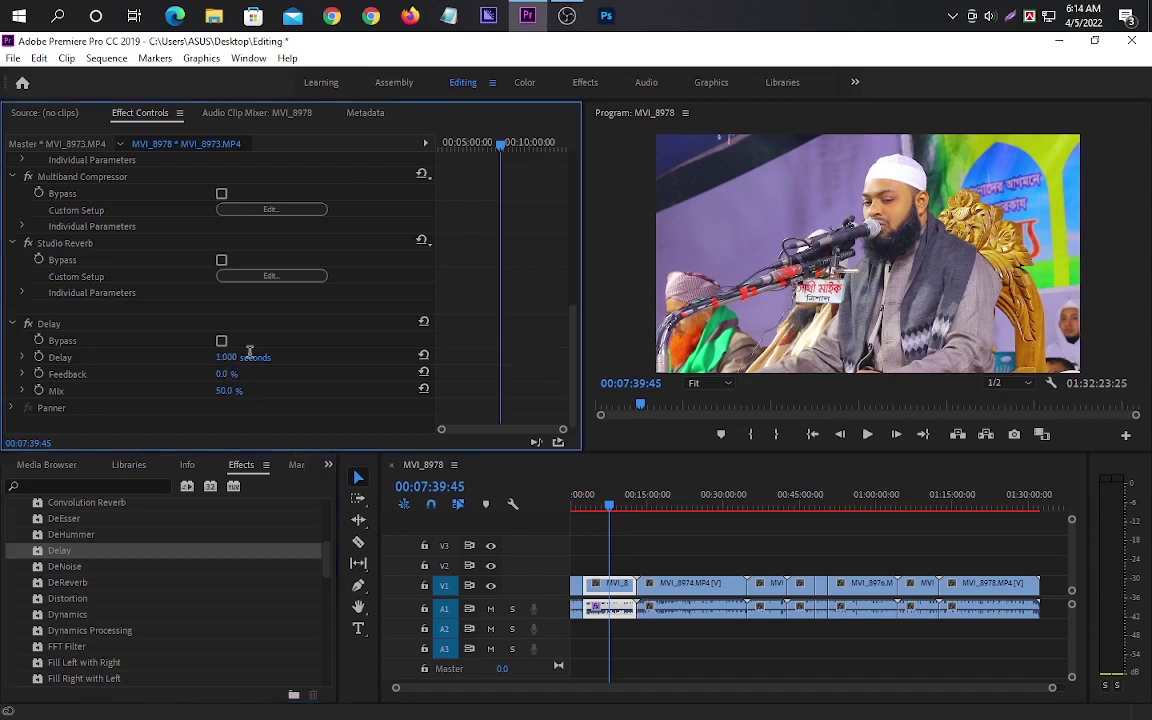
{"action": "left_click", "coordinate": [227, 382]}
{"action": "left_click", "coordinate": [227, 375]}
{"action": "left_click", "coordinate": [232, 357]}
{"action": "key", "text": "Tab"}
{"action": "key", "text": "Tab"}
{"action": "left_click", "coordinate": [249, 355]}
{"action": "key", "text": "BackSpace"}
{"action": "type", "text": "0.9"}
{"action": "key", "text": "Return"}
- Set the Delay effect's Feedback to 20% and its Mix to 10%
{"action": "left_click", "coordinate": [224, 374]}
{"action": "type", "text": "20"}
{"action": "key", "text": "Return"}
{"action": "left_click", "coordinate": [236, 389]}
{"action": "type", "text": "10"}
{"action": "key", "text": "Return"}
- Preview the sequence with the Delay applied, set the system speaker volume to 30 meanwhile, and stop playback
{"action": "left_click", "coordinate": [866, 434]}
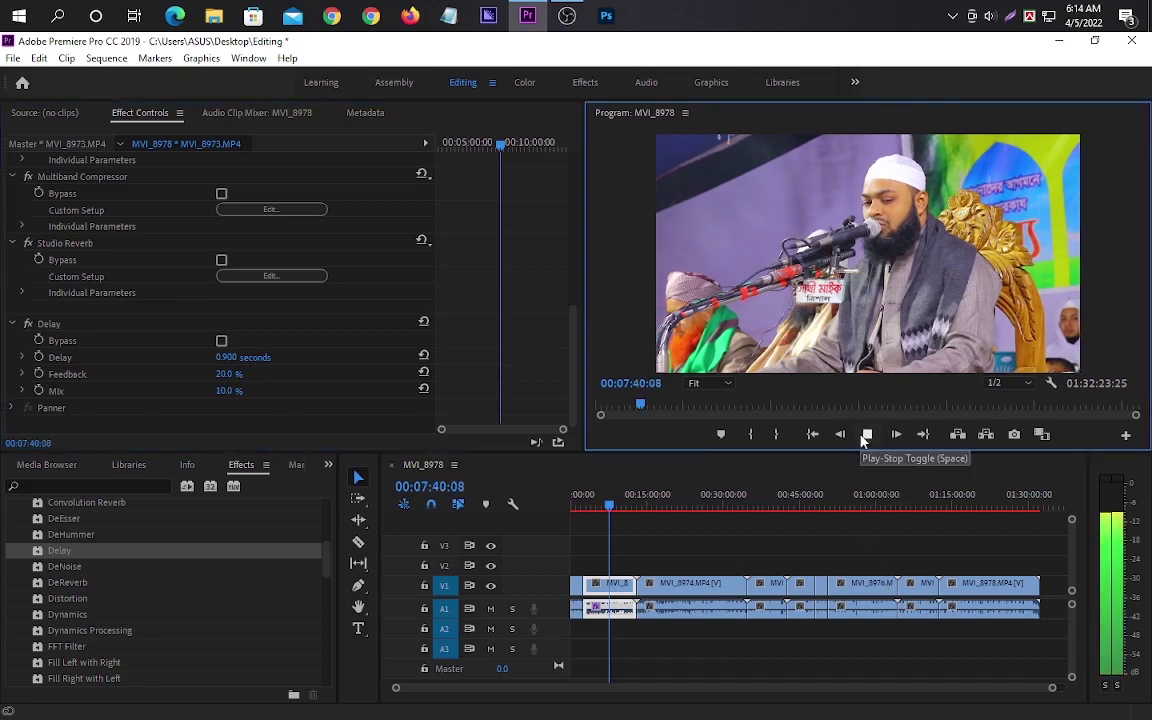
{"action": "left_click", "coordinate": [989, 17]}
{"action": "scroll", "coordinate": [993, 22], "scroll_direction": "up", "scroll_amount": 13}
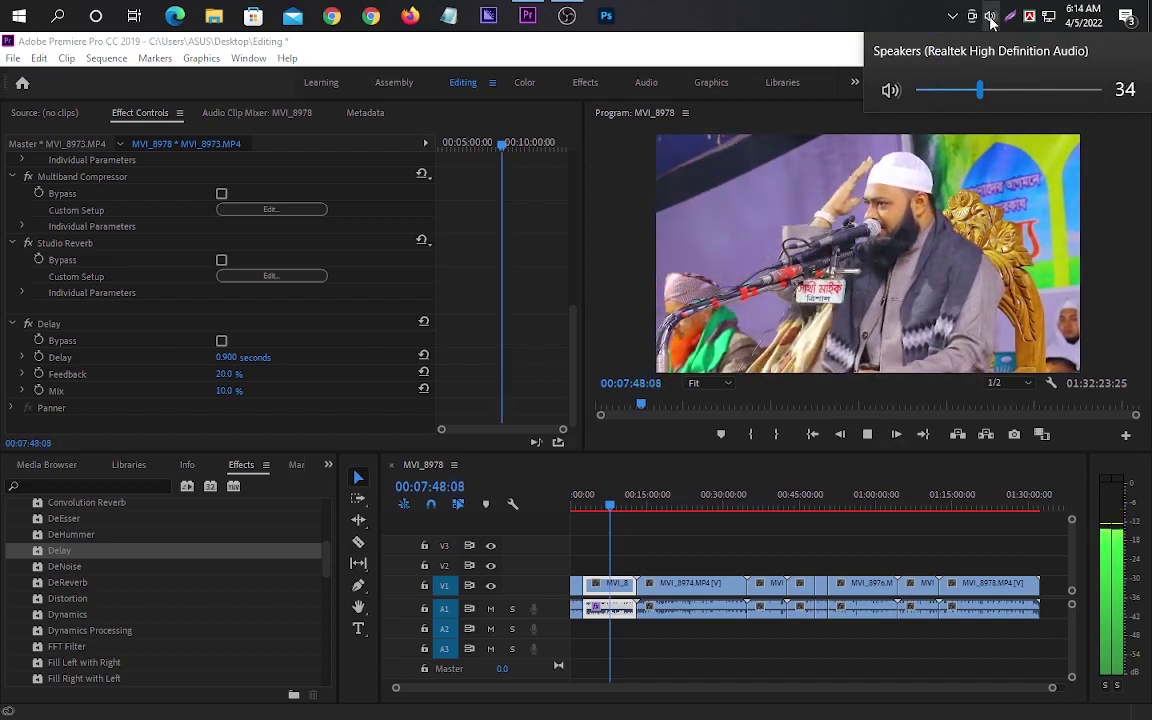
{"action": "scroll", "coordinate": [991, 21], "scroll_direction": "down", "scroll_amount": 2}
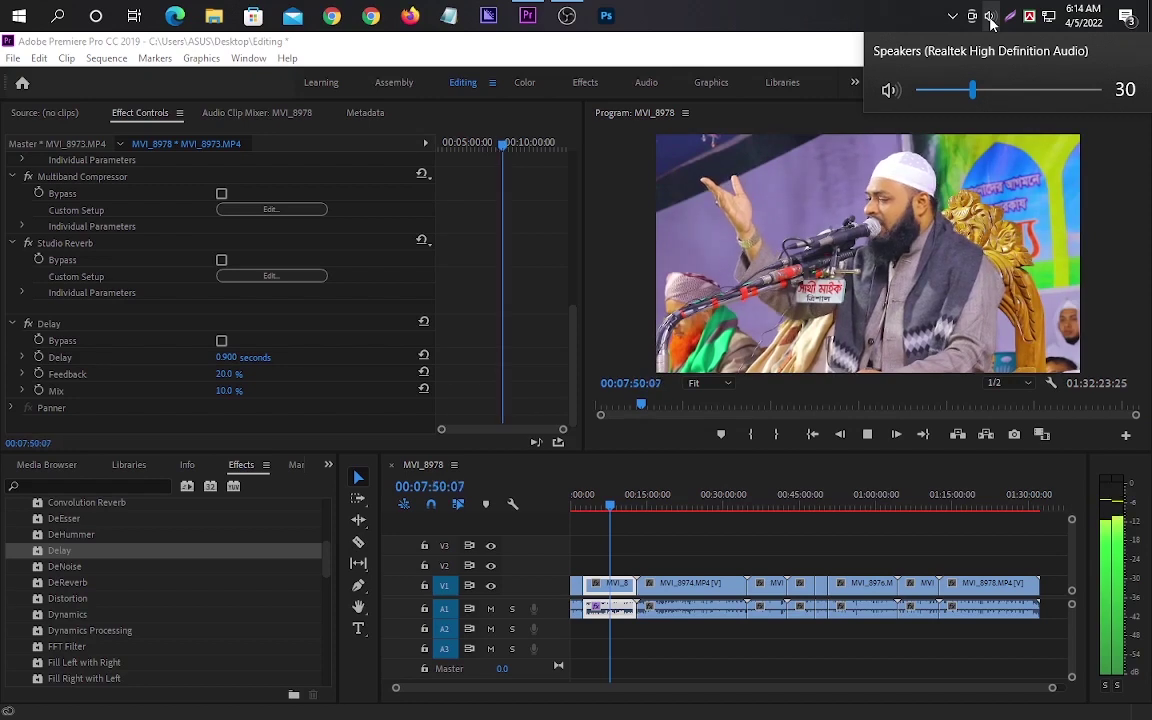
{"action": "left_click", "coordinate": [991, 23]}
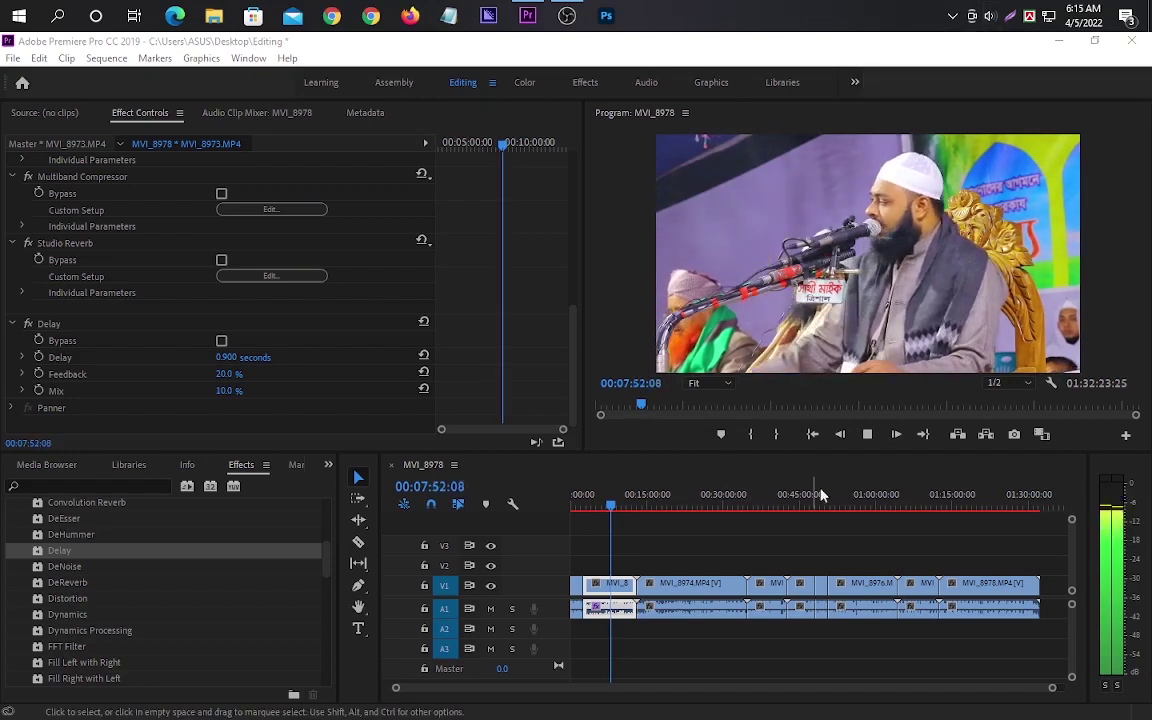
{"action": "left_click", "coordinate": [866, 436]}
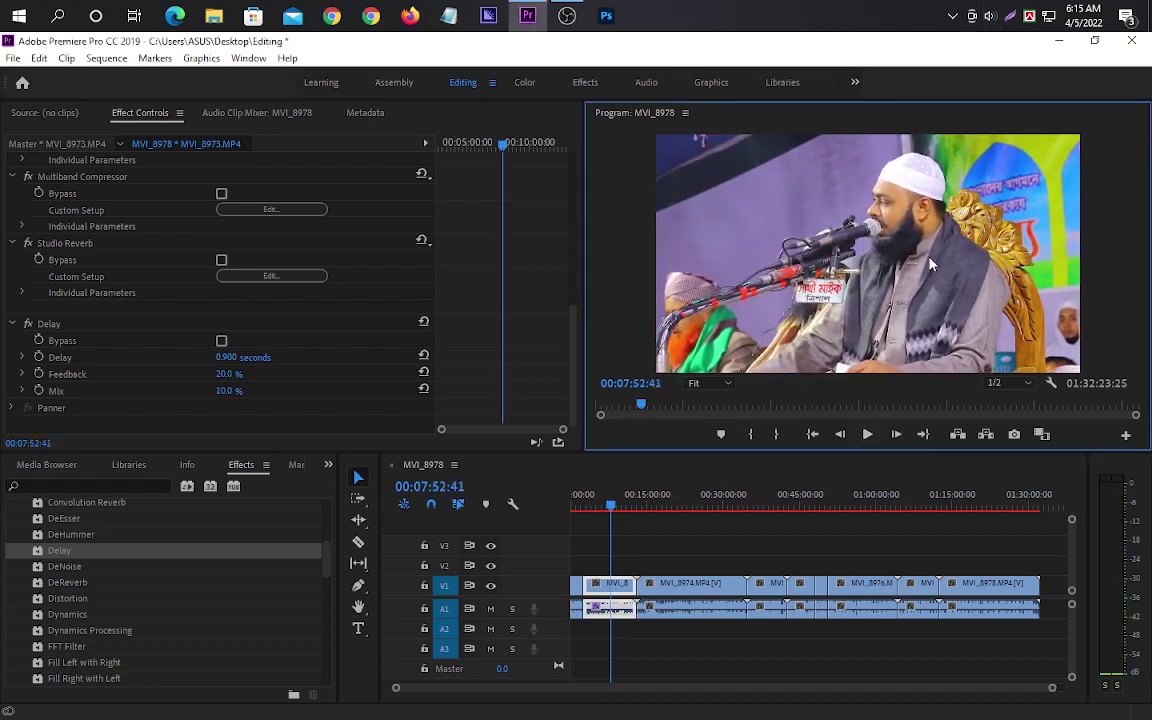
- Lower the system speaker volume slightly
{"action": "left_click", "coordinate": [991, 18]}
{"action": "scroll", "coordinate": [991, 18], "scroll_direction": "down", "scroll_amount": 1}
{"action": "scroll", "coordinate": [993, 20], "scroll_direction": "down", "scroll_amount": 1}
{"action": "left_click", "coordinate": [991, 18]}
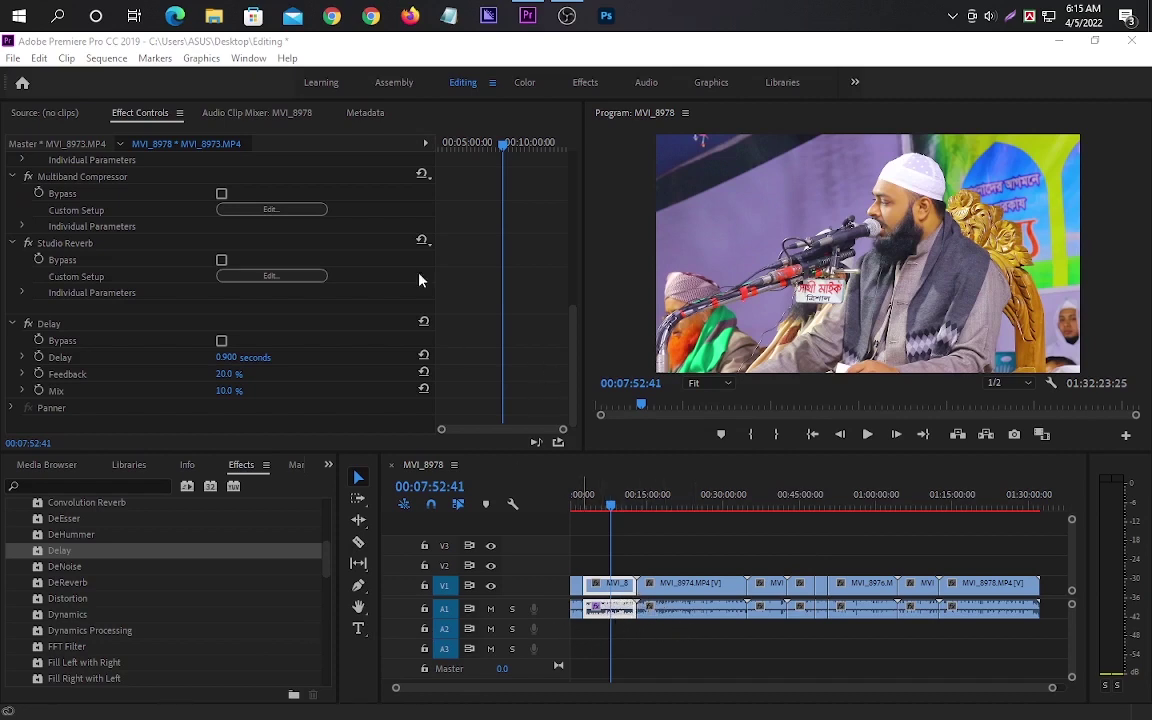
- Save the clip's DeNoise, Graphic Equalizer, Multiband Compressor, Studio Reverb and Delay effects together as a preset named "modinar kafel"
{"action": "scroll", "coordinate": [452, 327], "scroll_direction": "up", "scroll_amount": 5}
{"action": "scroll", "coordinate": [498, 322], "scroll_direction": "up", "scroll_amount": 3}
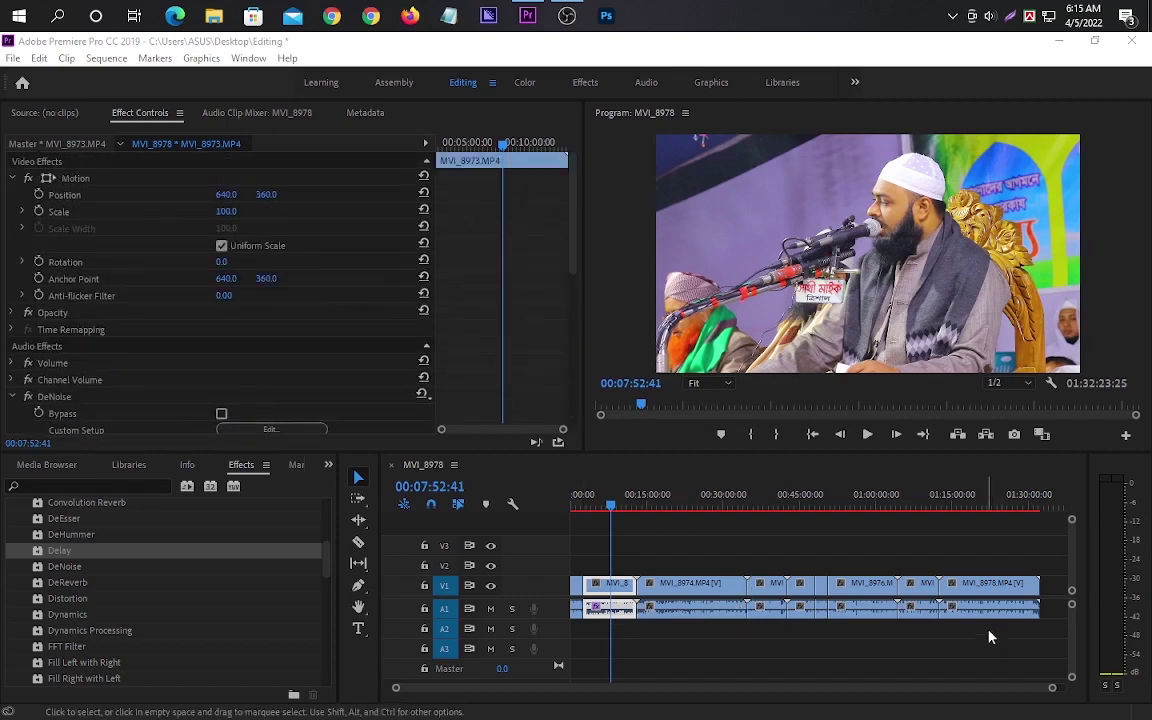
{"action": "scroll", "coordinate": [531, 358], "scroll_direction": "down", "scroll_amount": 10}
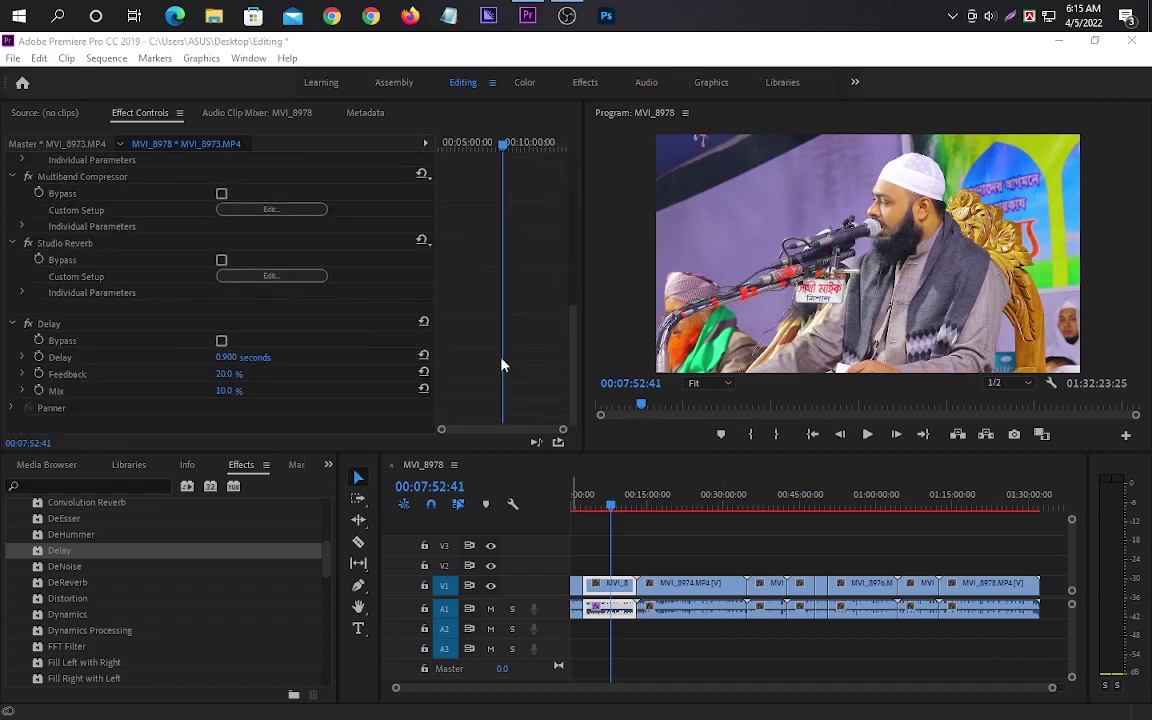
{"action": "left_click", "coordinate": [73, 327]}
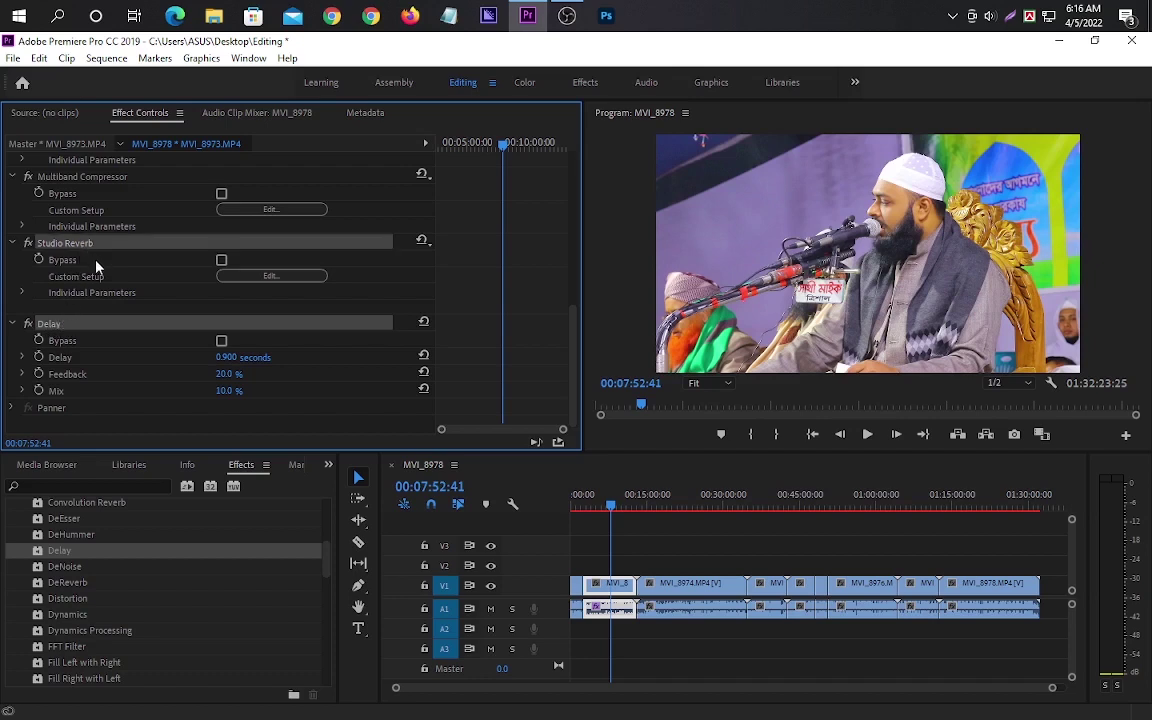
{"action": "scroll", "coordinate": [96, 265], "scroll_direction": "up", "scroll_amount": 2}
{"action": "scroll", "coordinate": [80, 296], "scroll_direction": "up", "scroll_amount": 2}
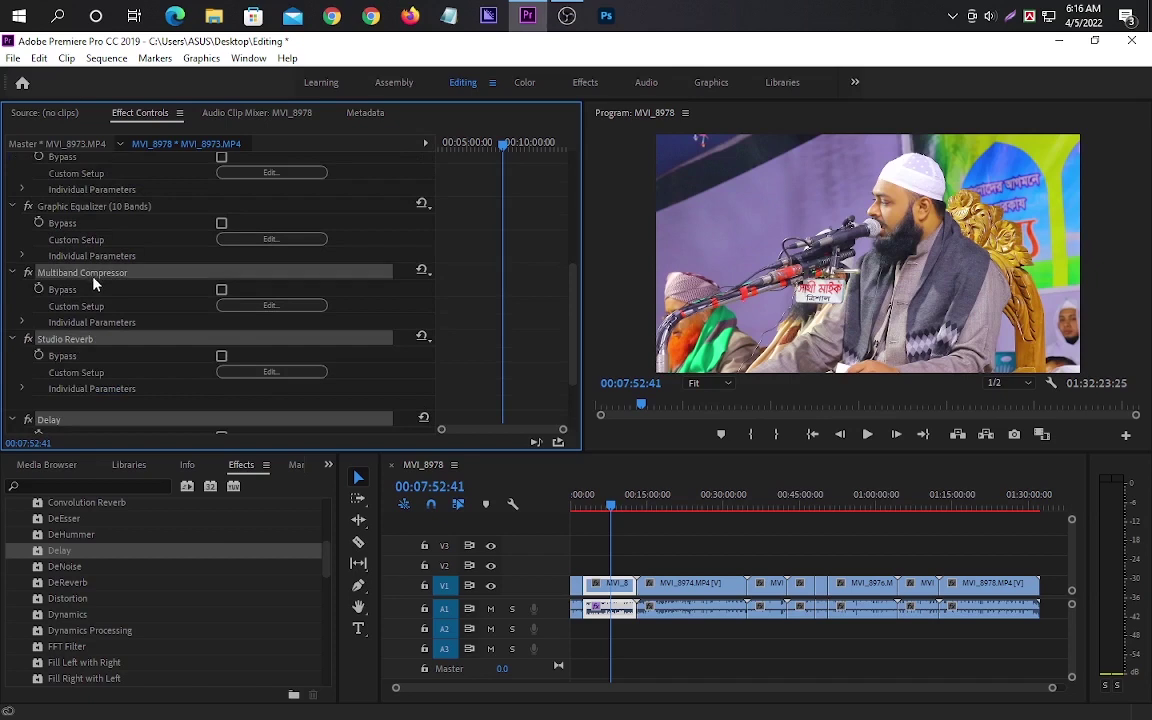
{"action": "scroll", "coordinate": [86, 284], "scroll_direction": "up", "scroll_amount": 2}
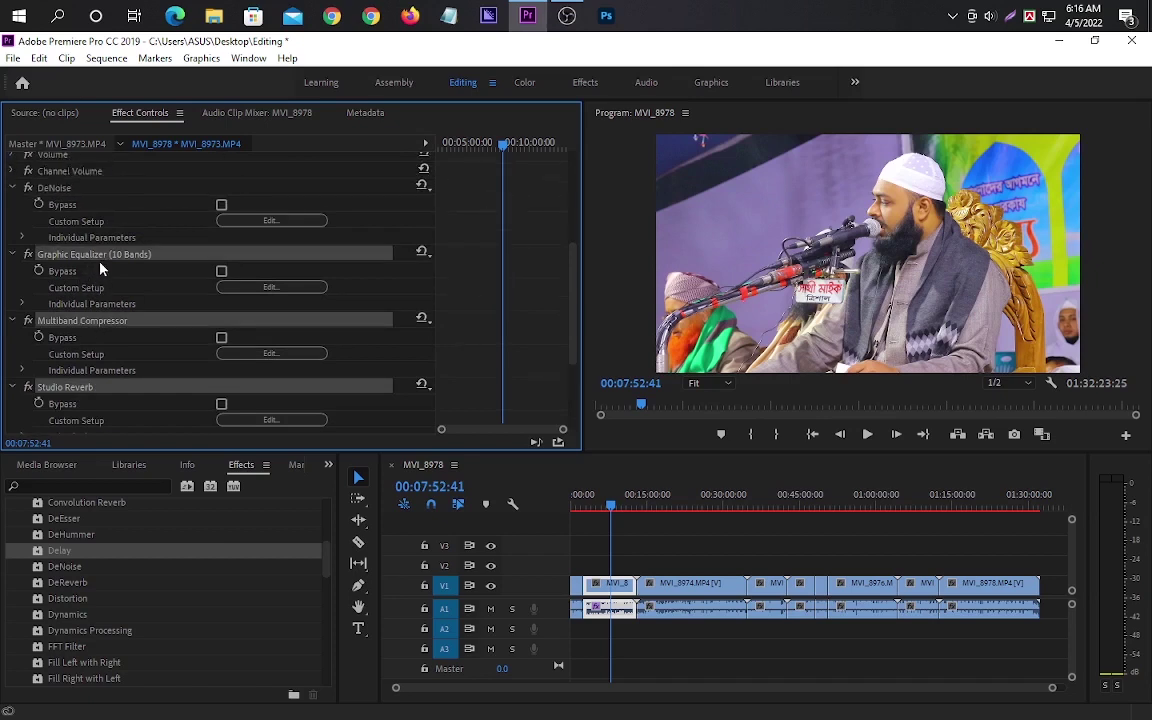
{"action": "scroll", "coordinate": [90, 272], "scroll_direction": "up", "scroll_amount": 2}
{"action": "left_click", "coordinate": [72, 238]}
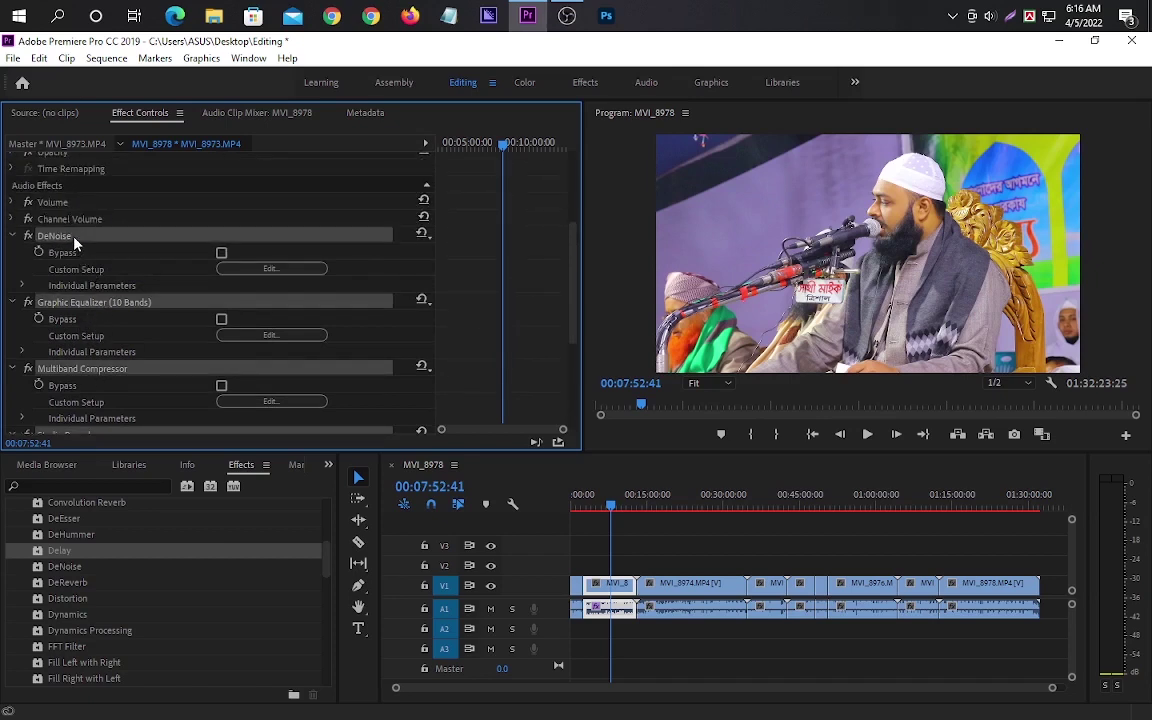
{"action": "right_click", "coordinate": [147, 306]}
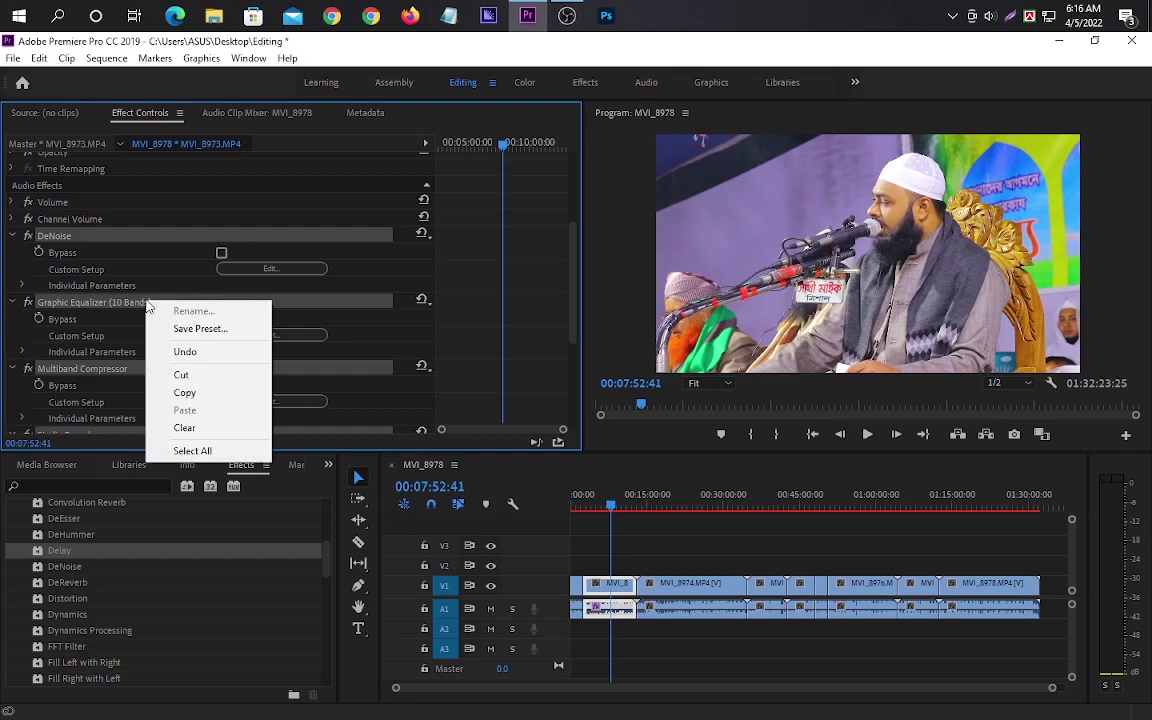
{"action": "left_click", "coordinate": [212, 330]}
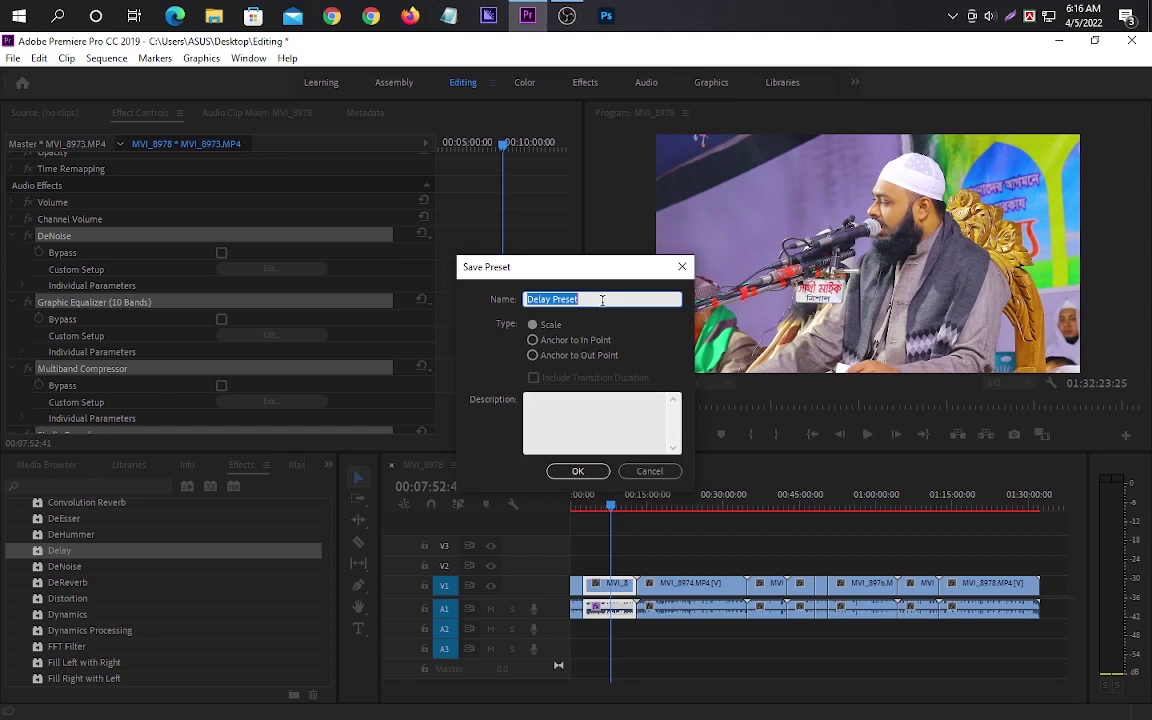
{"action": "type", "text": "modinar"}
{"action": "type", "text": "kaf"}
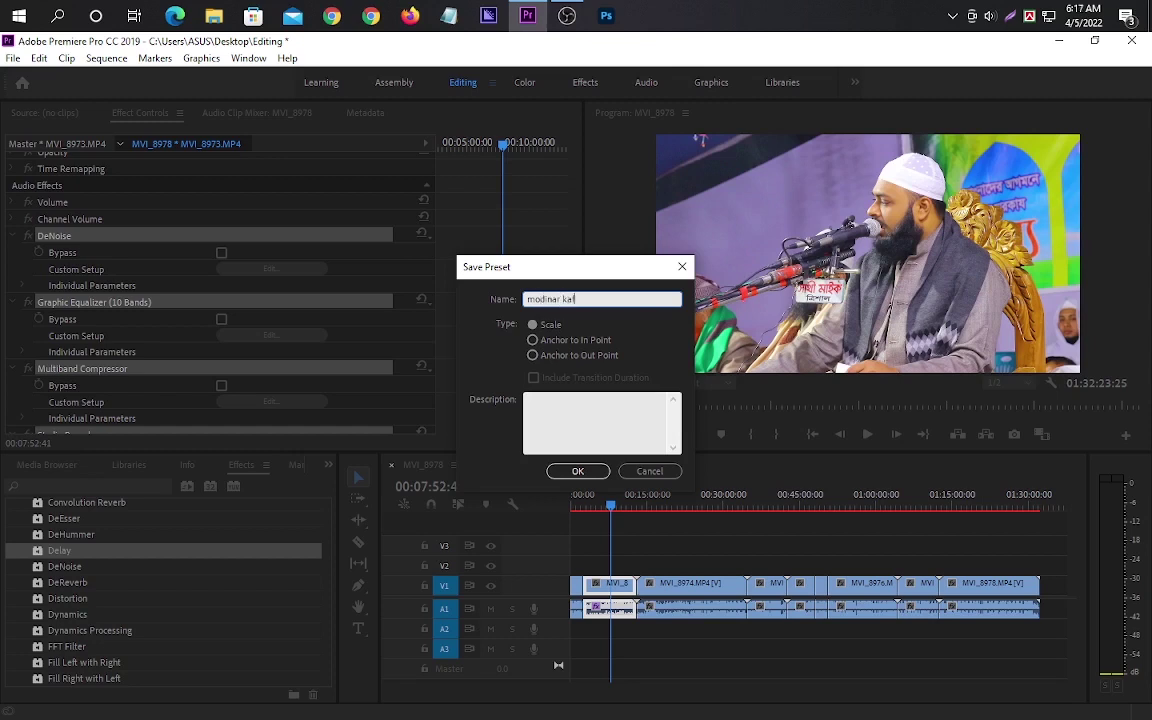
{"action": "type", "text": "e"}
{"action": "left_click", "coordinate": [585, 475]}
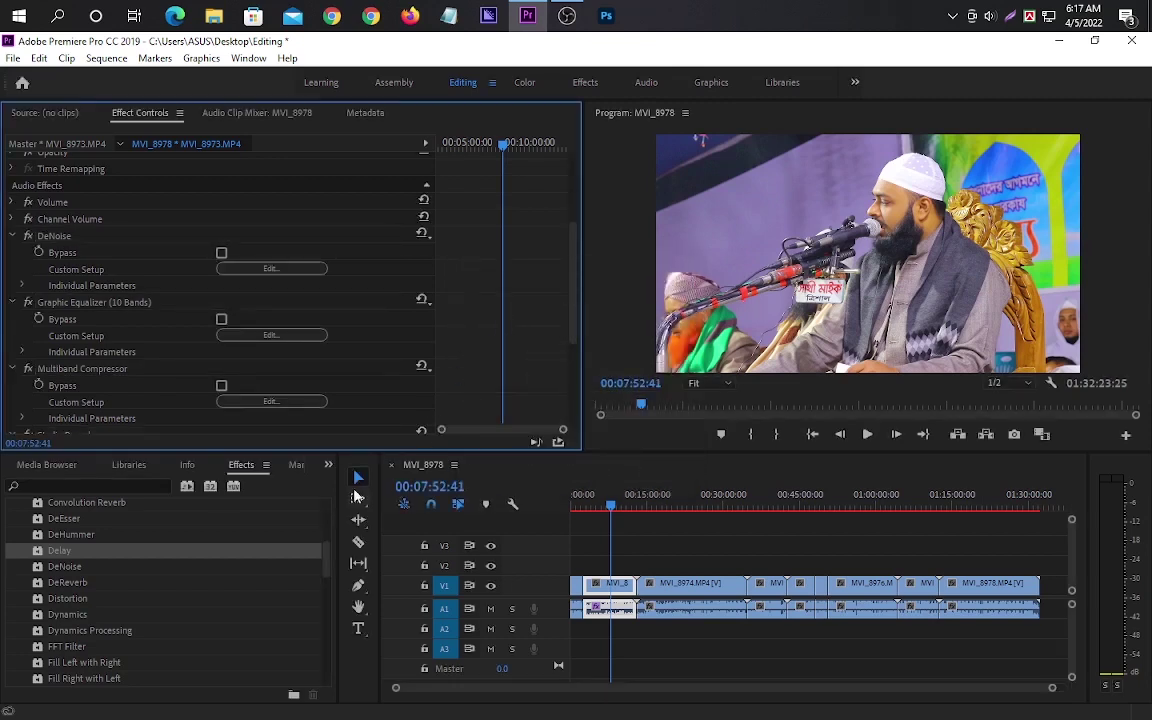
- Collapse the audio effects folder, search the effects for "modi" and select the saved modinar kafel preset
{"action": "scroll", "coordinate": [165, 558], "scroll_direction": "up", "scroll_amount": 5}
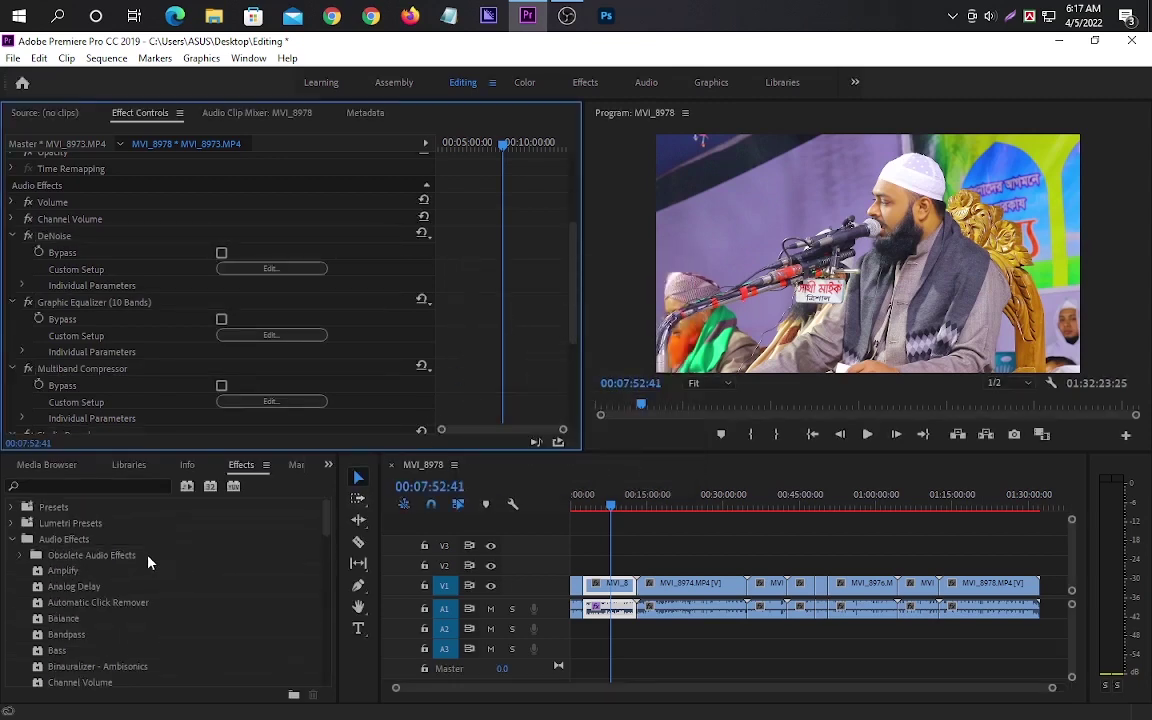
{"action": "left_click", "coordinate": [12, 539]}
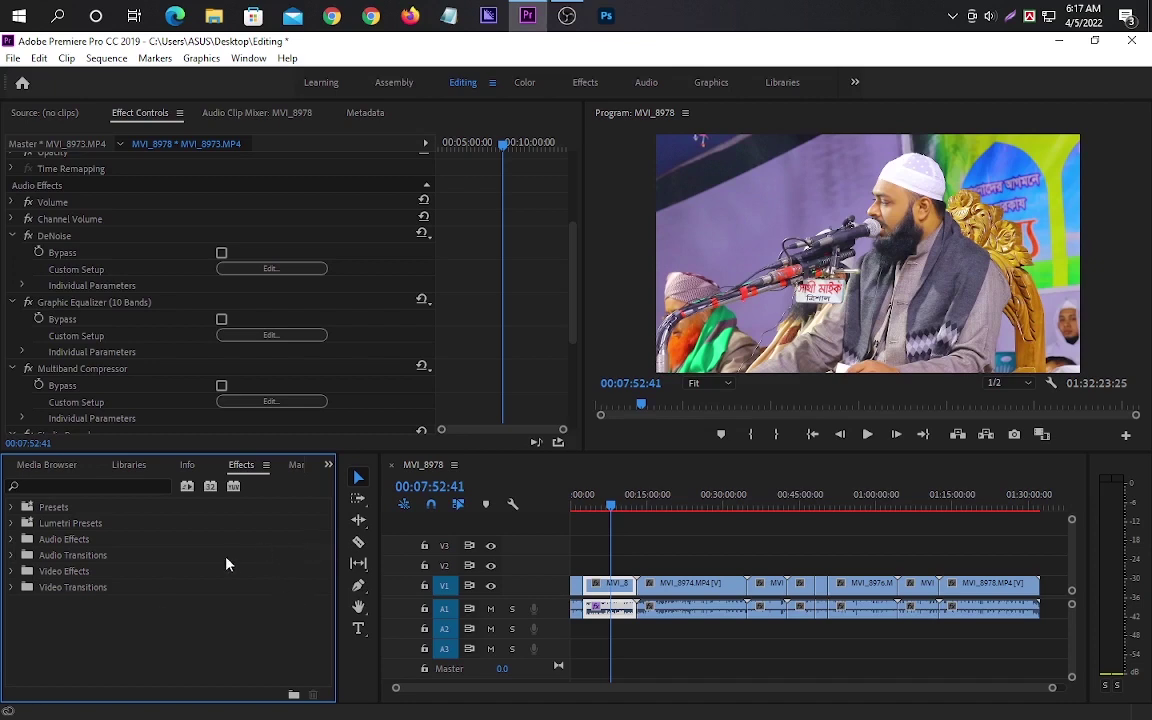
{"action": "left_click", "coordinate": [329, 466]}
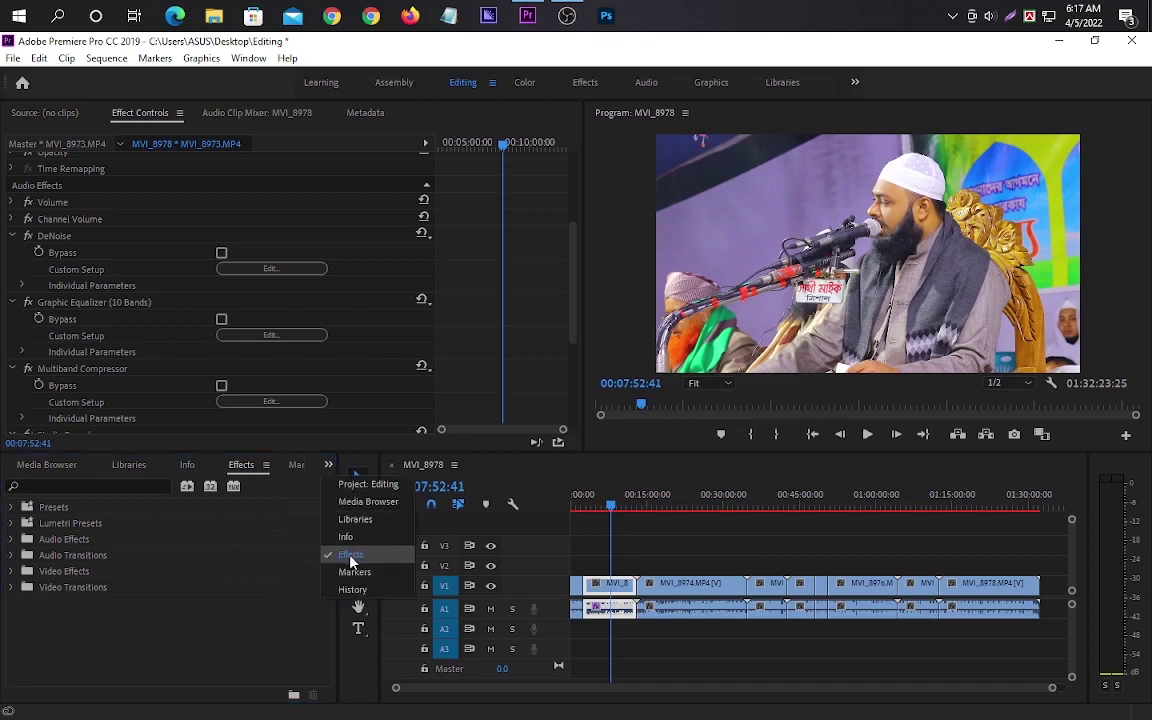
{"action": "left_click", "coordinate": [350, 554]}
{"action": "left_click", "coordinate": [70, 487]}
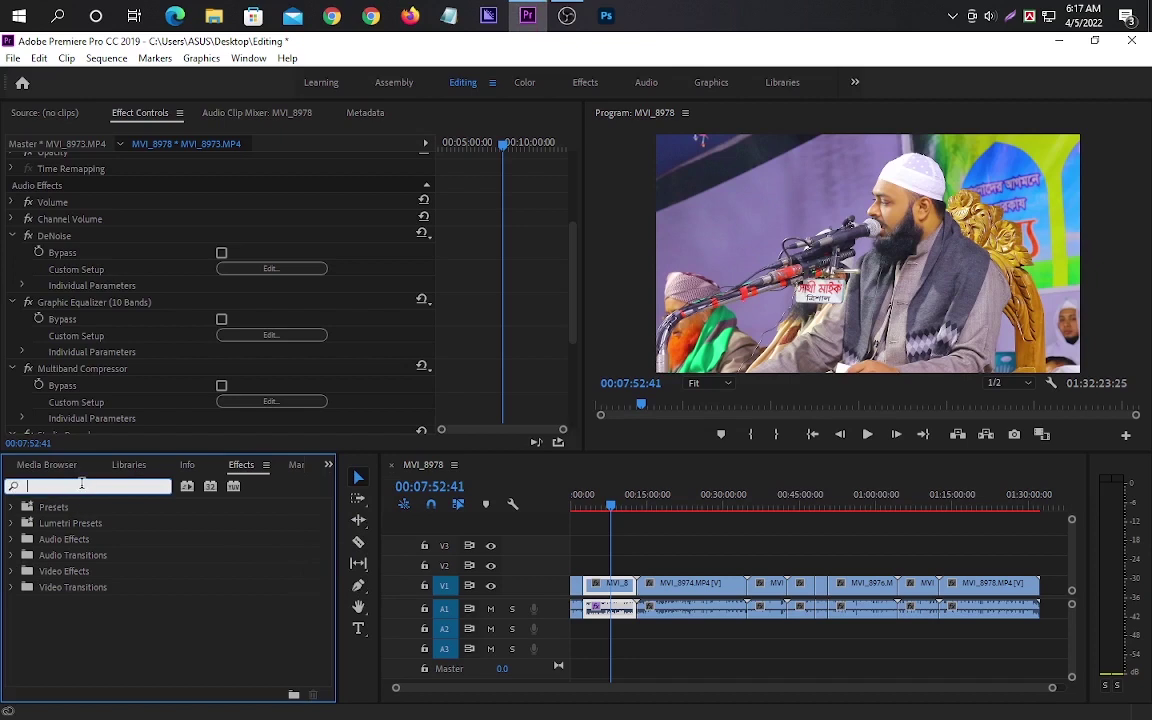
{"action": "type", "text": "modi"}
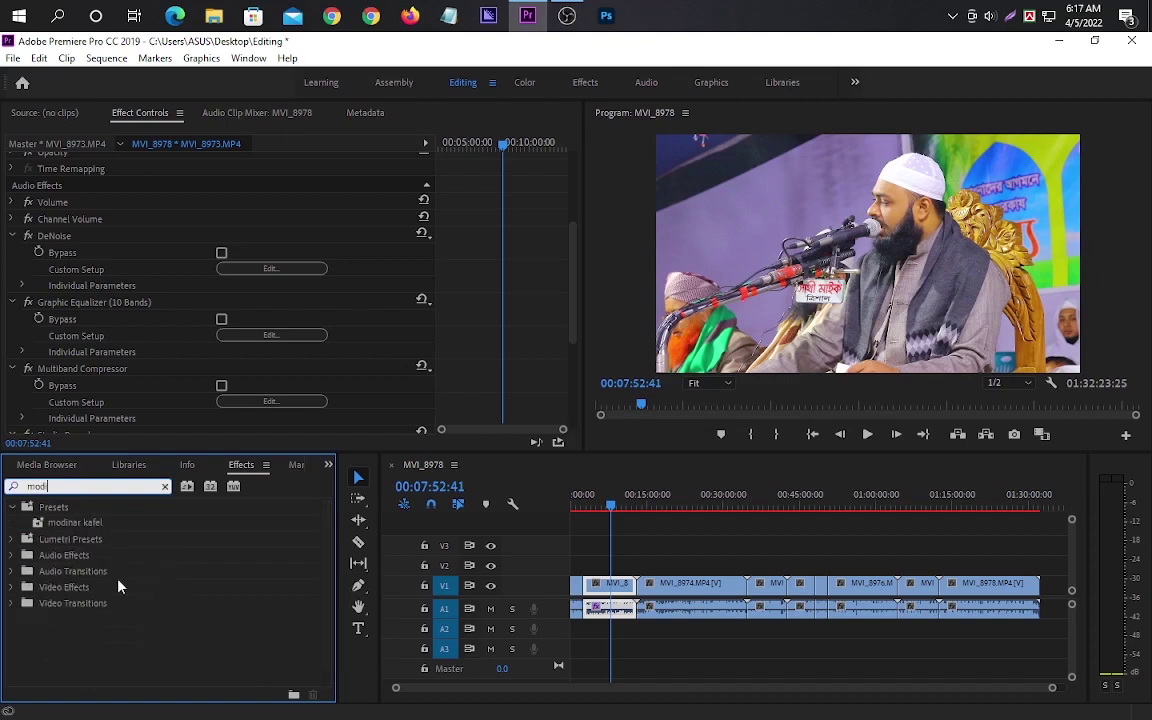
{"action": "left_click", "coordinate": [59, 530]}
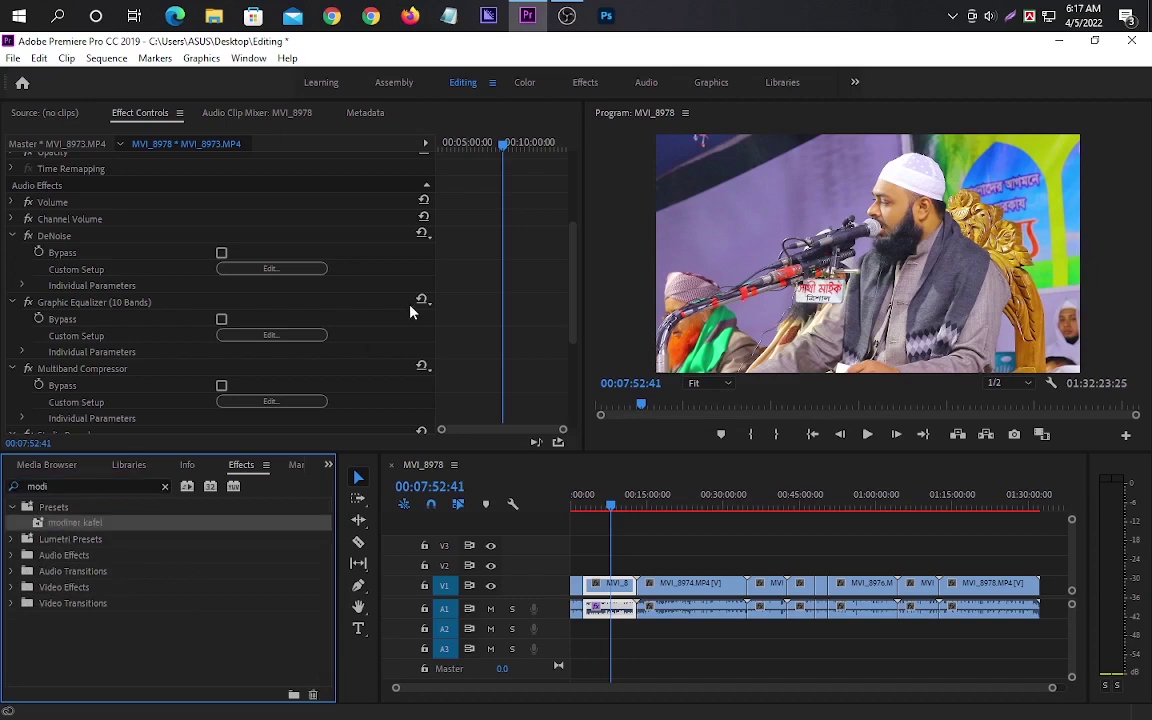
{"action": "scroll", "coordinate": [411, 308], "scroll_direction": "down", "scroll_amount": 5}
{"action": "scroll", "coordinate": [369, 355], "scroll_direction": "up", "scroll_amount": 6}
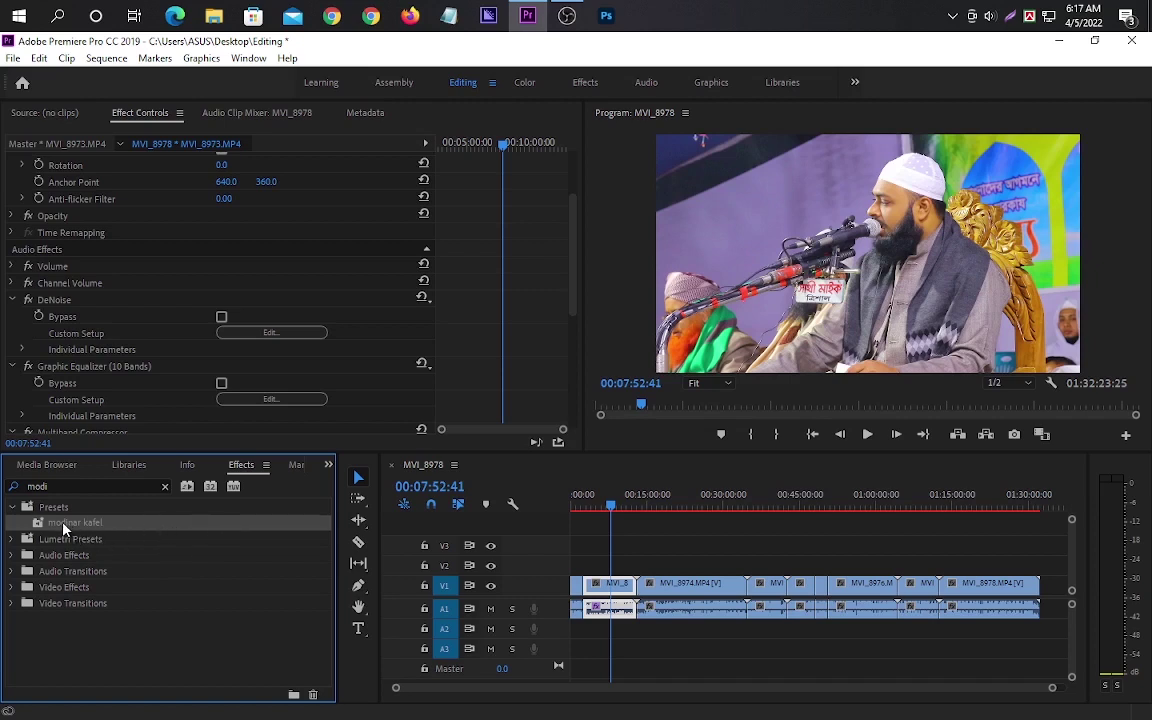
- Apply the modinar kafel preset to the audio of every clip in the sequence except MVI_8973
{"action": "left_click_drag", "start_coordinate": [66, 526], "coordinate": [605, 607]}
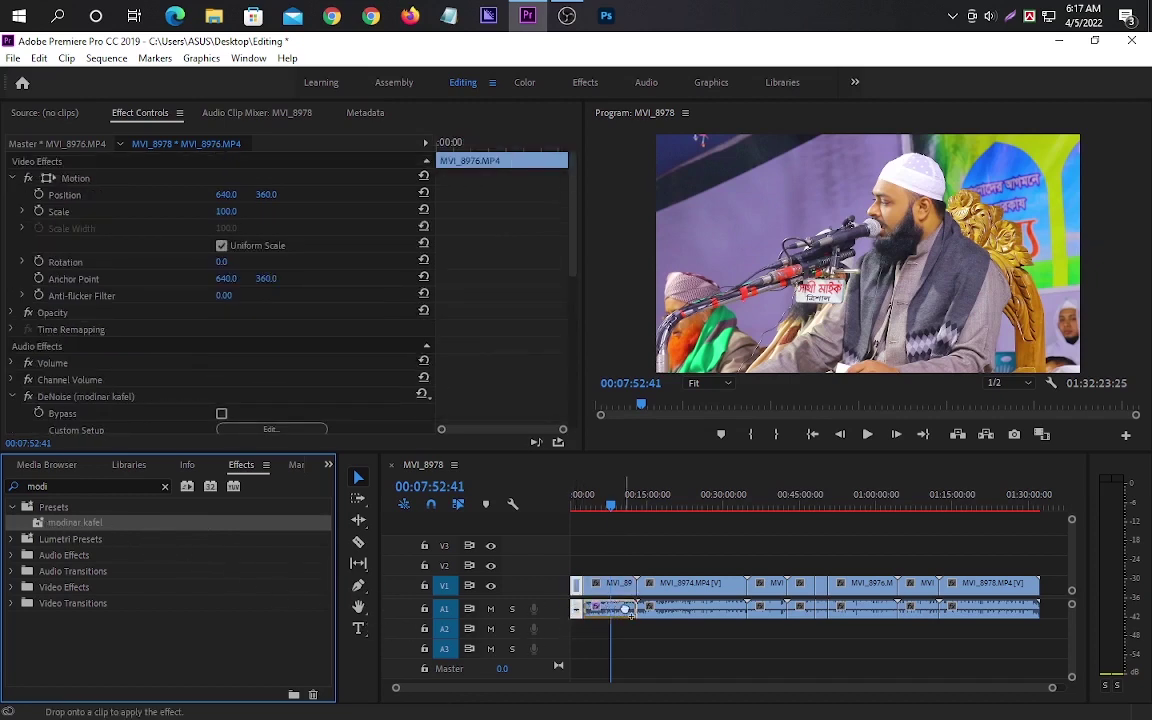
{"action": "left_click", "coordinate": [652, 609]}
{"action": "left_click_drag", "start_coordinate": [66, 524], "coordinate": [763, 623]}
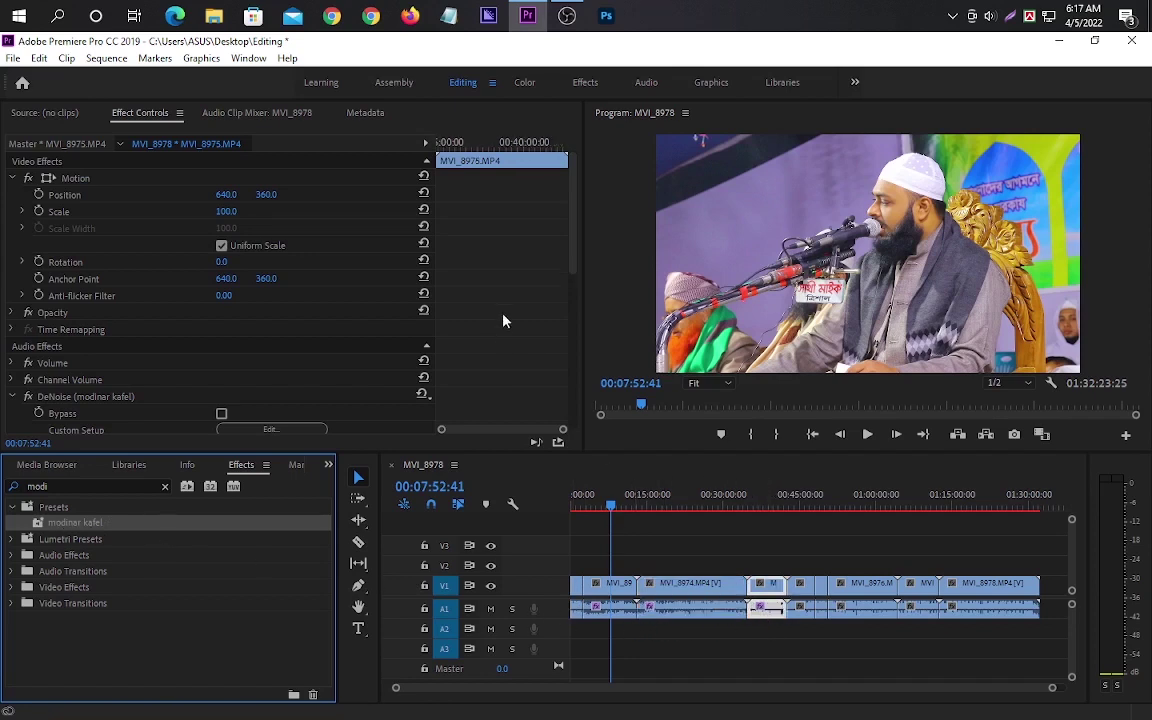
{"action": "scroll", "coordinate": [505, 310], "scroll_direction": "down", "scroll_amount": 10}
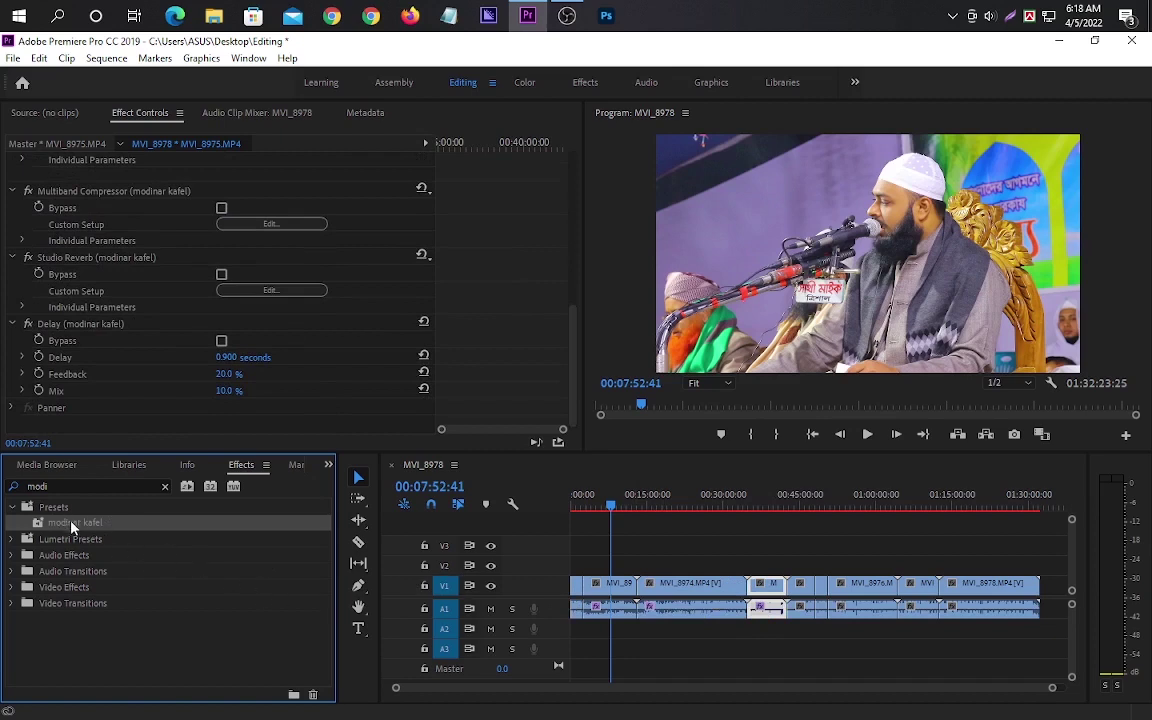
{"action": "left_click_drag", "start_coordinate": [72, 527], "coordinate": [800, 600]}
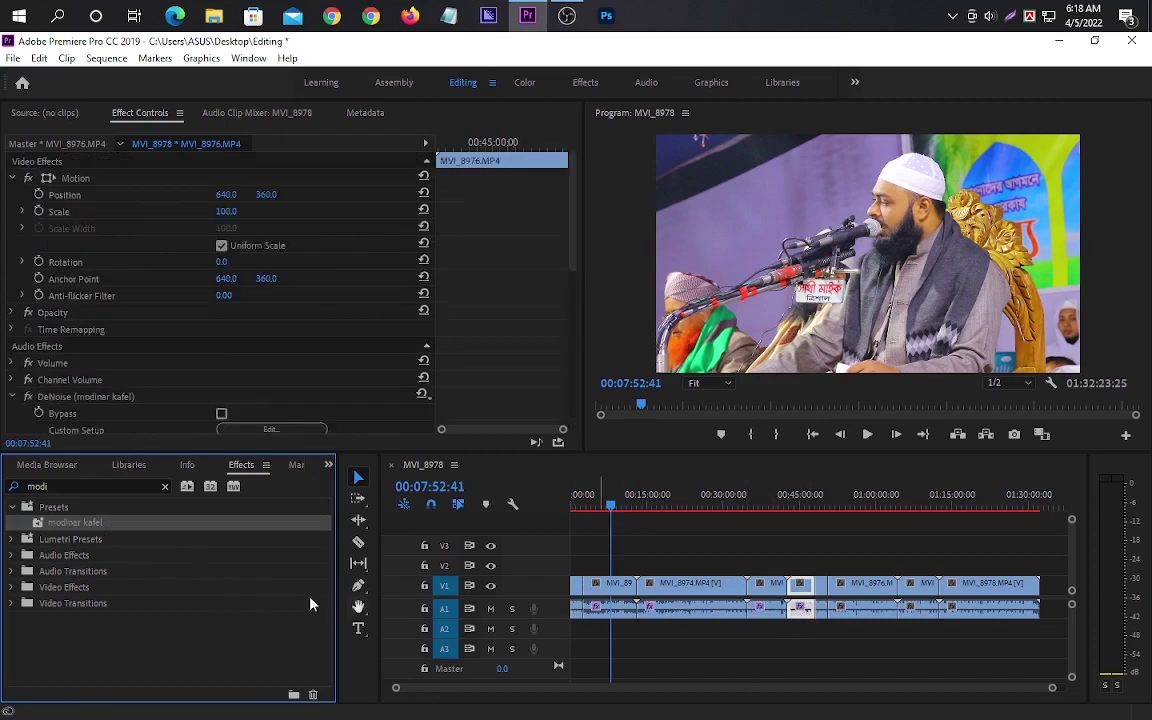
{"action": "left_click_drag", "start_coordinate": [83, 524], "coordinate": [821, 595]}
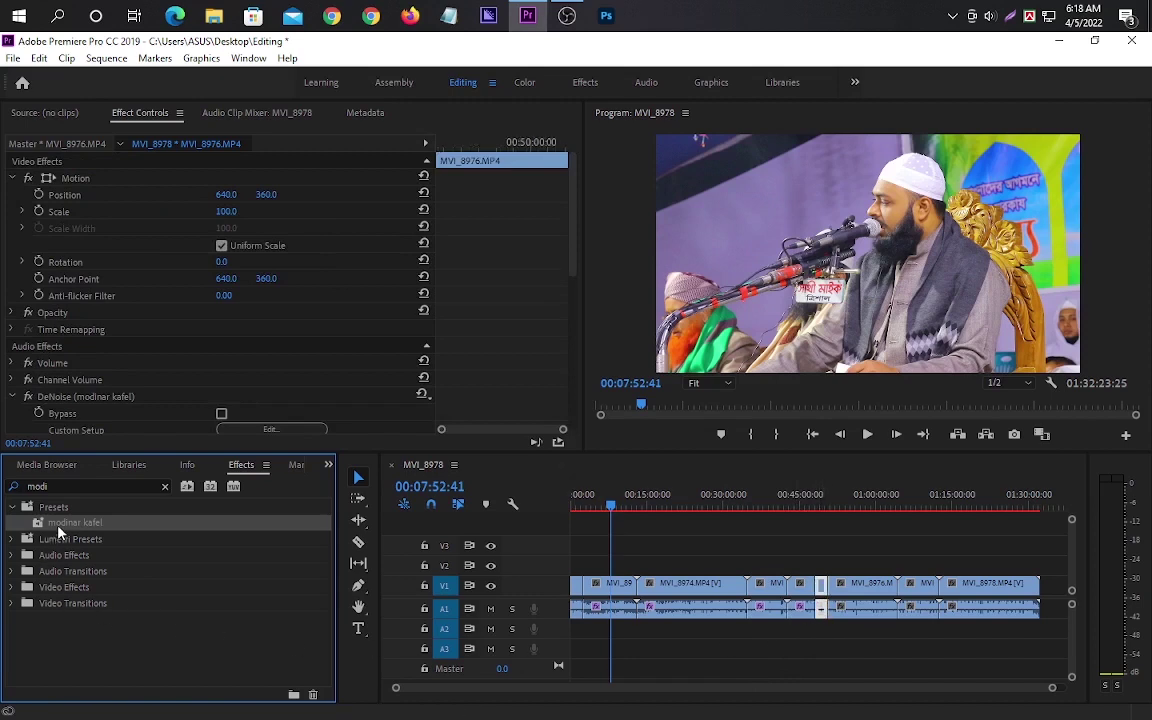
{"action": "left_click_drag", "start_coordinate": [57, 526], "coordinate": [870, 630]}
{"action": "left_click_drag", "start_coordinate": [70, 528], "coordinate": [923, 617]}
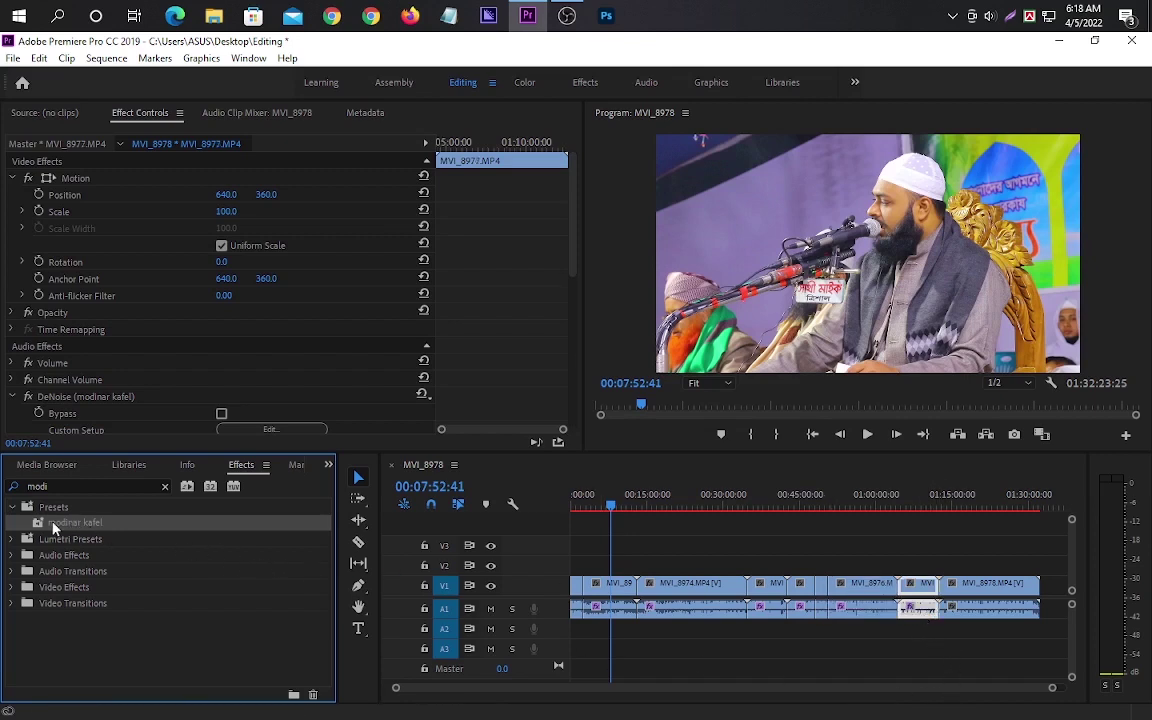
{"action": "left_click_drag", "start_coordinate": [70, 522], "coordinate": [972, 612]}
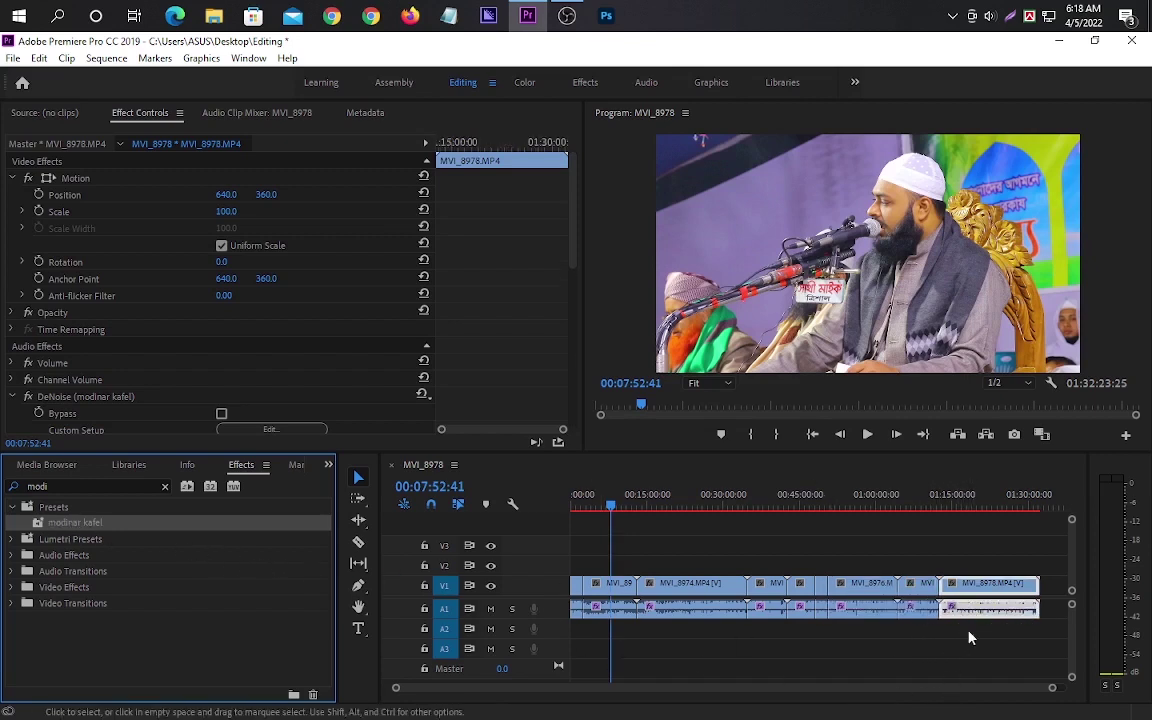
- Examine the audio effects on the MVI_8978 clip, the original MVI_8973 clip and the MVI_8974 clip
{"action": "scroll", "coordinate": [460, 290], "scroll_direction": "down", "scroll_amount": 5}
{"action": "scroll", "coordinate": [520, 329], "scroll_direction": "down", "scroll_amount": 3}
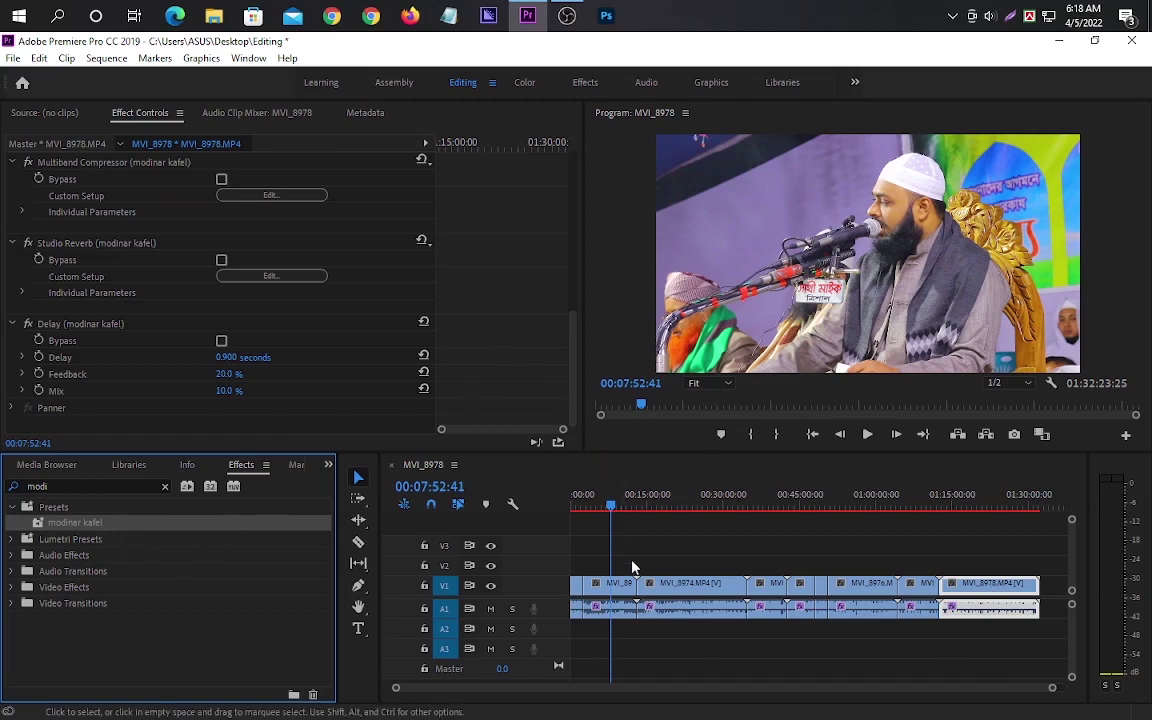
{"action": "left_click", "coordinate": [603, 585]}
{"action": "scroll", "coordinate": [548, 325], "scroll_direction": "down", "scroll_amount": 10}
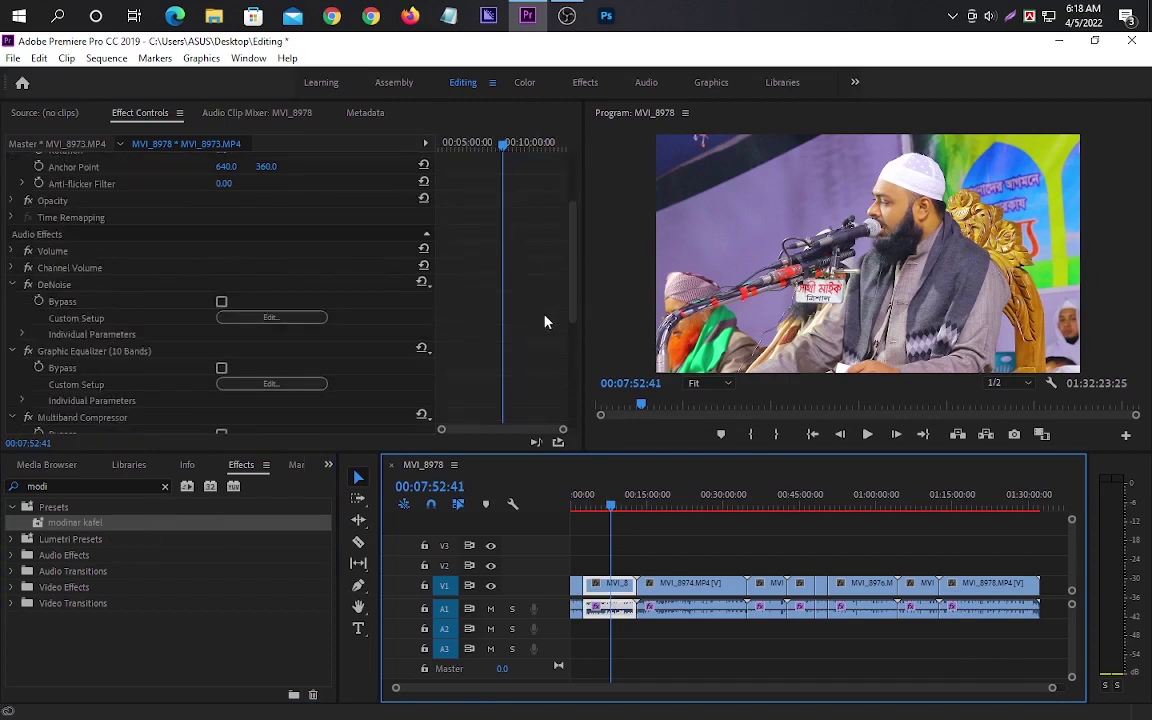
{"action": "scroll", "coordinate": [545, 390], "scroll_direction": "down", "scroll_amount": 1}
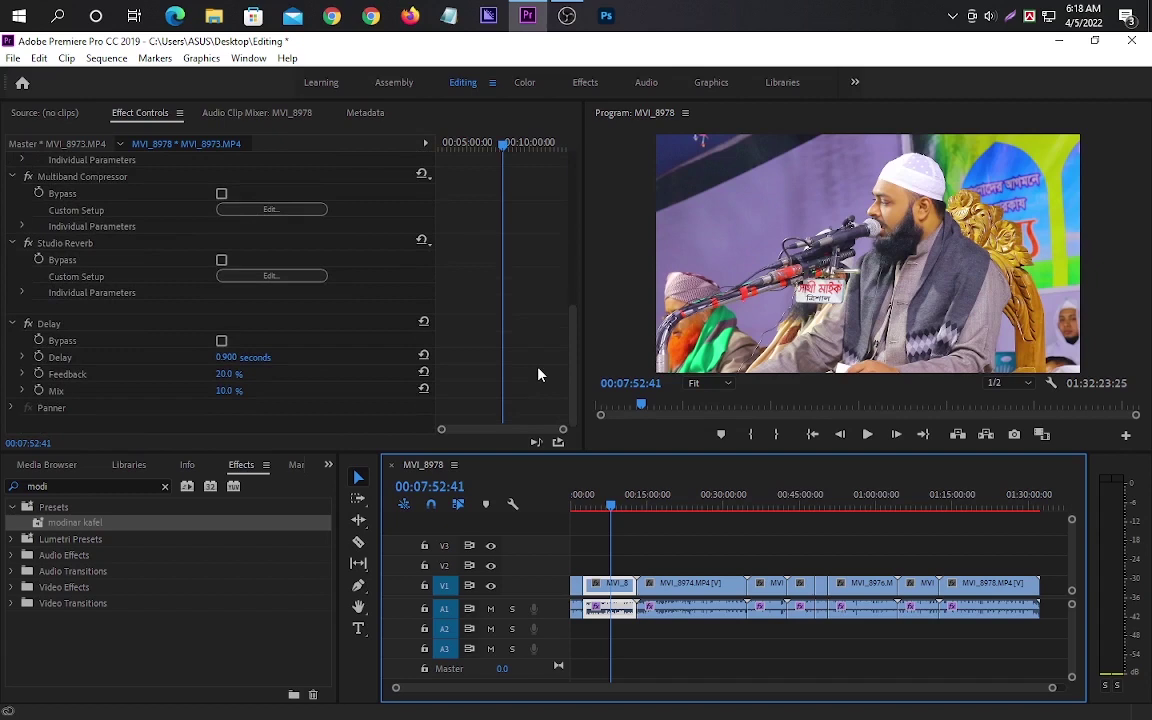
{"action": "left_click", "coordinate": [683, 612]}
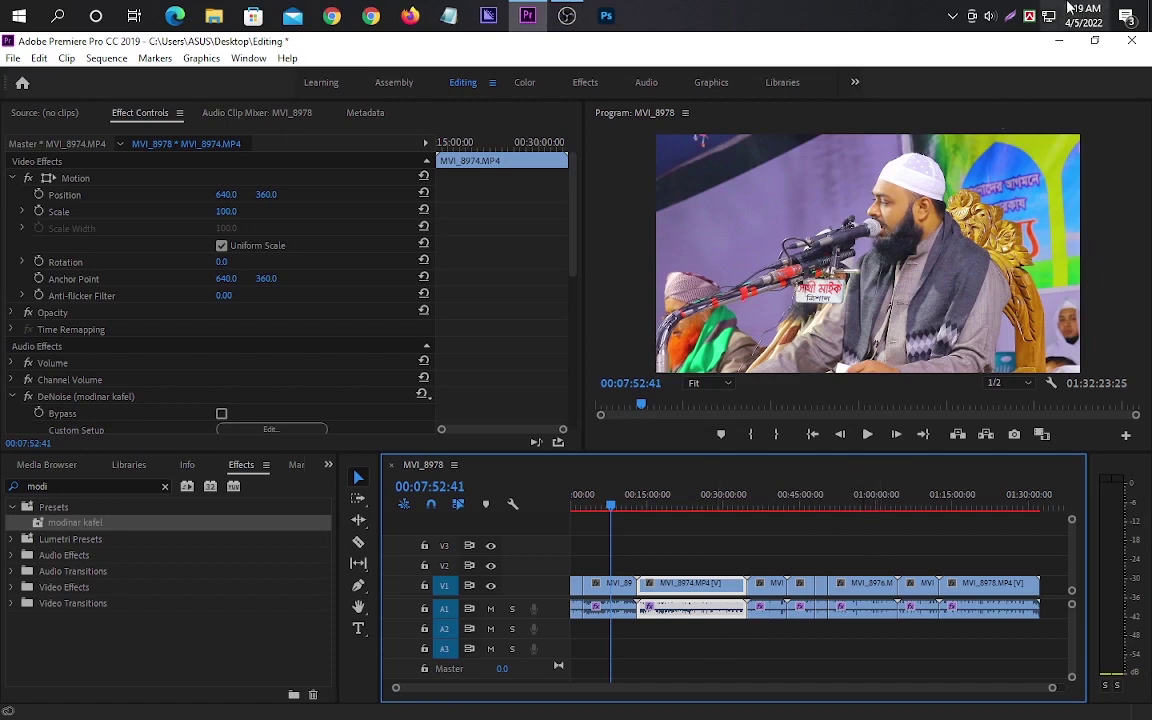
{"action": "mouse_move", "coordinate": [1063, 18]}
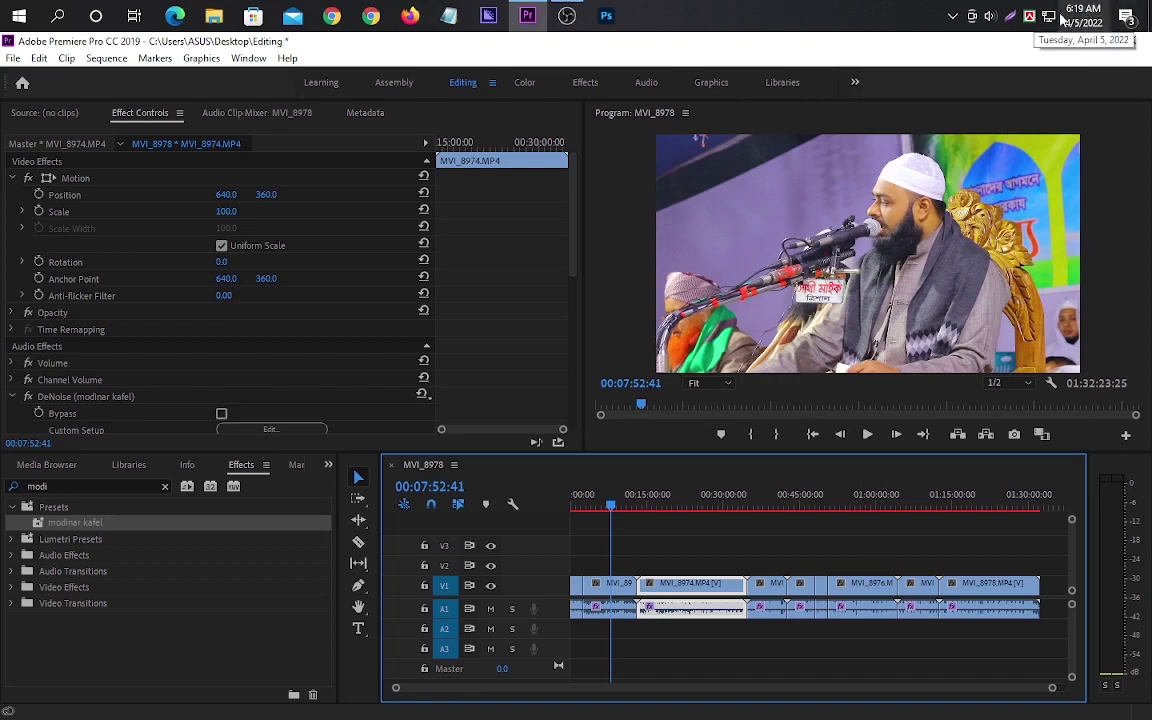
- Compare the effects on the MVI_8973, MVI_8974, MVI_8976 and MVI_8978 clips, and minimize the editor to the desktop
{"action": "left_click", "coordinate": [613, 615]}
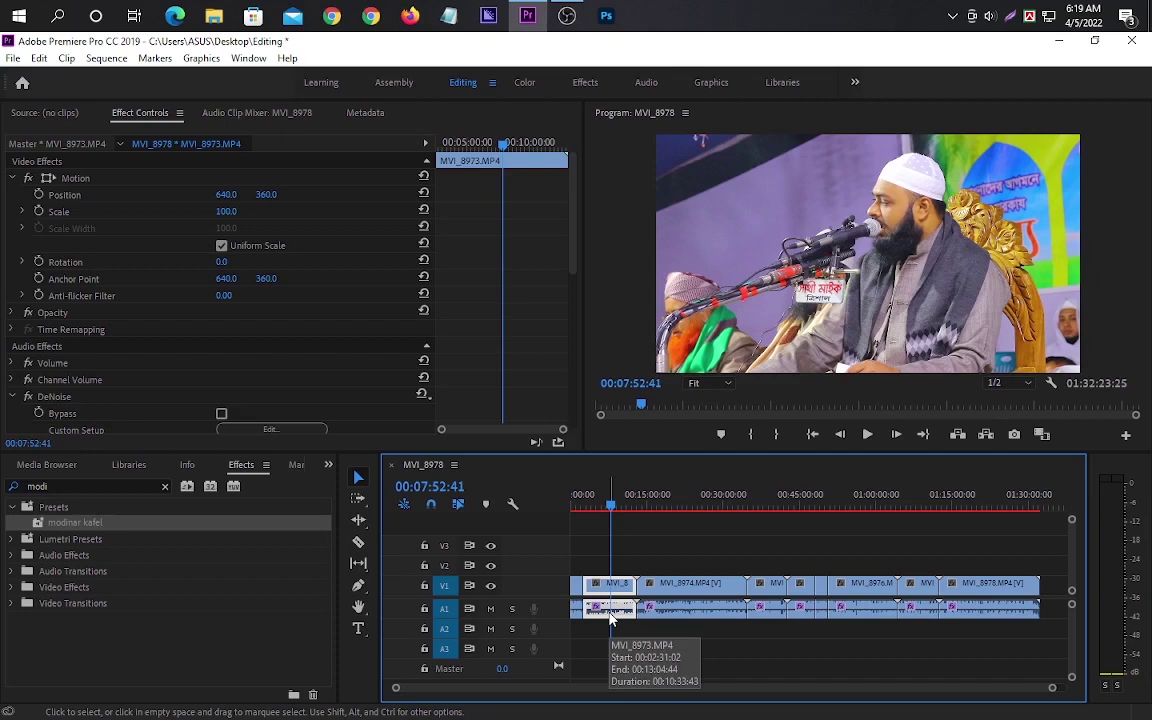
{"action": "left_click", "coordinate": [672, 610]}
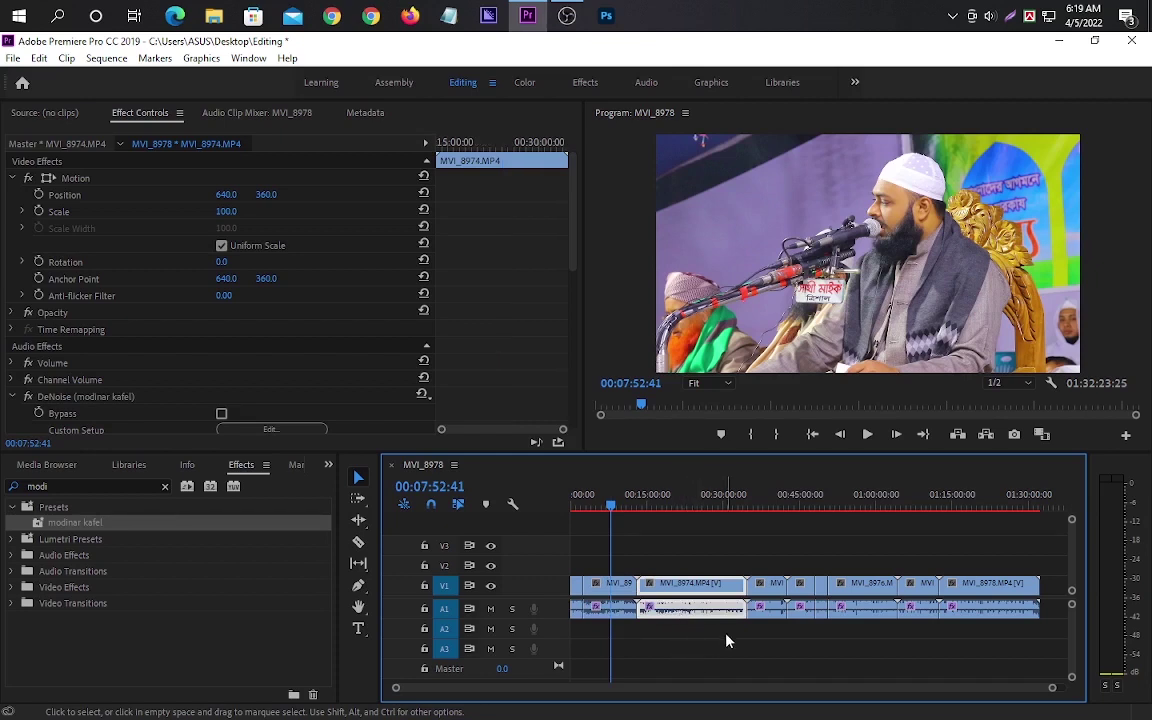
{"action": "left_click", "coordinate": [960, 608]}
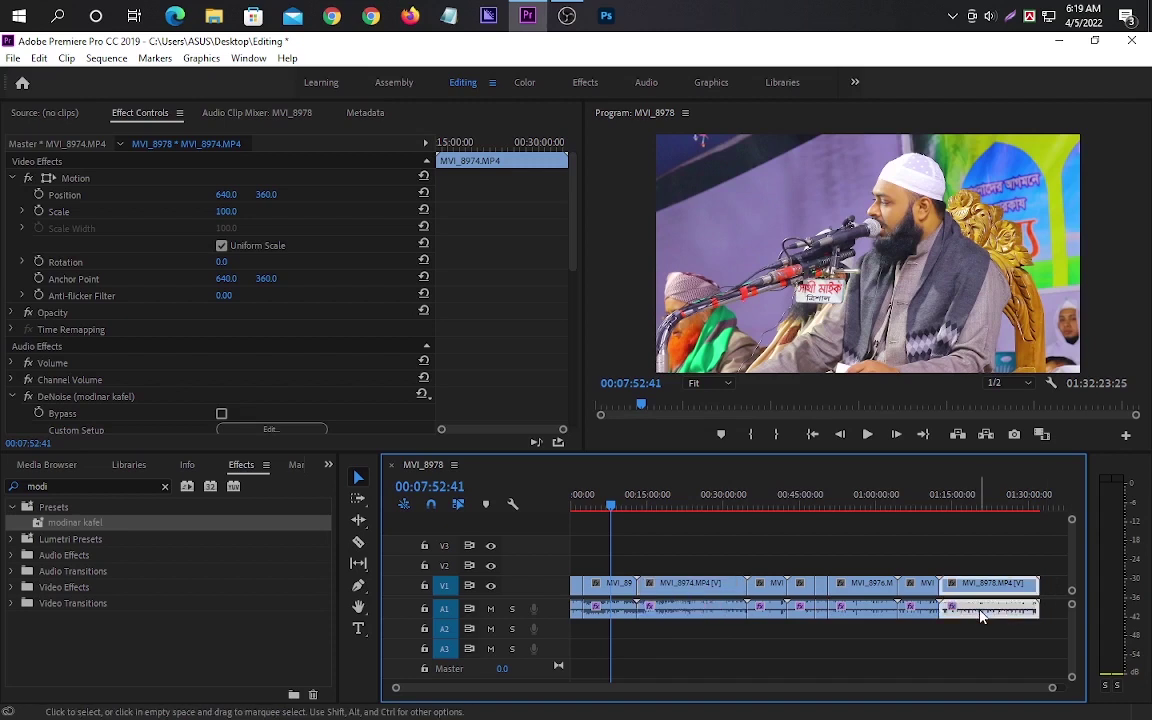
{"action": "left_click", "coordinate": [875, 615]}
{"action": "left_click", "coordinate": [685, 615]}
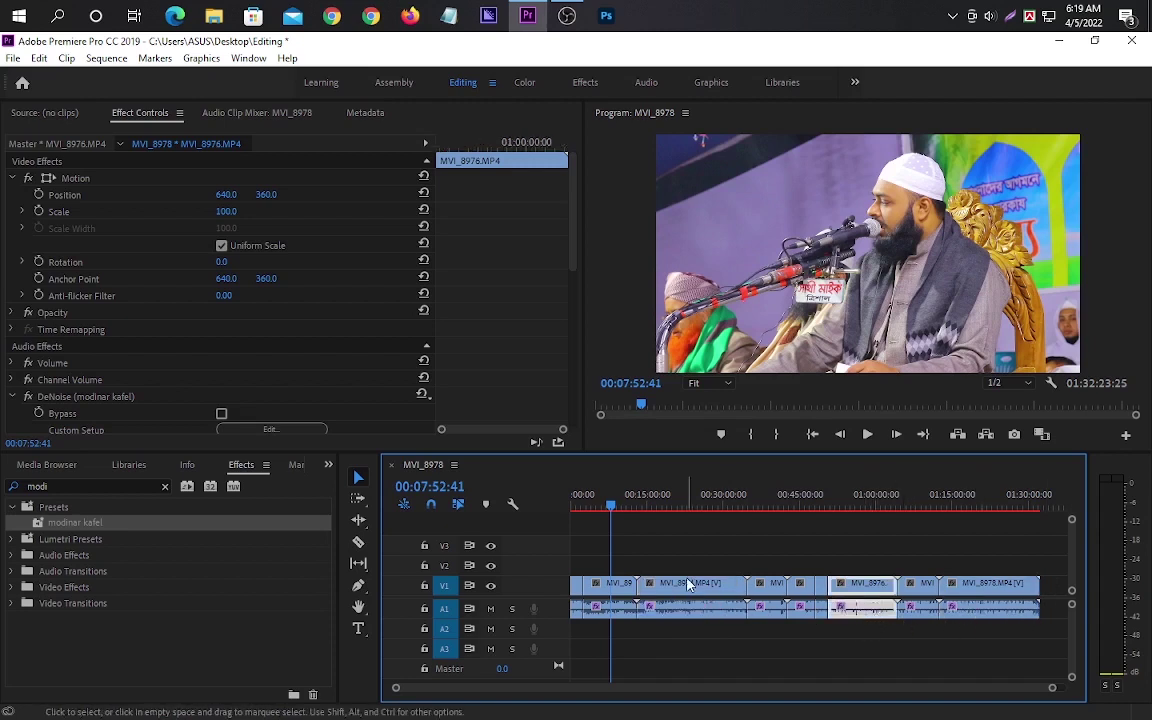
{"action": "left_click", "coordinate": [617, 610]}
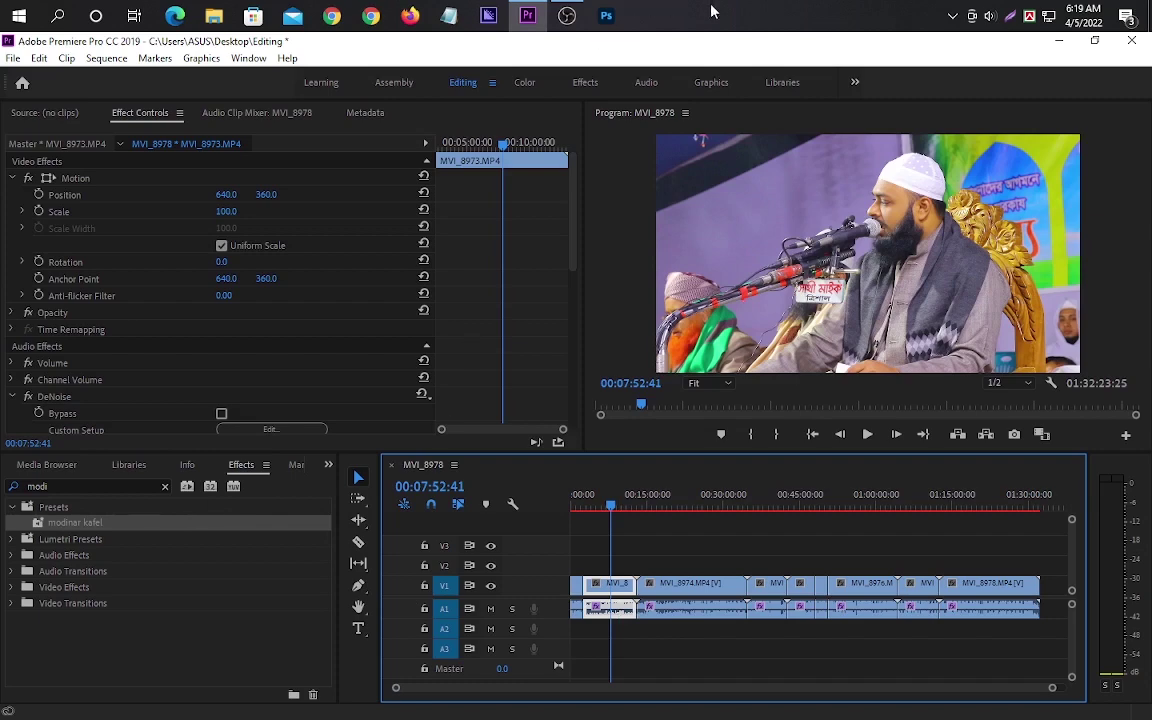
{"action": "left_click", "coordinate": [1055, 43]}
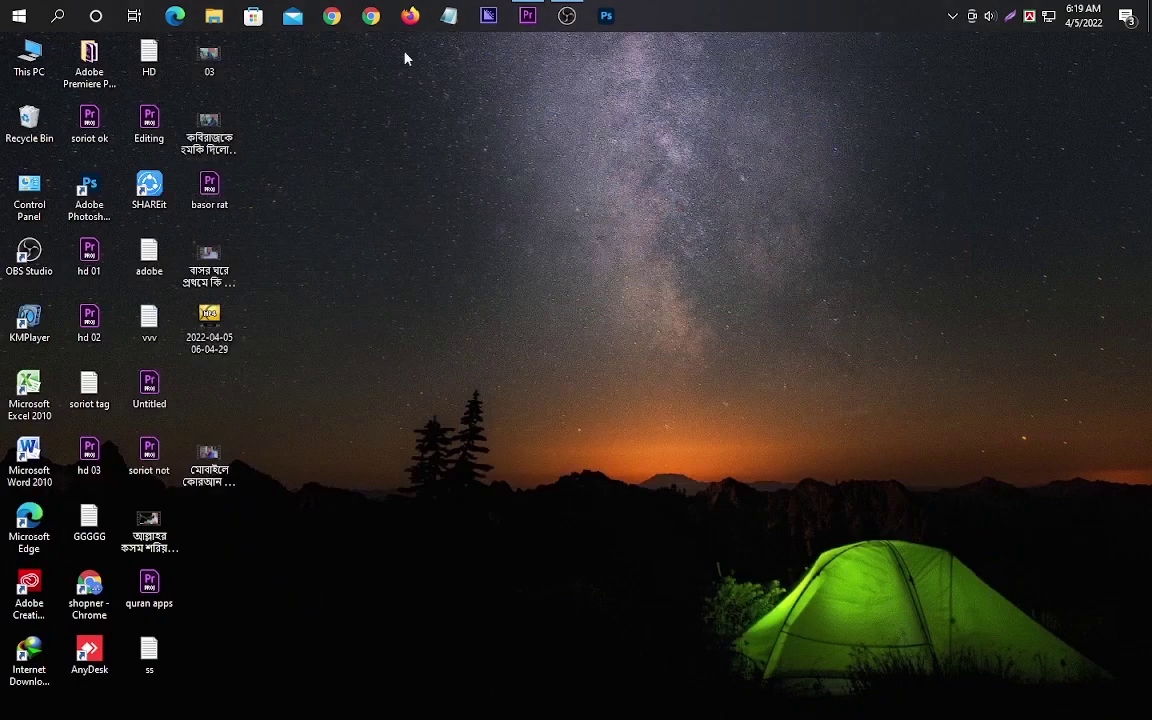
- Switch to Chrome with the Person 1 profile and search YouTube for "bhaijan tech bd"
{"action": "left_click", "coordinate": [332, 16]}
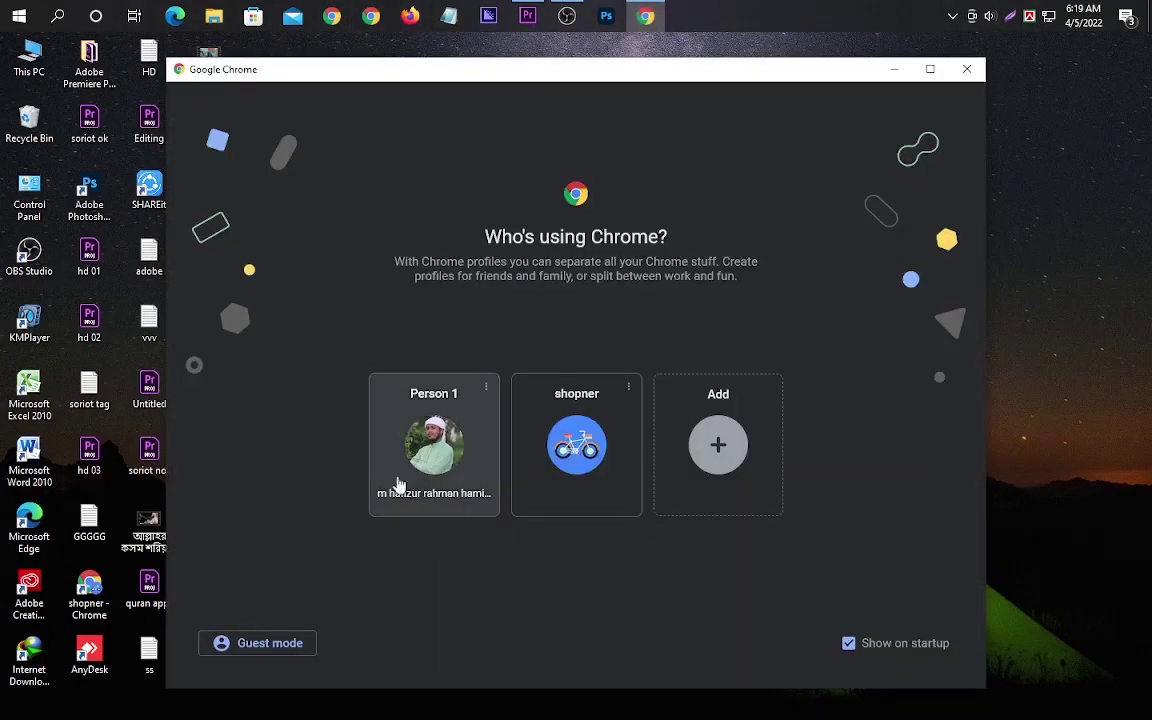
{"action": "left_click", "coordinate": [395, 420]}
{"action": "left_click", "coordinate": [409, 449]}
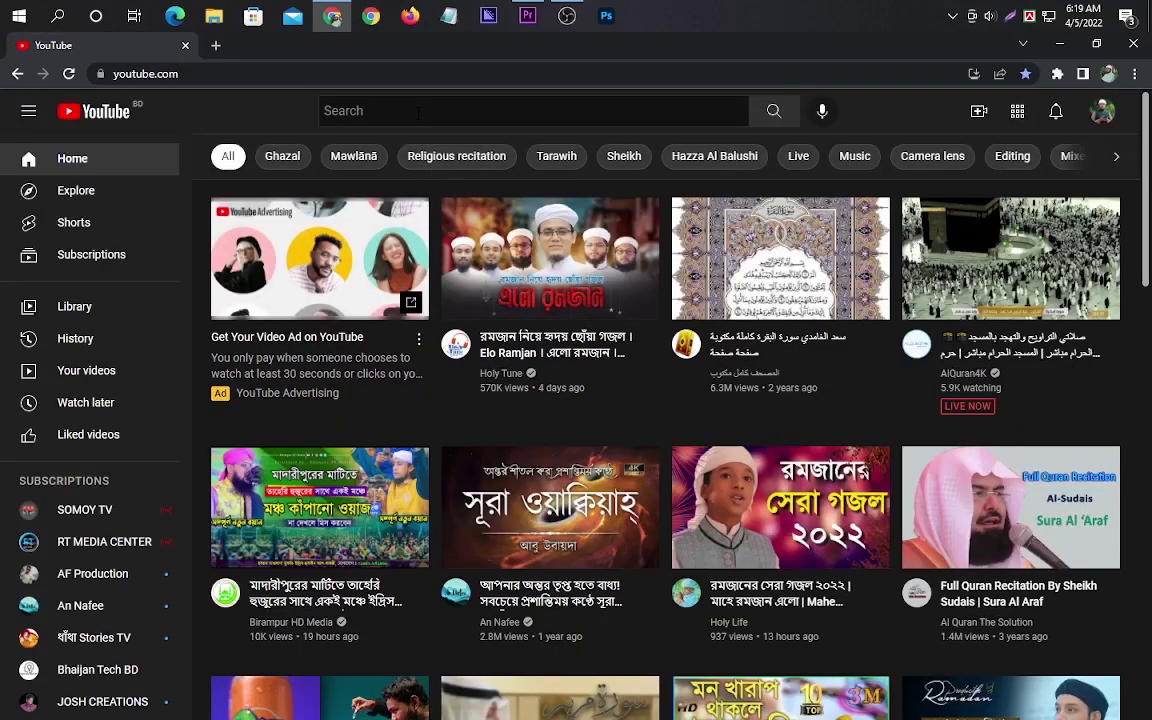
{"action": "left_click", "coordinate": [418, 112]}
{"action": "left_click", "coordinate": [404, 152]}
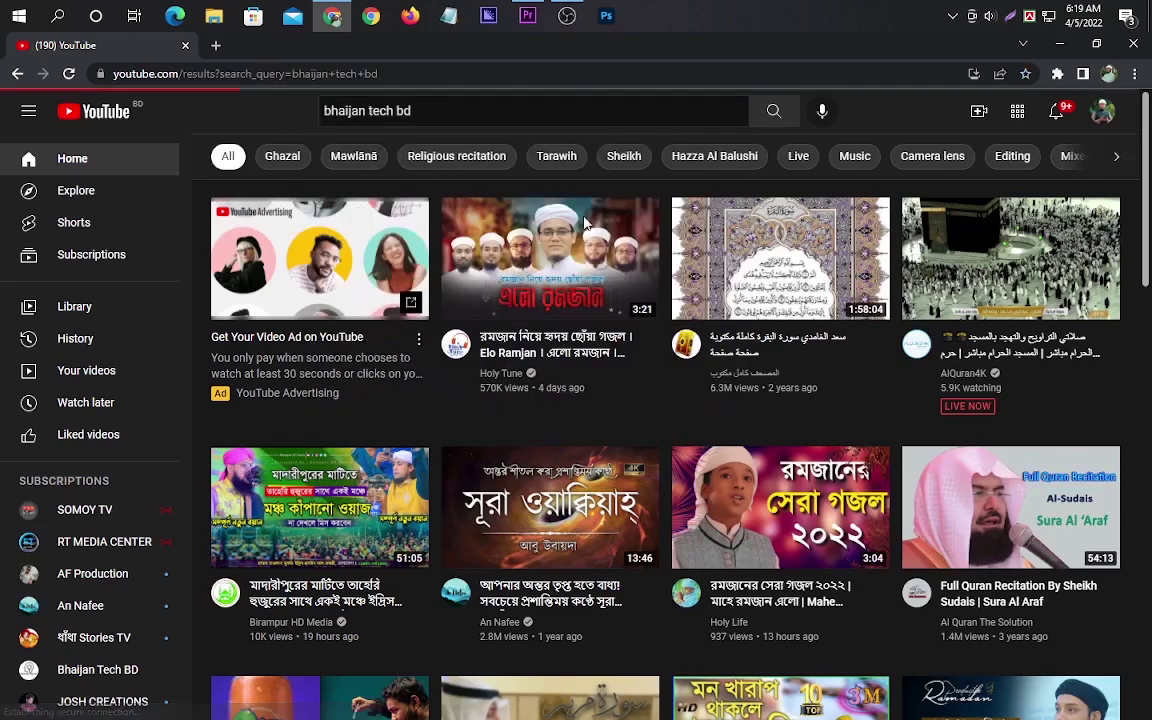
- Open the Bhaijan Tech BD channel from the search results and look through its uploaded videos
{"action": "left_click", "coordinate": [390, 262]}
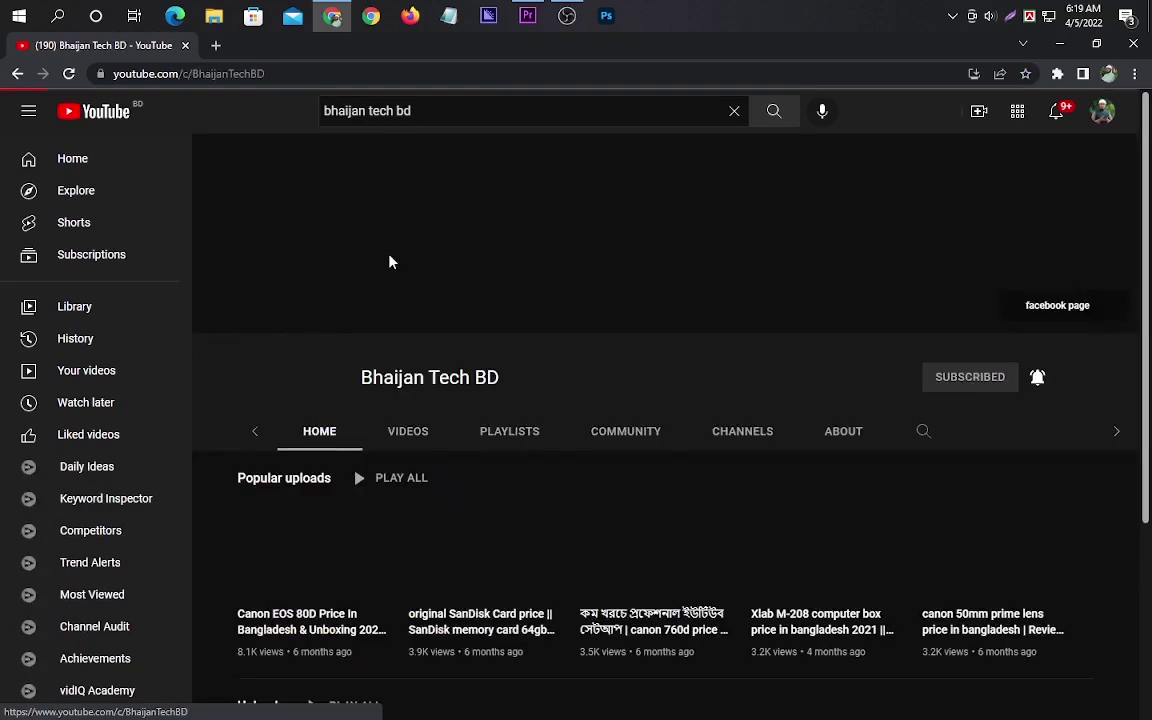
{"action": "left_click", "coordinate": [375, 398]}
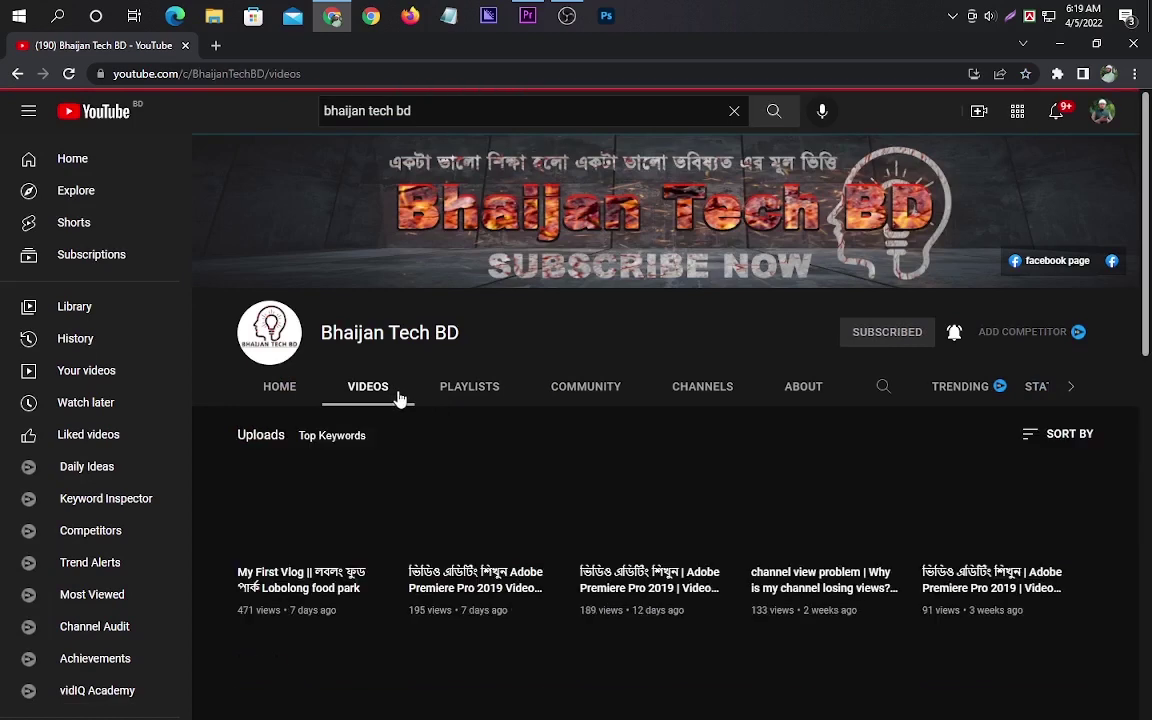
{"action": "scroll", "coordinate": [501, 393], "scroll_direction": "down", "scroll_amount": 2}
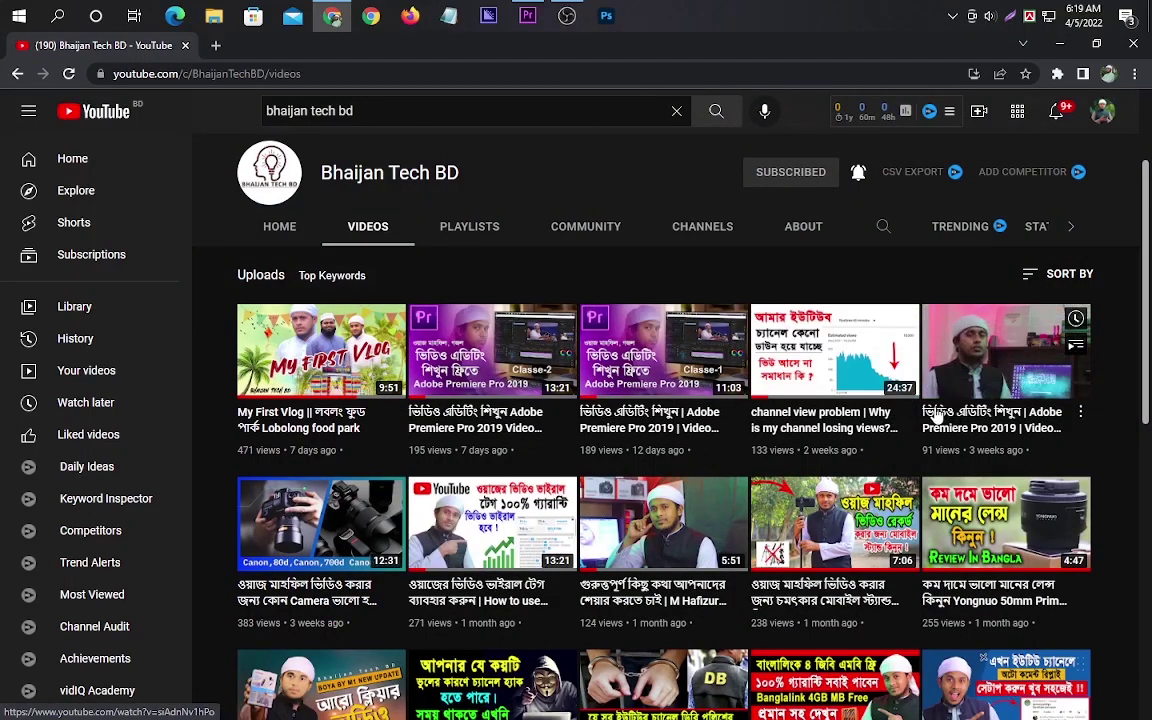
{"action": "scroll", "coordinate": [850, 428], "scroll_direction": "up", "scroll_amount": 2}
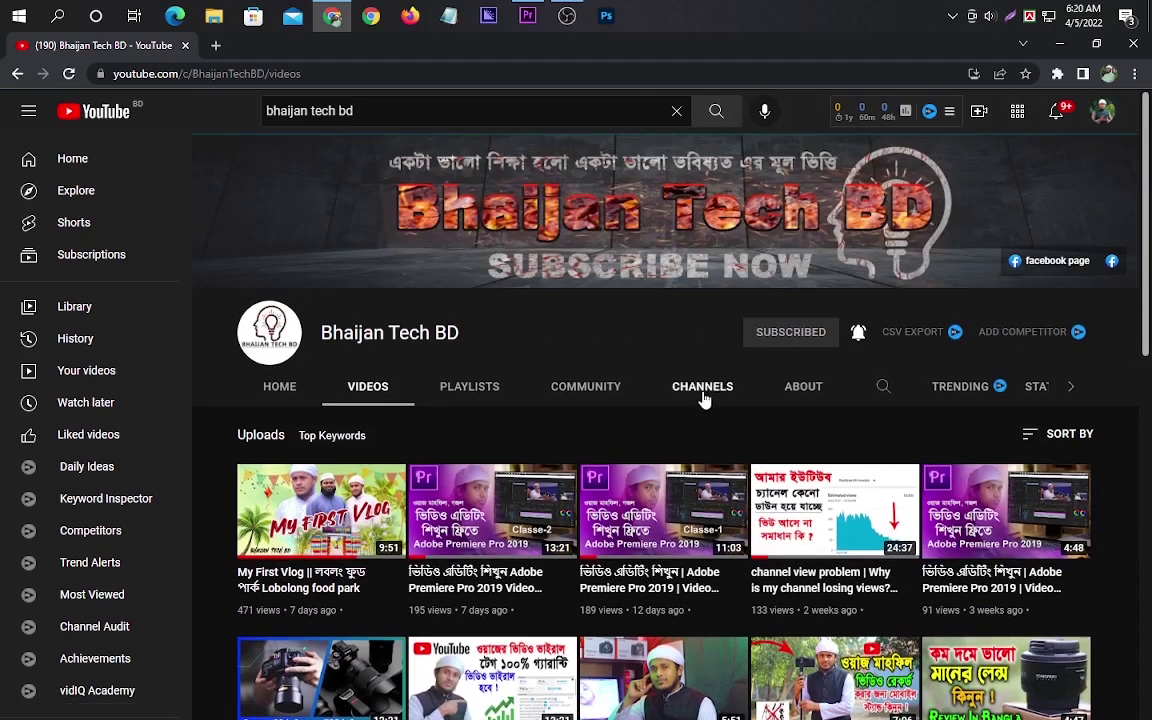
- Open HRS Islamic Tv from the Bhaijan Tech BD list of other channels and display its videos
{"action": "left_click", "coordinate": [705, 392]}
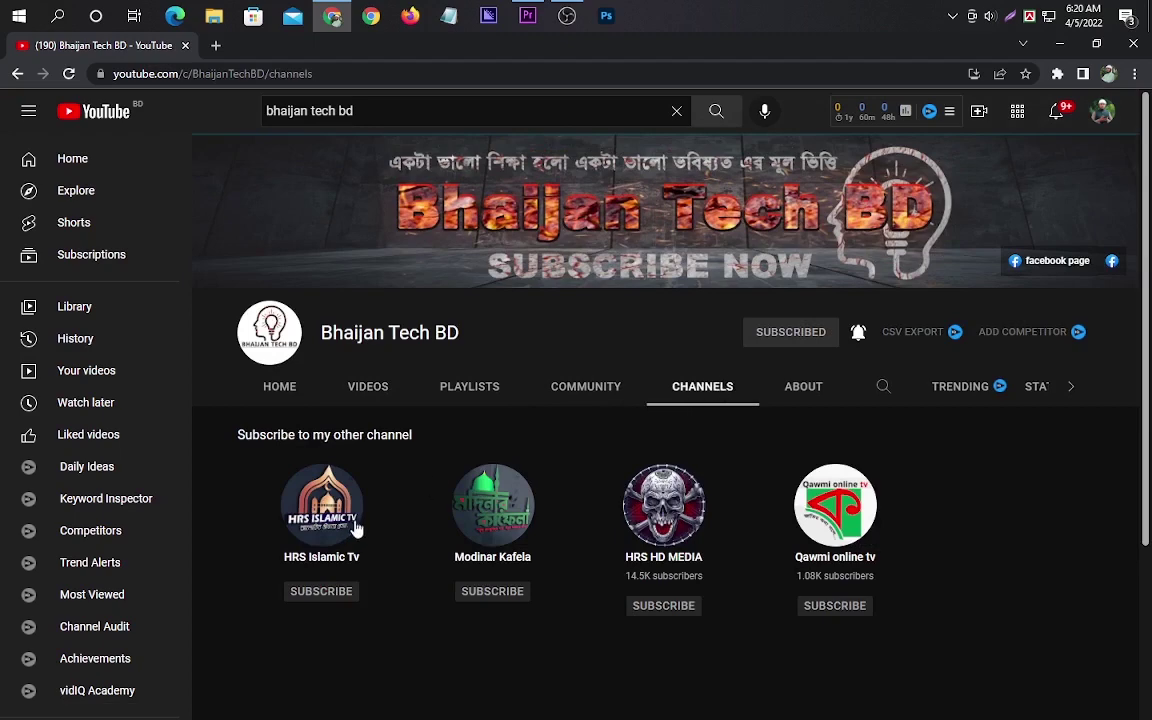
{"action": "left_click", "coordinate": [320, 477]}
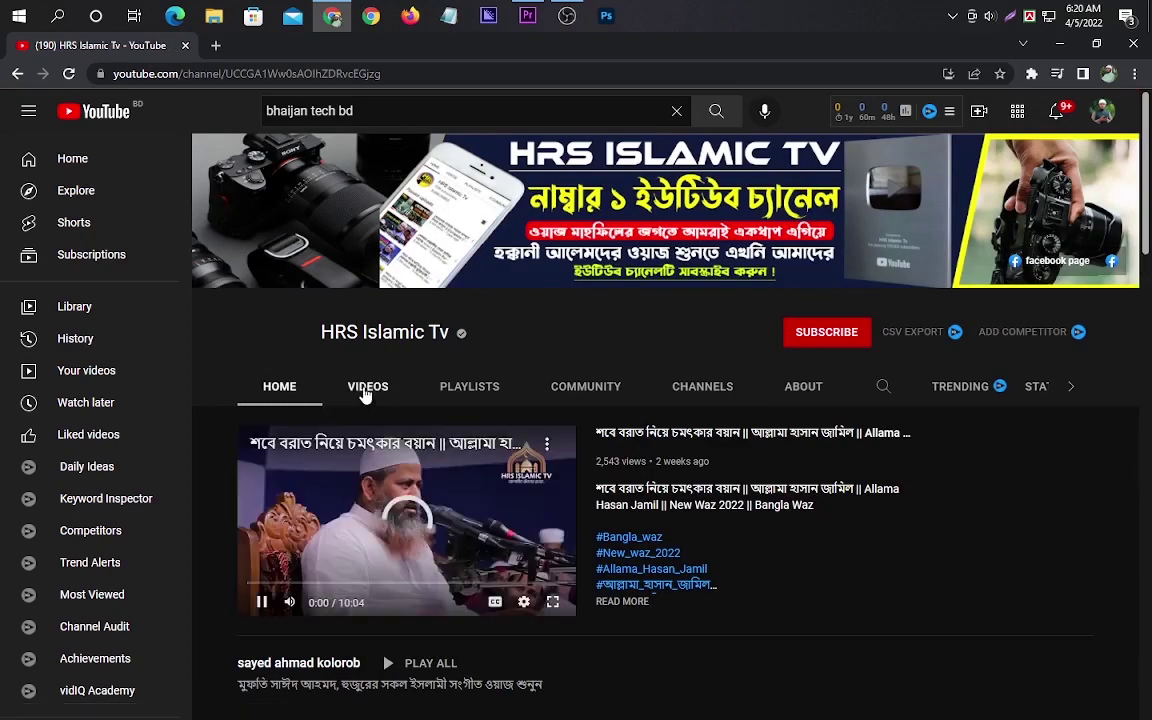
{"action": "left_click", "coordinate": [365, 390]}
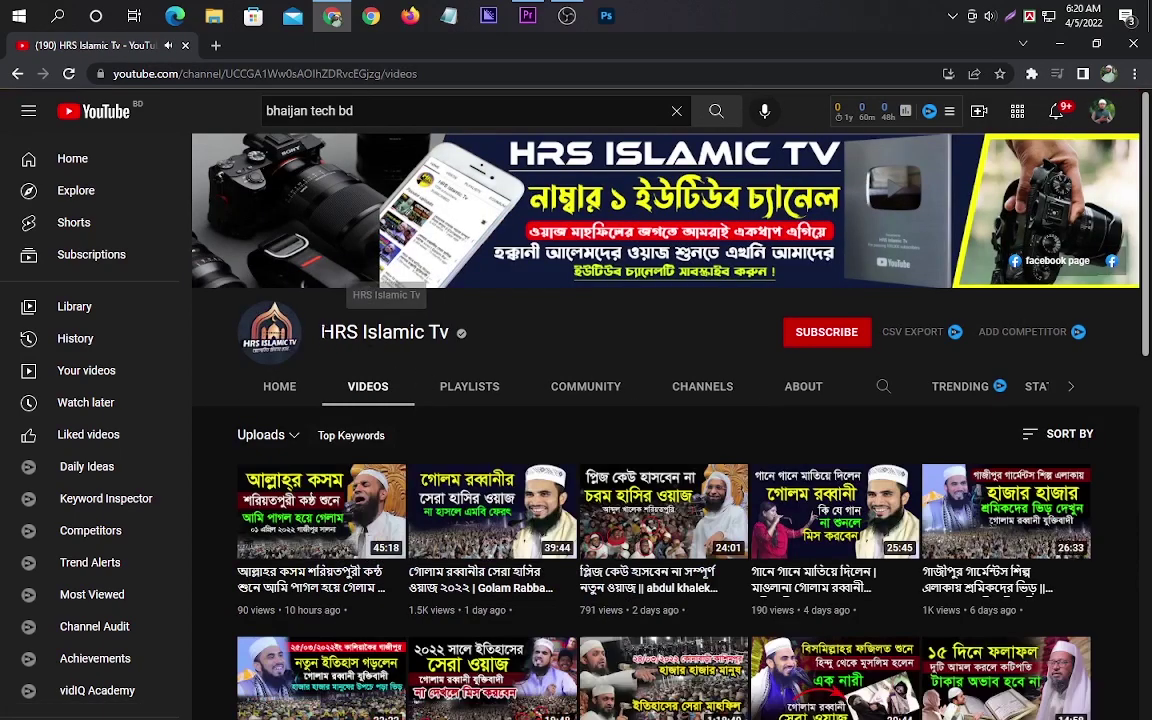
- Examine the HRS Islamic Tv channel name and browse its uploaded videos
{"action": "left_click_drag", "start_coordinate": [322, 333], "coordinate": [454, 334]}
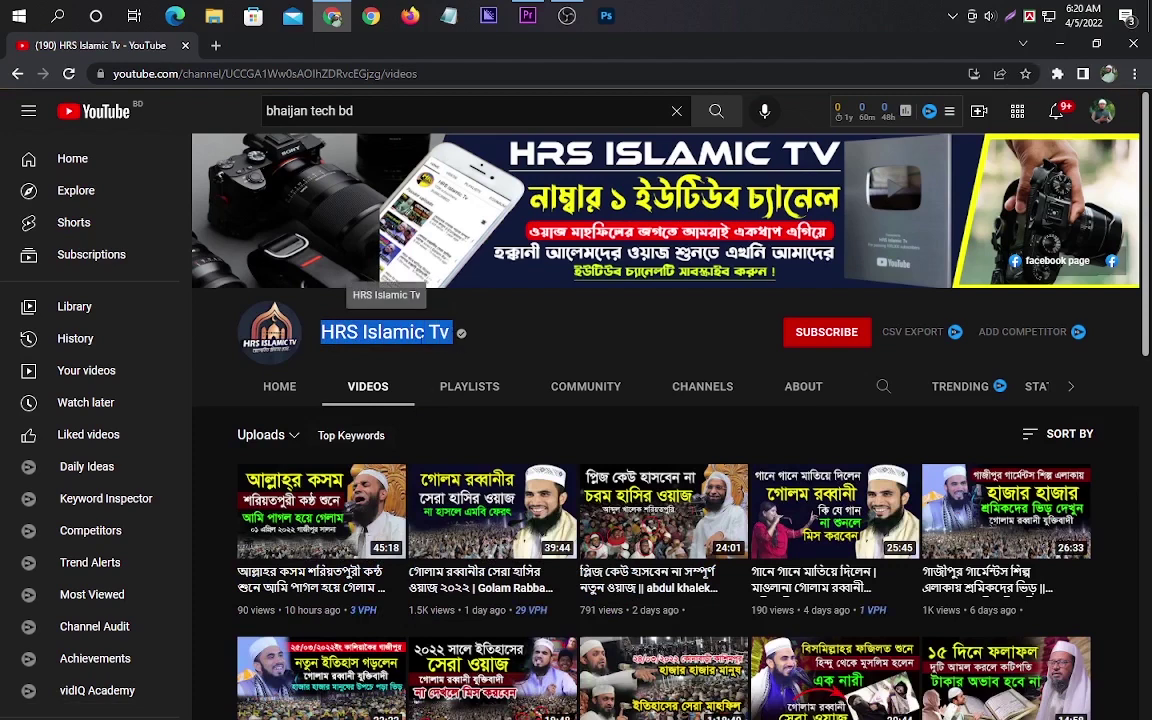
{"action": "left_click", "coordinate": [418, 350]}
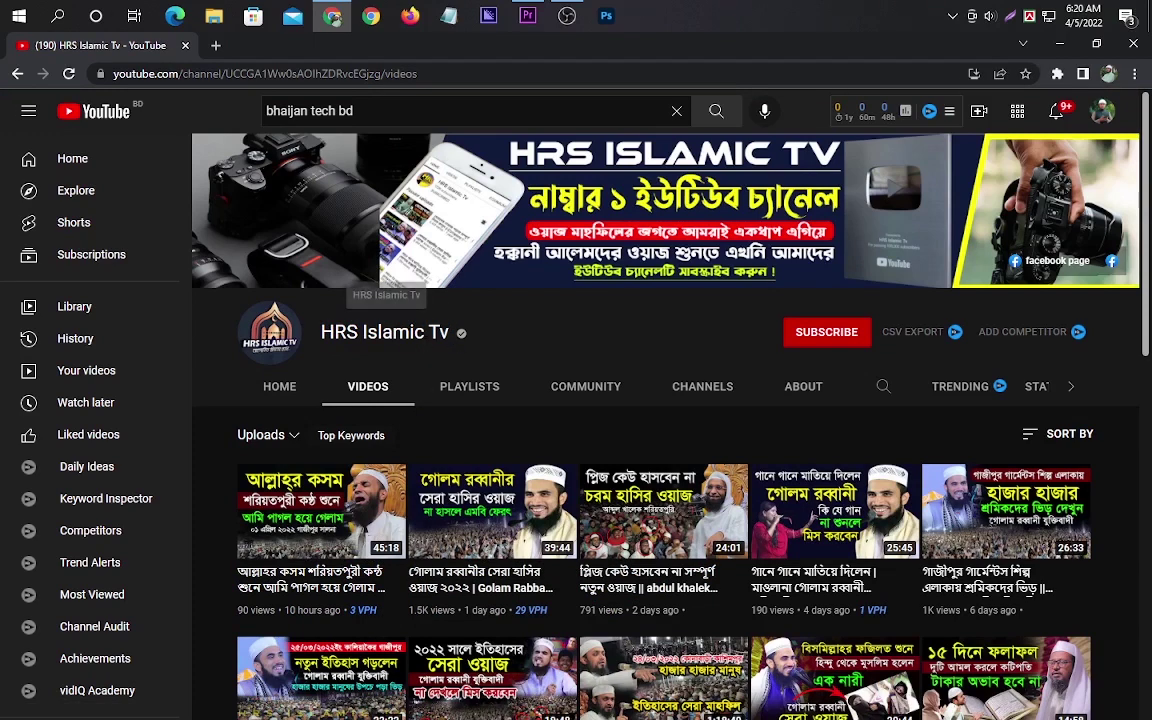
{"action": "scroll", "coordinate": [418, 350], "scroll_direction": "down", "scroll_amount": 1}
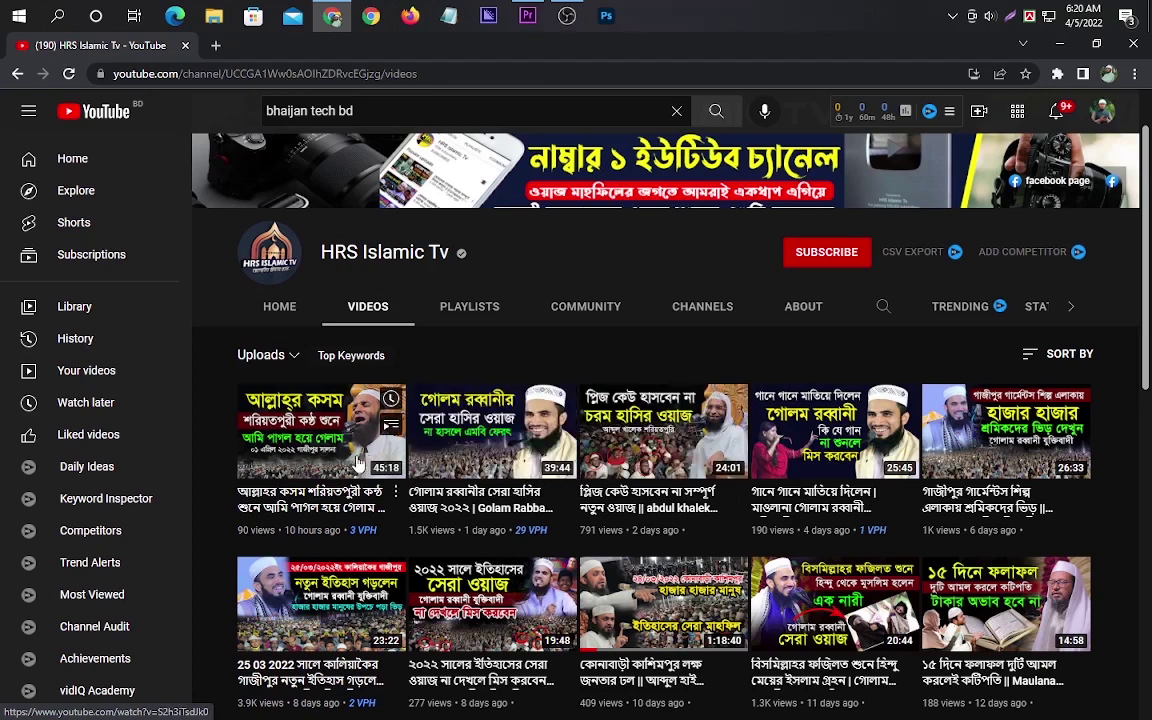
{"action": "mouse_move", "coordinate": [323, 465]}
{"action": "mouse_move", "coordinate": [538, 465]}
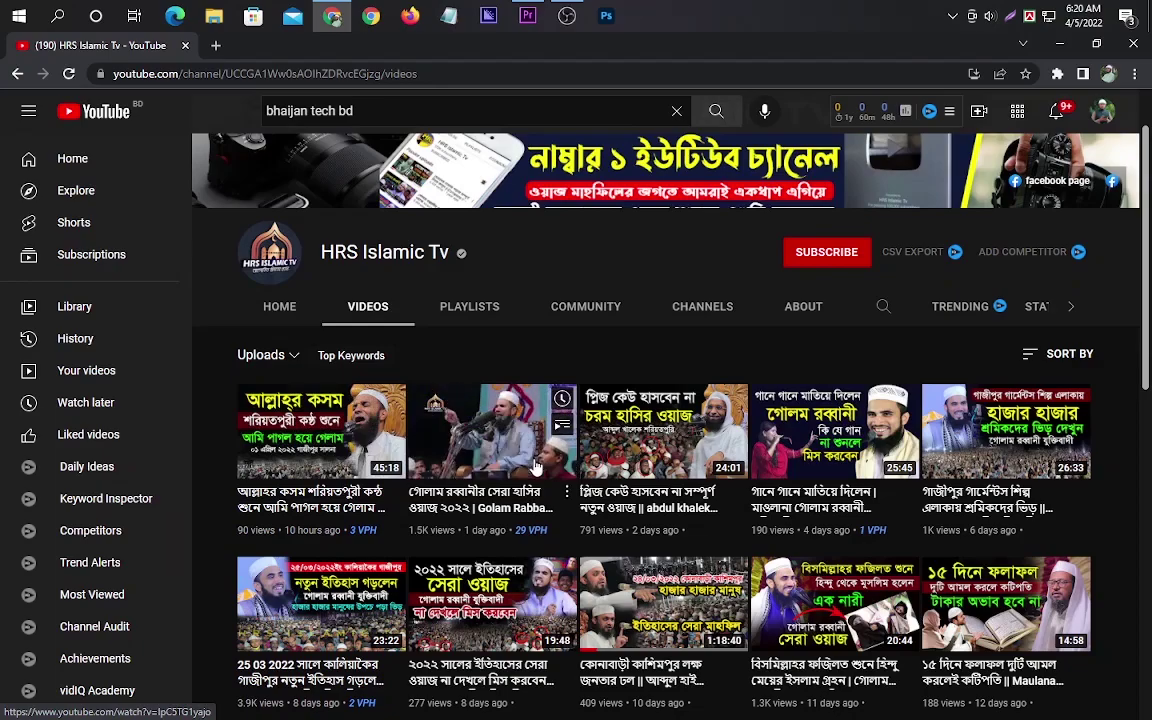
{"action": "scroll", "coordinate": [458, 347], "scroll_direction": "down", "scroll_amount": 6}
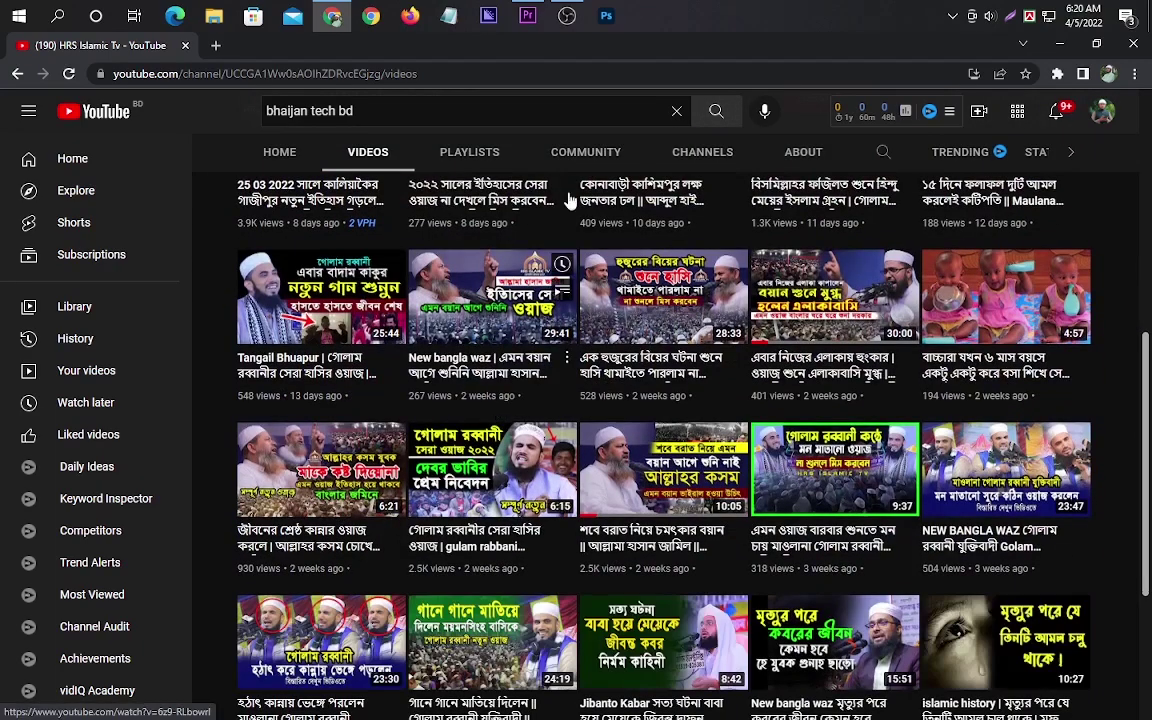
{"action": "scroll", "coordinate": [756, 226], "scroll_direction": "up", "scroll_amount": 7}
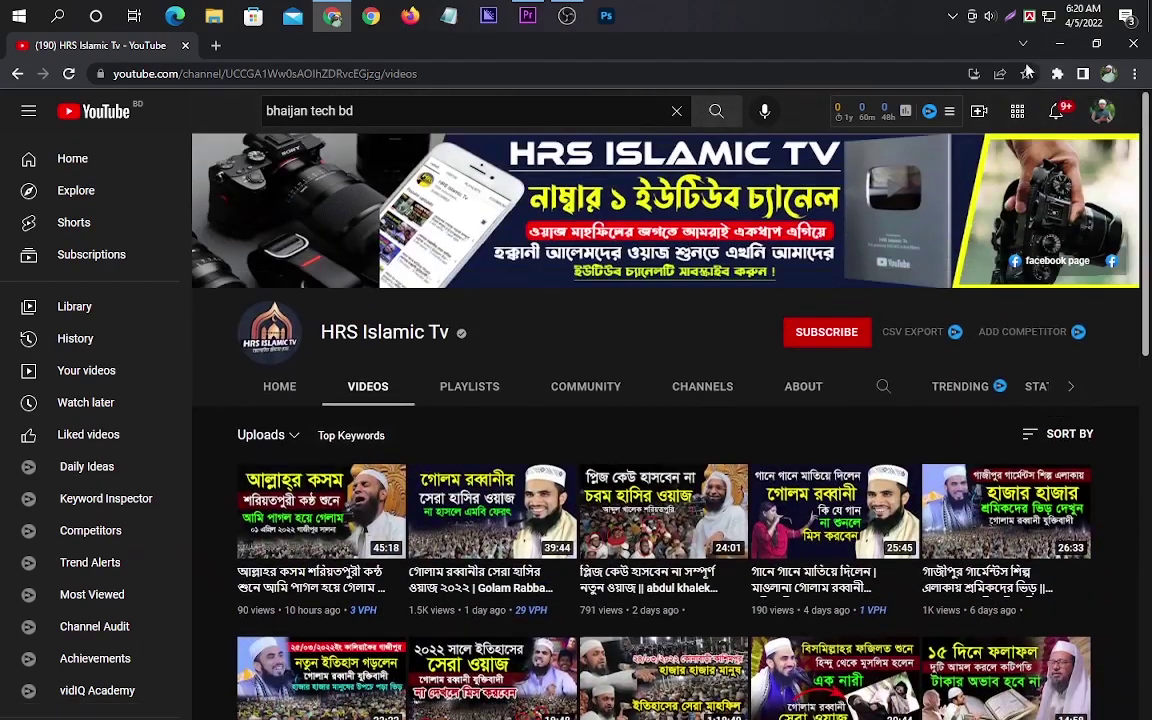
- Minimize the browser and refresh the desktop
{"action": "left_click", "coordinate": [1055, 47]}
{"action": "right_click", "coordinate": [540, 250]}
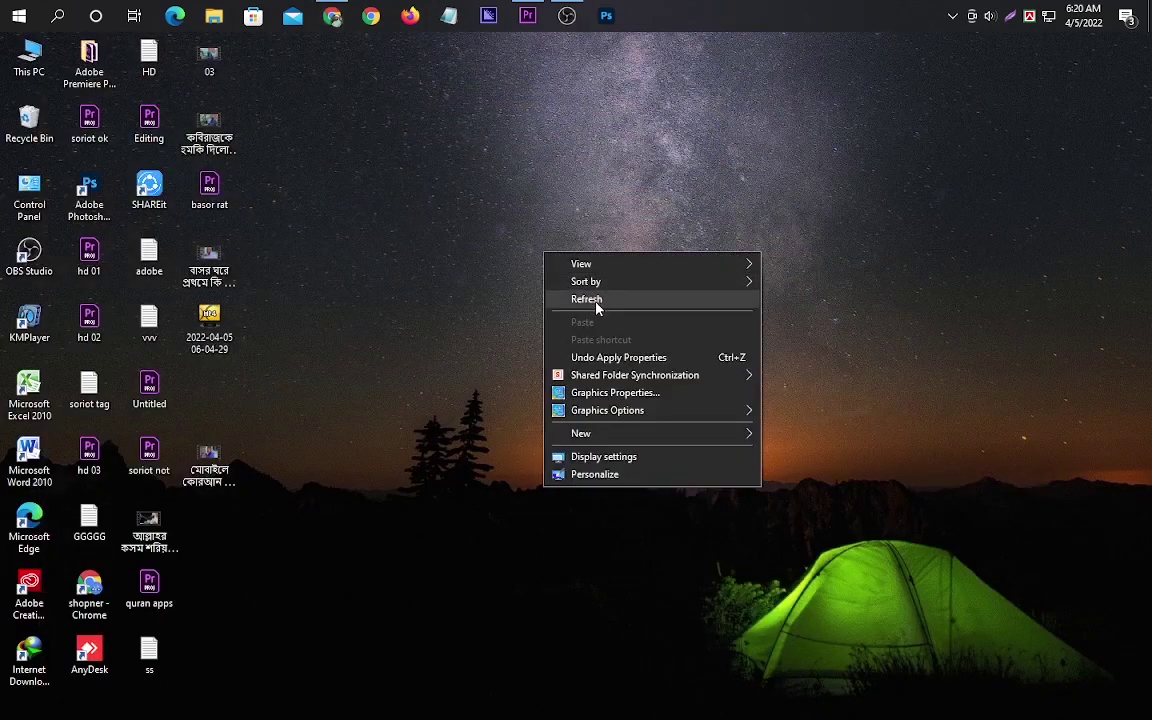
{"action": "left_click", "coordinate": [594, 306]}
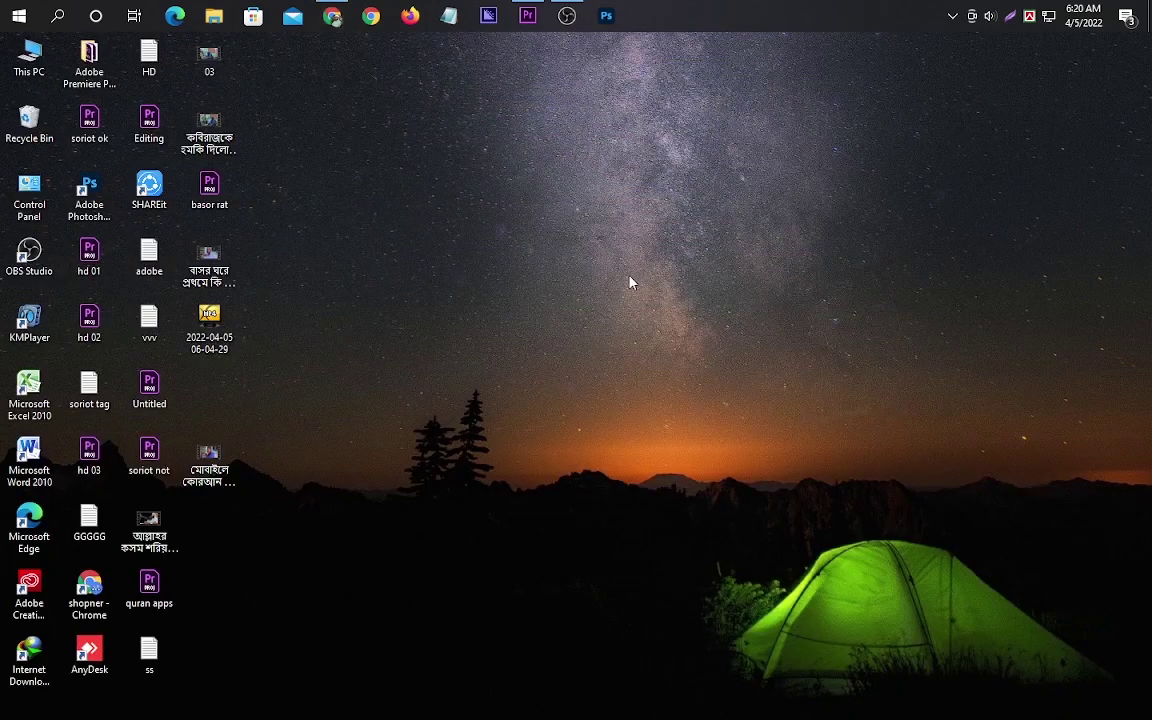